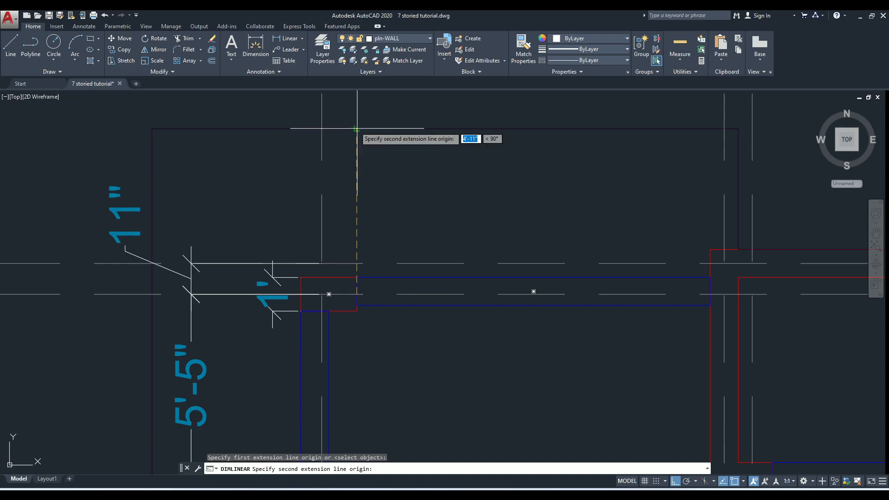
Place a linear dimension for the vertical distance from grid line 6 to the slab's upper outline
left_click(409, 143)
scroll(516, 167, "down", 4)
middle_click_drag(557, 181, 399, 197)
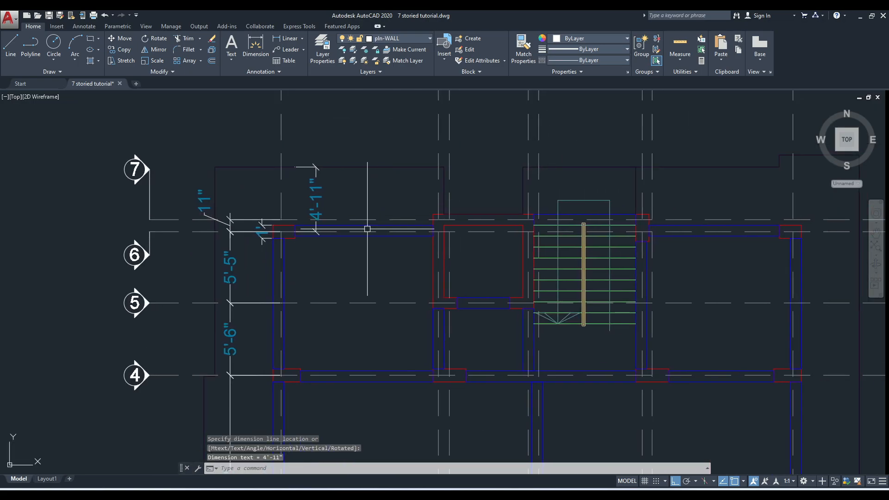
scroll(361, 236, "up", 2)
mouse_move(318, 211)
middle_mouse_down()
mouse_move(324, 241)
mouse_move(312, 275)
middle_mouse_up()
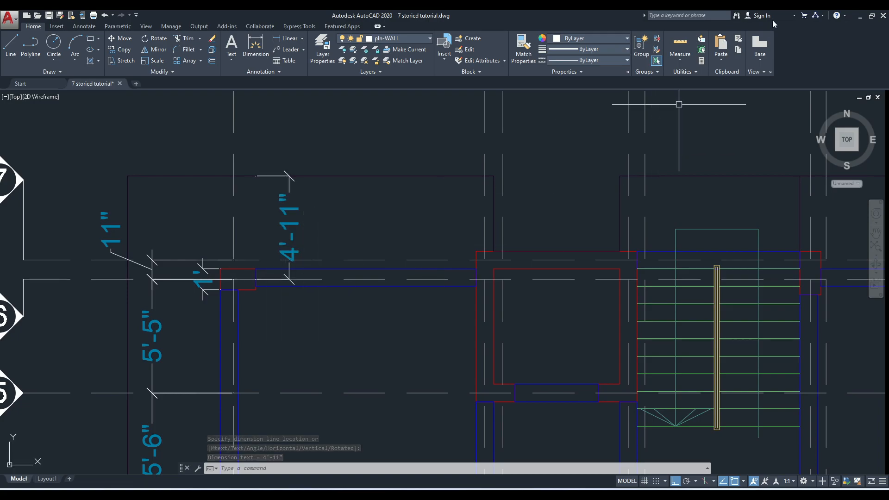
Switch to ETABS and replicate the two grid 6 beams, spans A–B and F–H, linearly with dy 4.92 ft
left_click(861, 17)
left_click(299, 184)
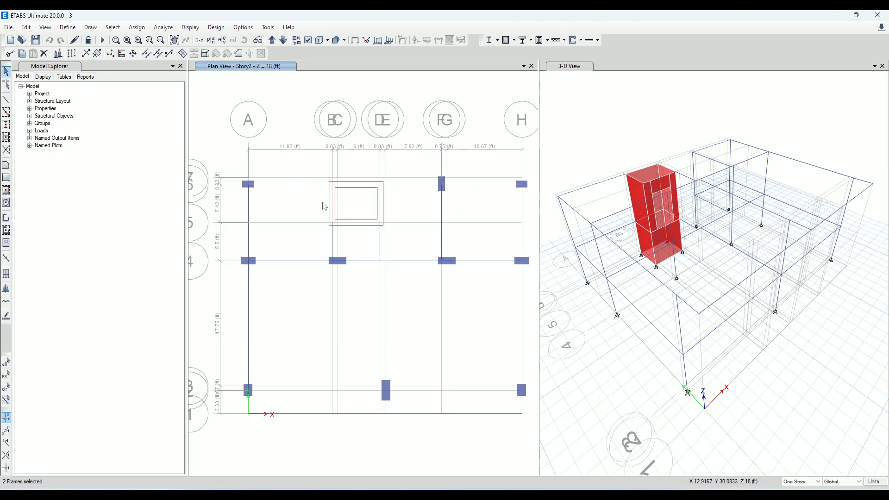
left_click_drag(187, 62, 108, 63)
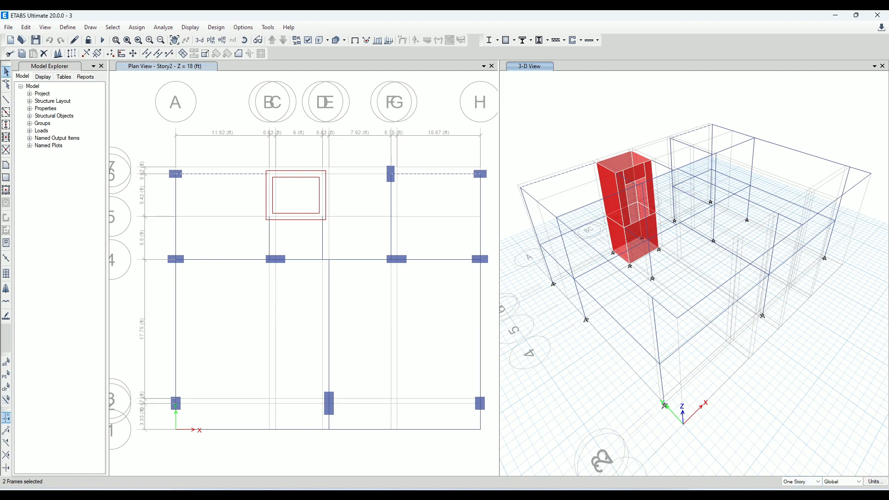
mouse_move(632, 495)
left_click(73, 54)
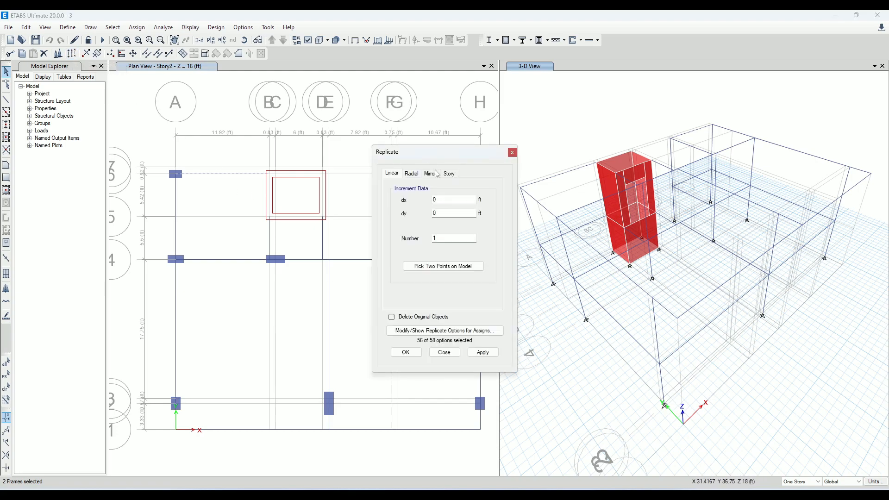
left_click_drag(422, 165, 817, 105)
double_click(848, 153)
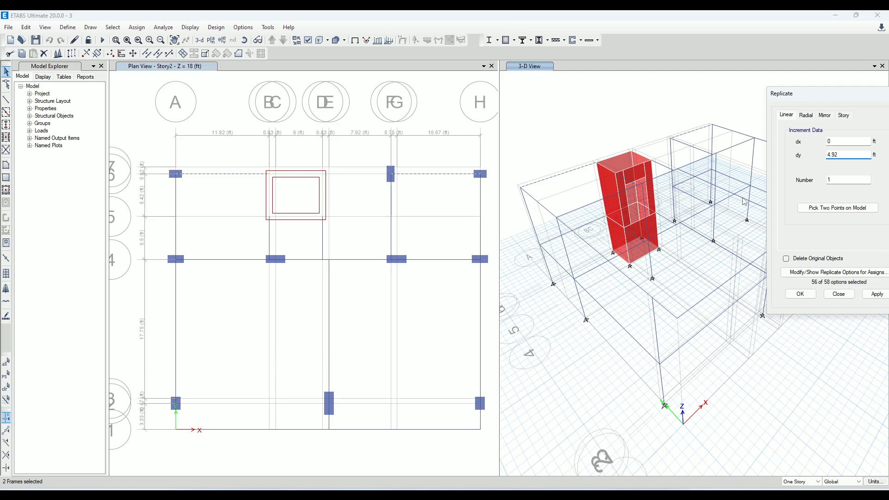
left_click(877, 294)
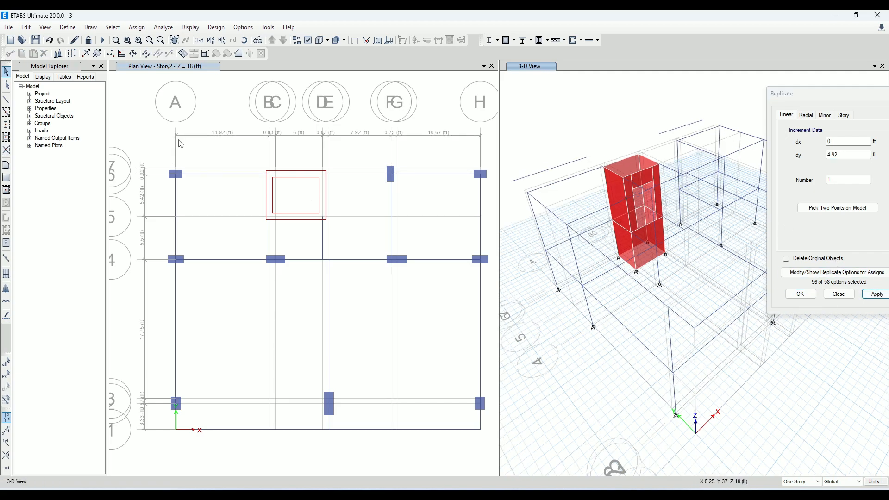
left_click(225, 138)
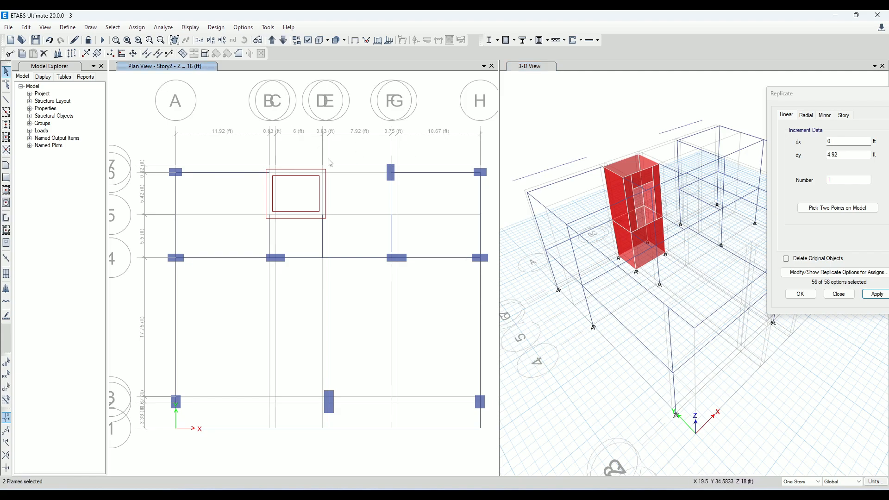
Draw a floor slab with property SLAB 6 INCH ONE WAY between grids A and B, from grid 6 to the replicated beam
left_click(6, 165)
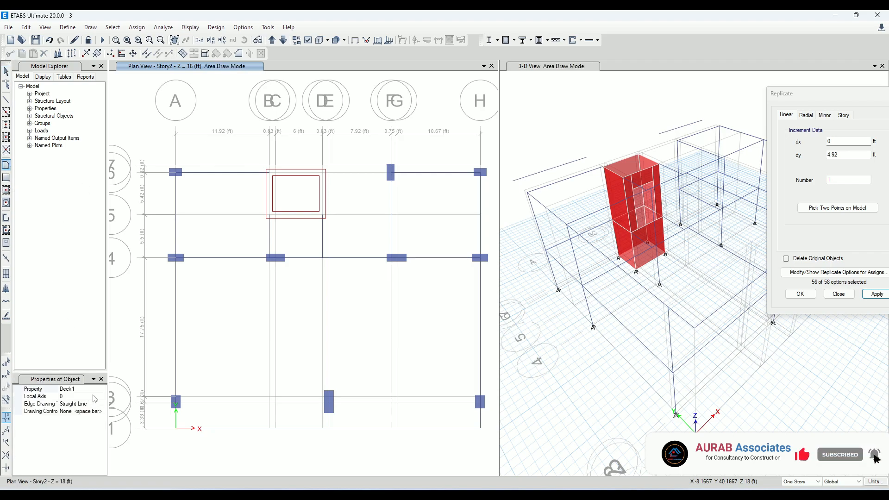
left_click(103, 390)
left_click(102, 389)
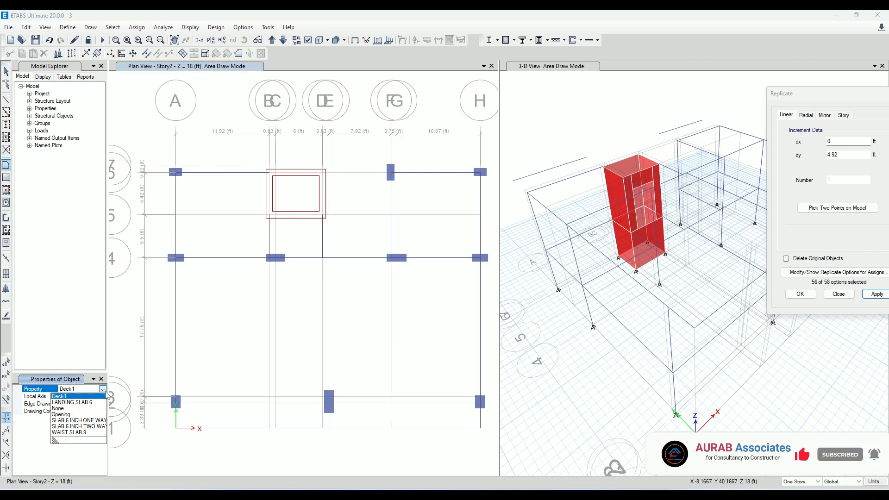
left_click(99, 420)
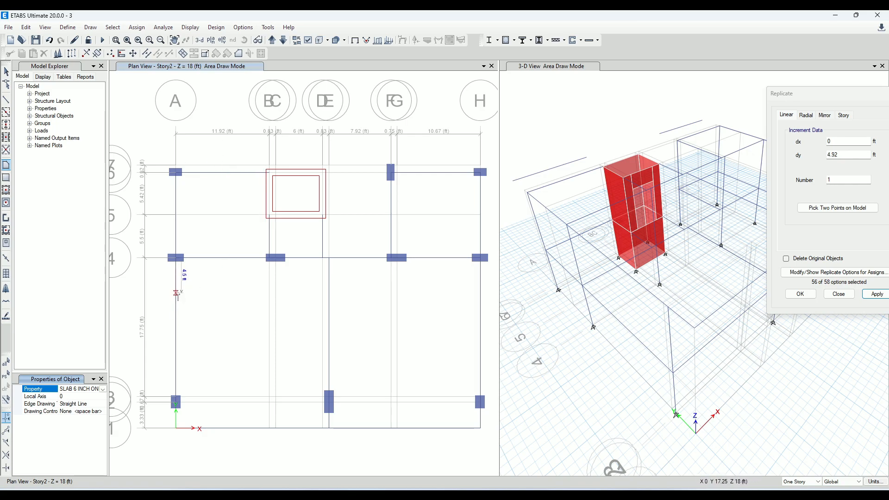
left_click(176, 134)
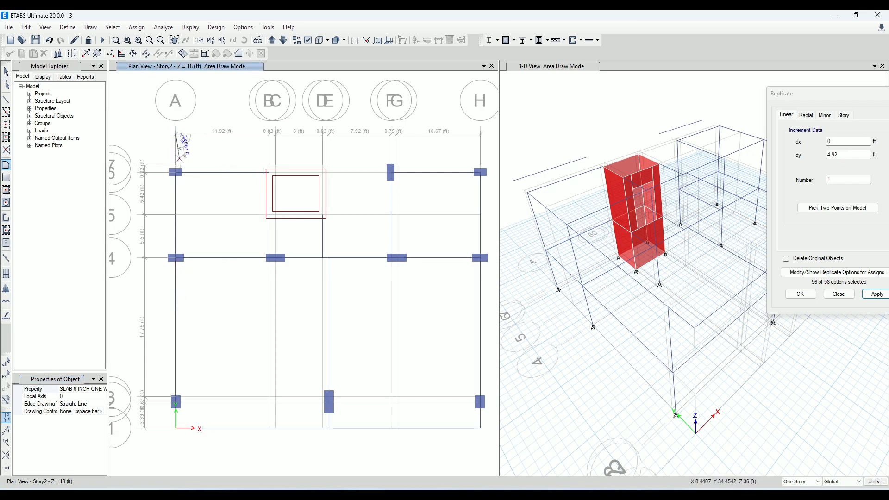
left_click(269, 172)
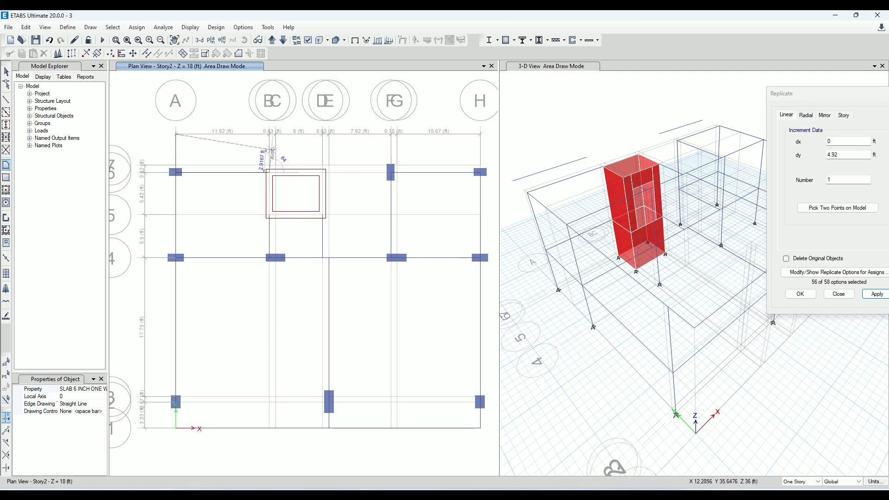
double_click(269, 135)
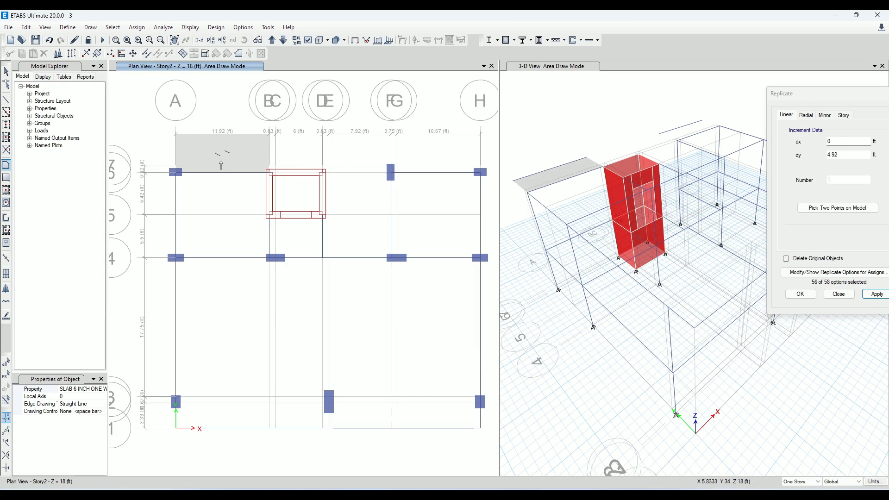
Set the Local Axis 2 Angle of the slab between grids A and B to 90 degrees
left_click(7, 71)
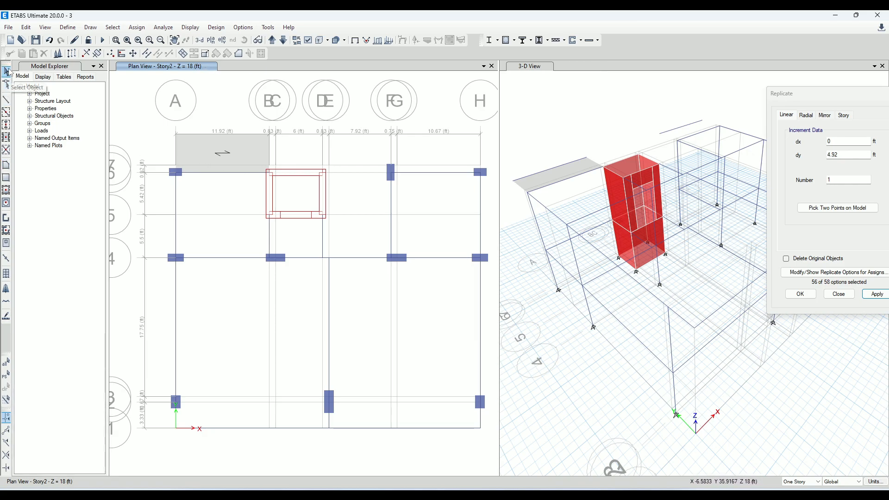
left_click(224, 153)
right_click(234, 153)
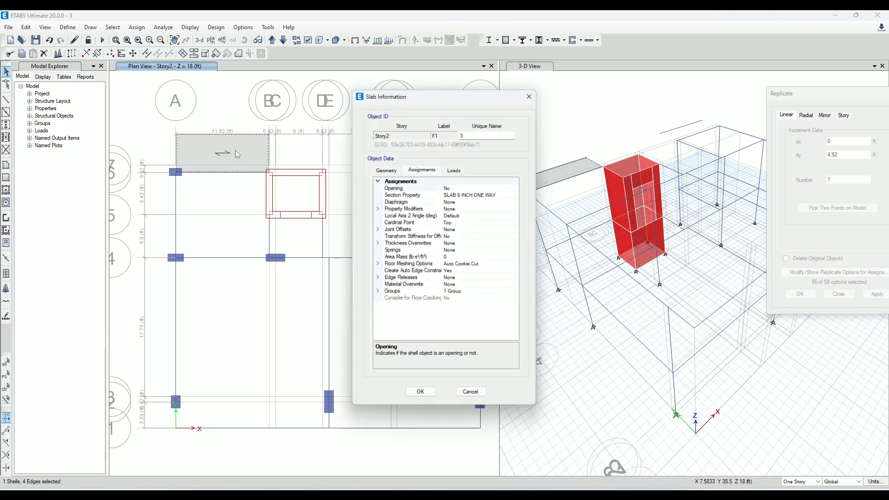
left_click(531, 94)
right_click(218, 158)
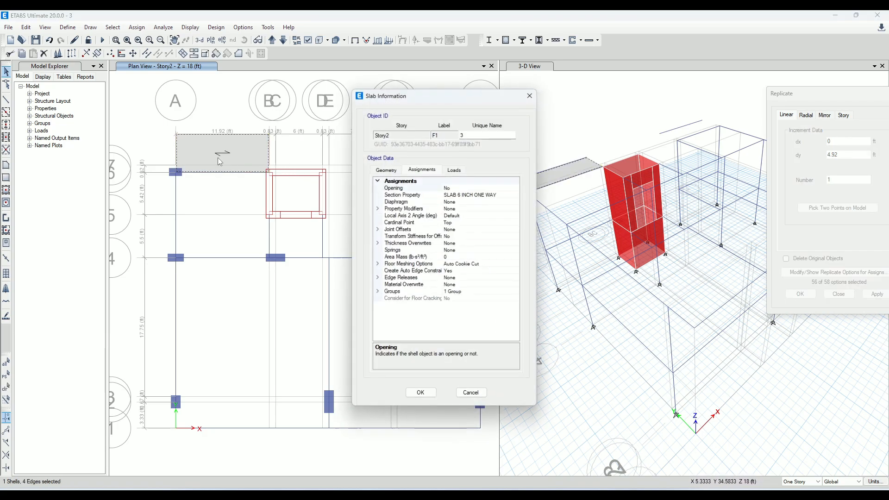
left_click(465, 210)
left_click(412, 215)
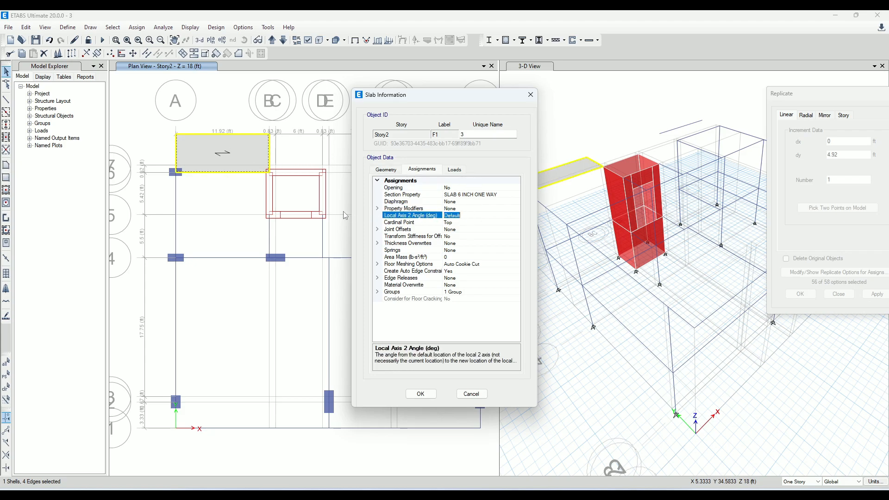
type("90")
left_click(424, 393)
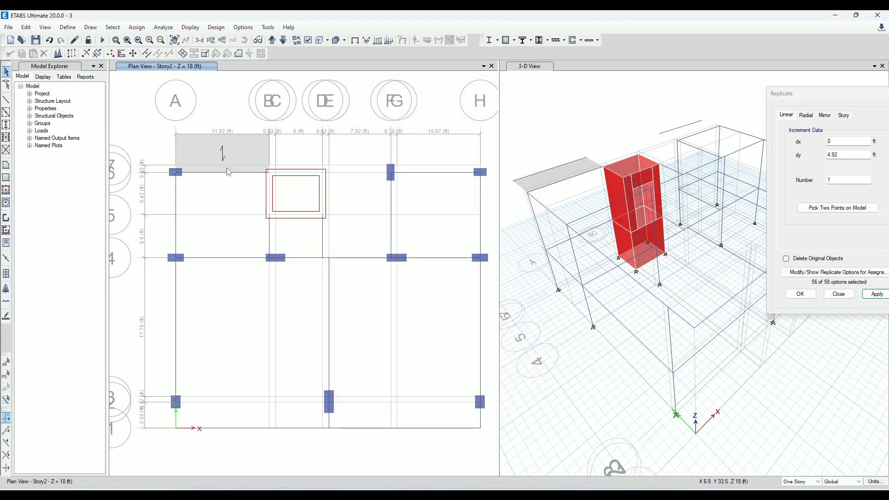
Draw a SLAB 6 INCH ONE WAY floor with local axis 90 between grids F and H, from grid 6 to the replicated beam
left_click(6, 164)
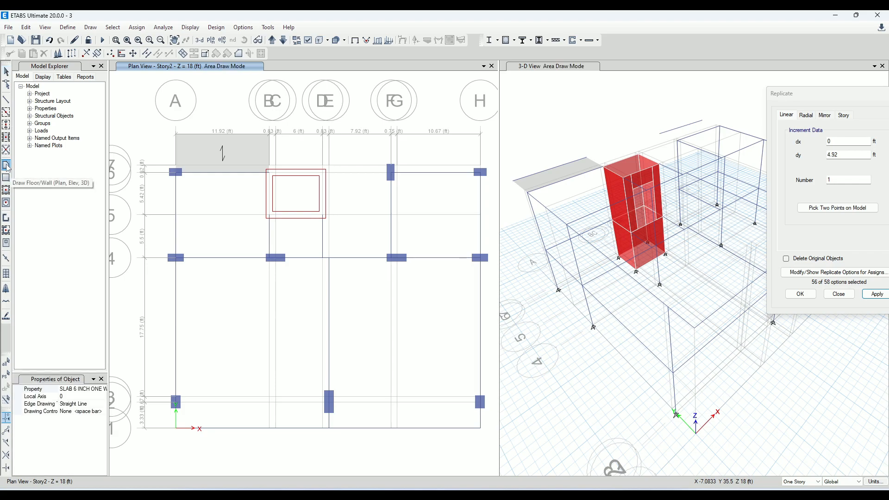
left_click(63, 397)
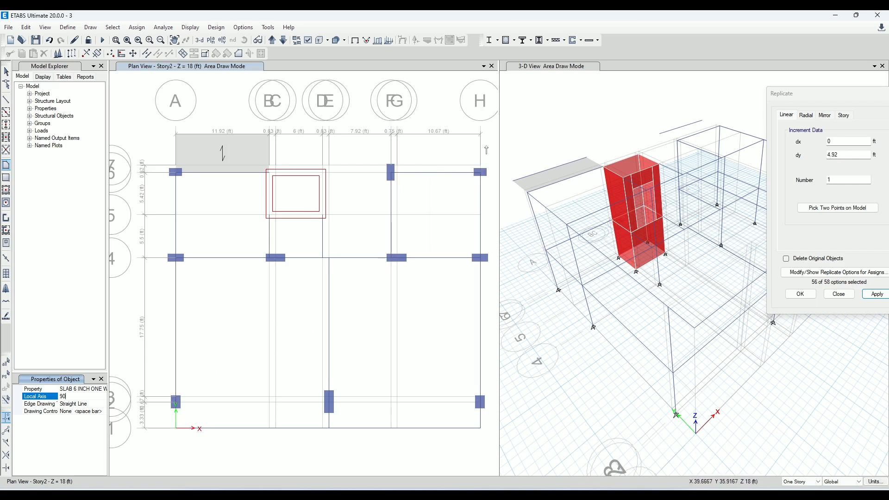
left_click(480, 134)
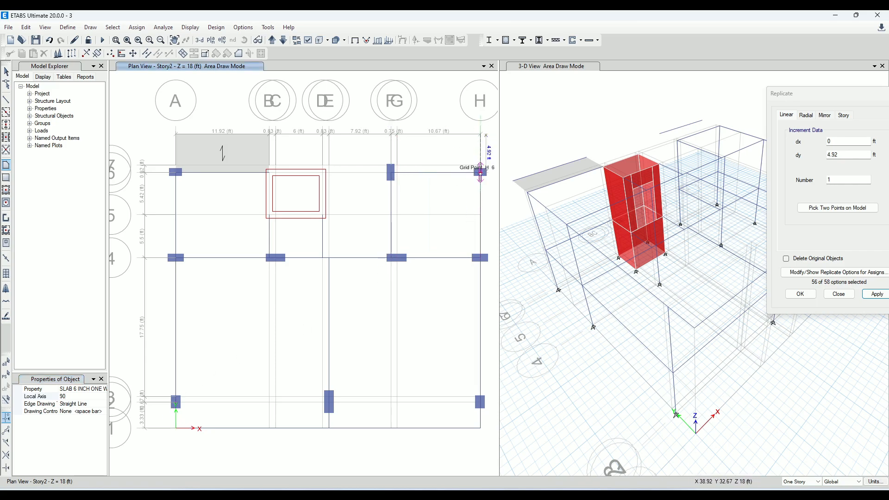
scroll(475, 180, "up", 5)
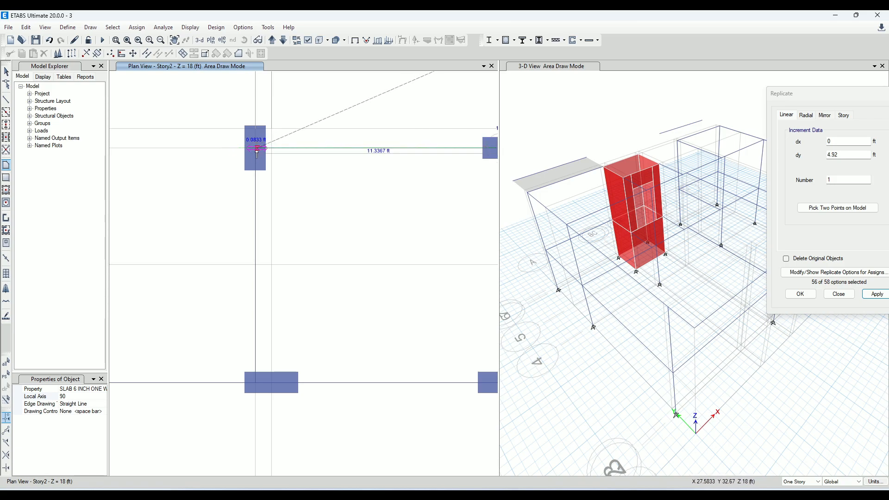
scroll(261, 188, "down", 5)
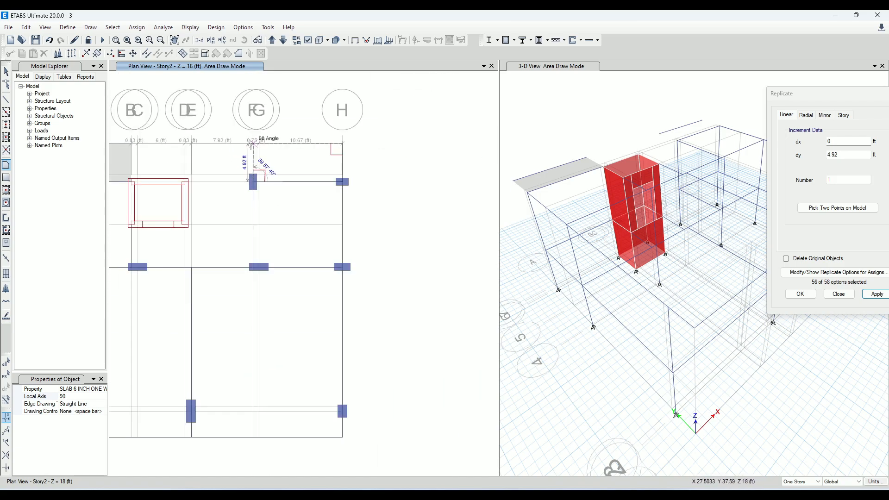
left_click(253, 143)
key("Return")
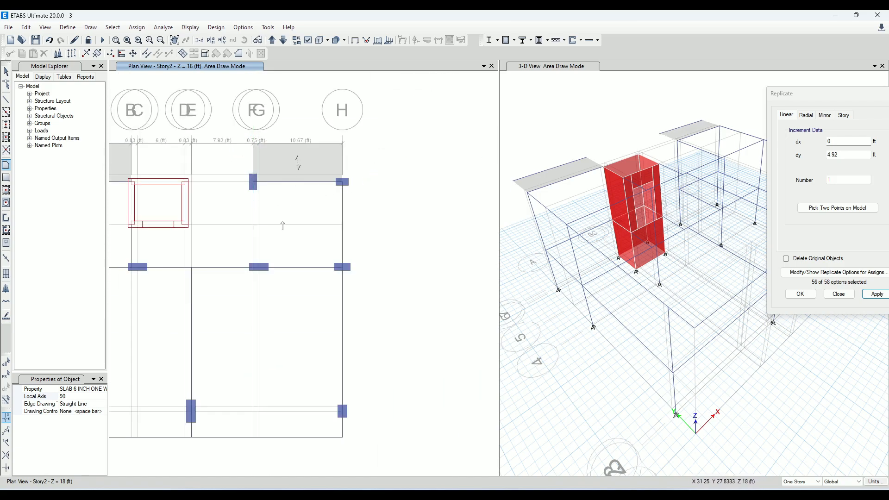
scroll(360, 188, "down", 5)
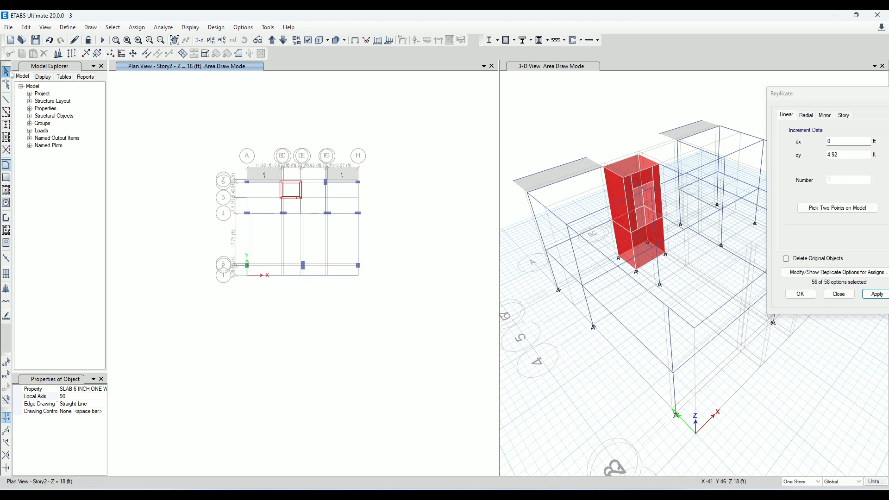
left_click(7, 72)
scroll(253, 177, "up", 5)
middle_click_drag(404, 315, 365, 309)
left_click_drag(153, 148, 201, 193)
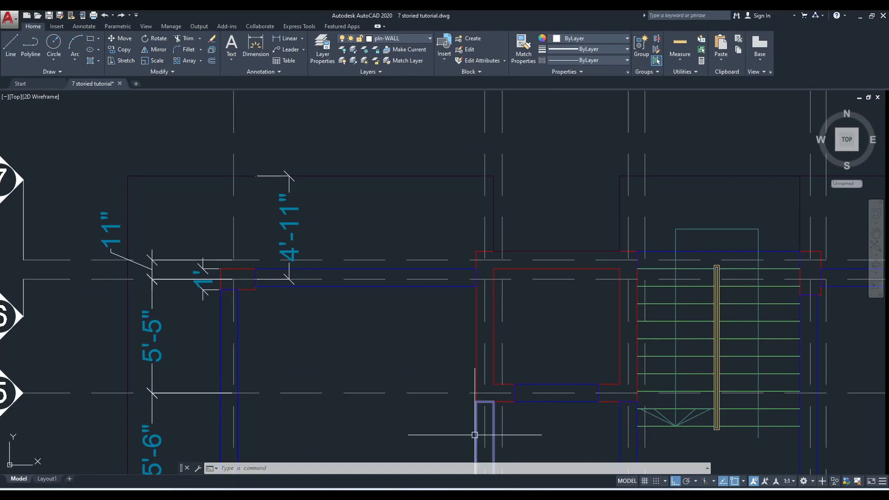
In AutoCAD, dimension the horizontal distance from grid A to the slab outline's outer corner above it, and return to ETABS
scroll(526, 277, "down", 2)
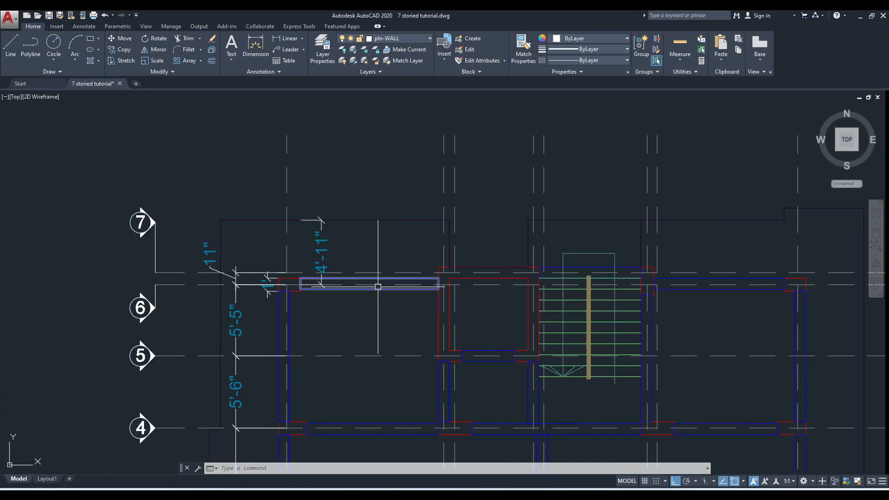
middle_click_drag(526, 278, 514, 224)
left_click(287, 38)
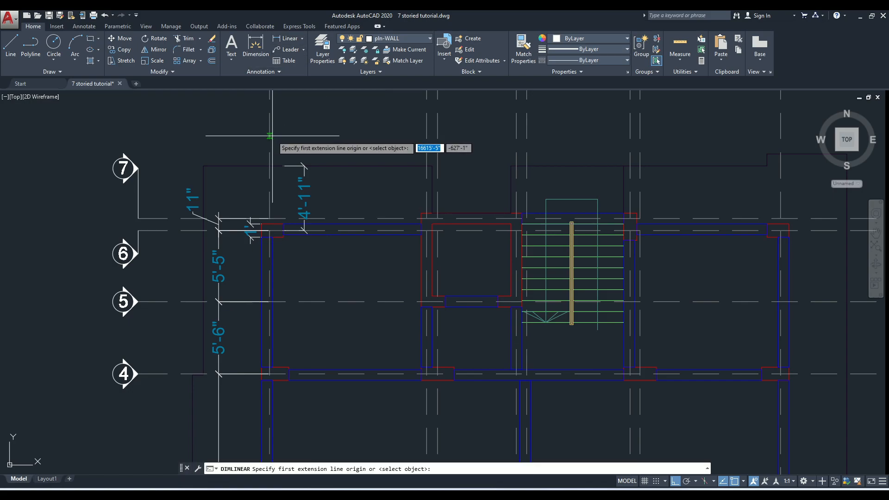
left_click(269, 166)
left_click(203, 166)
left_click(236, 129)
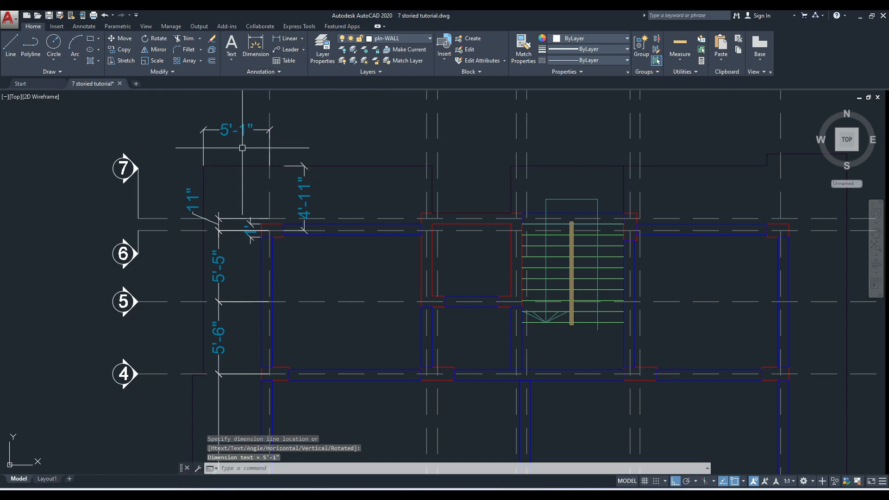
left_click(859, 18)
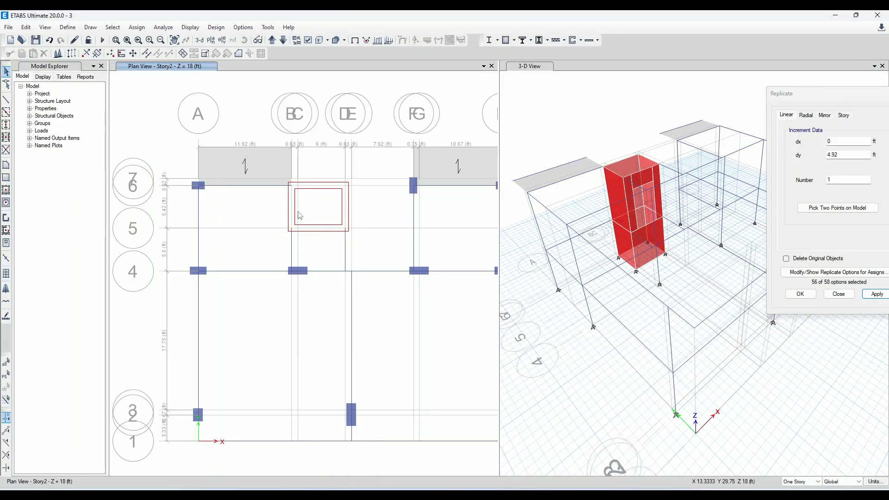
left_click(7, 100)
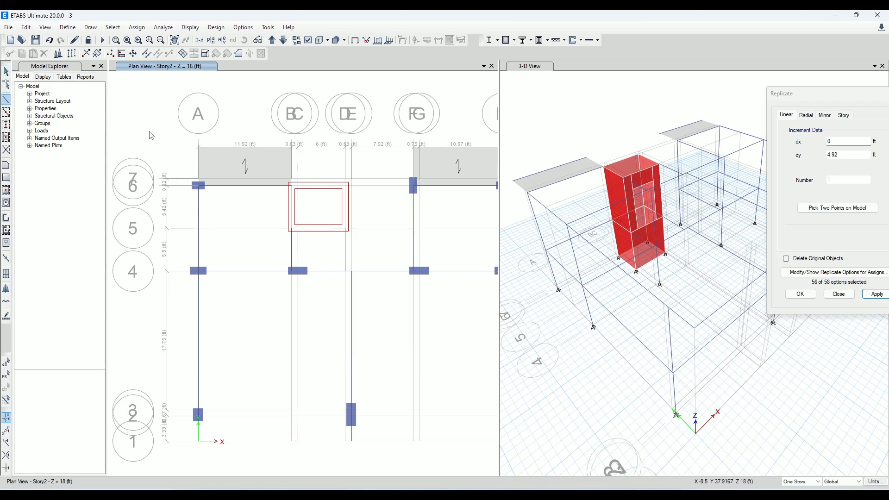
left_click(102, 397)
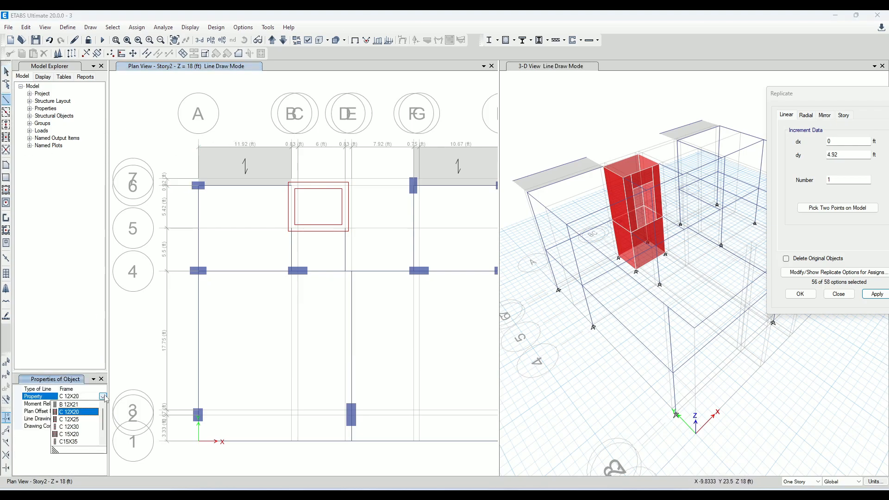
scroll(89, 426, "down", 1)
left_click(84, 442)
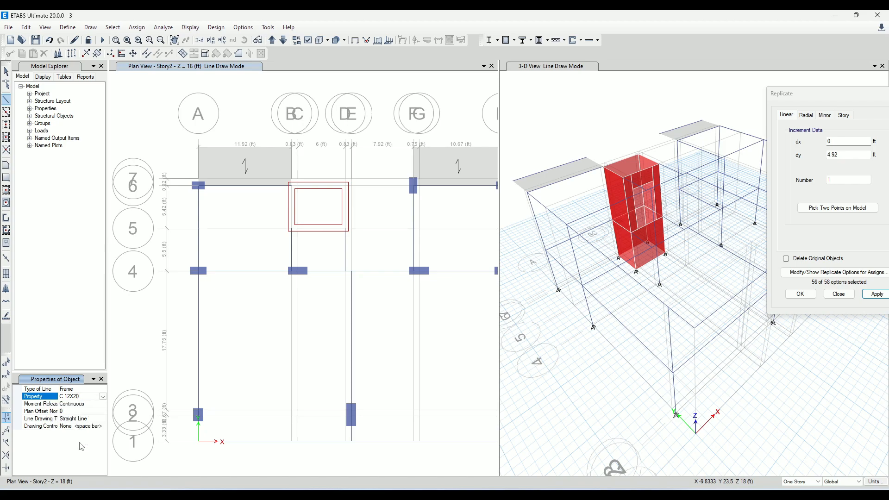
left_click(7, 72)
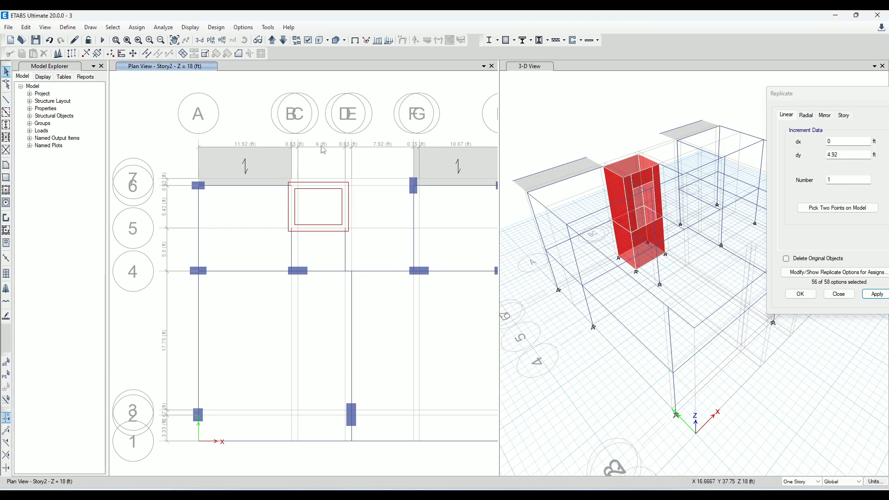
Delete the two replicated beams along the outer edges of the slabs above grid 6
left_click(452, 149)
scroll(328, 149, "down", 4)
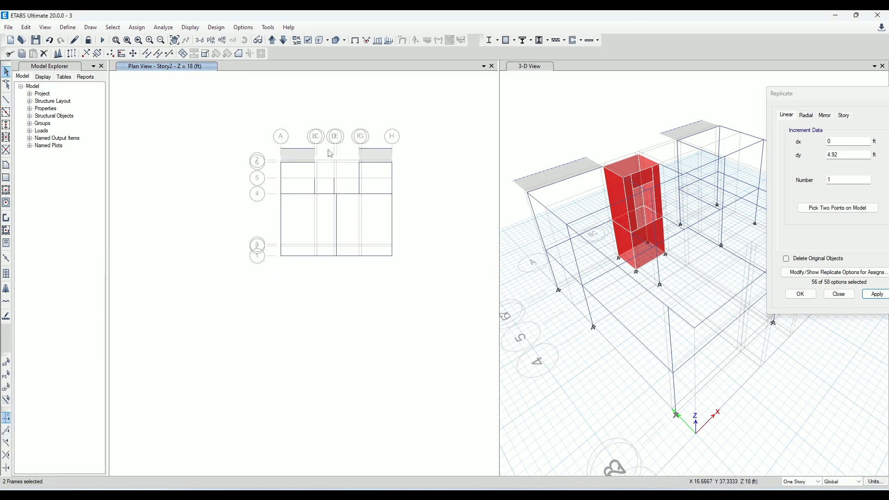
scroll(369, 149, "up", 4)
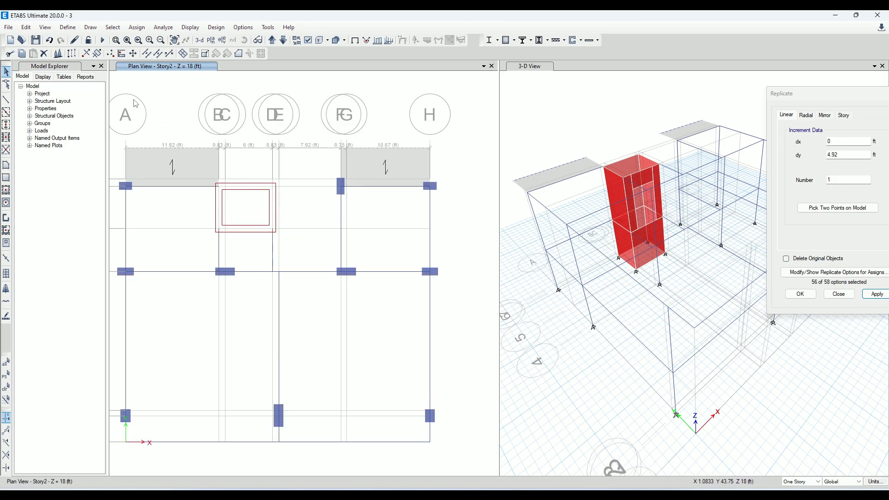
left_click(369, 153)
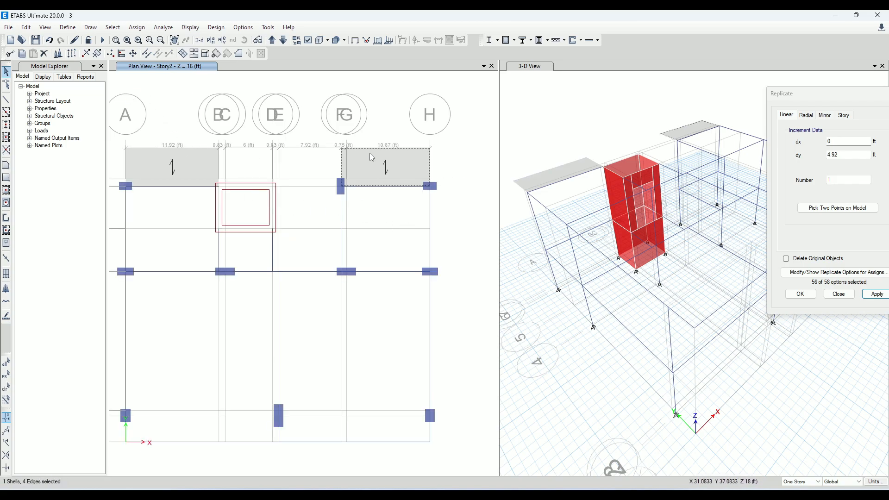
left_click(369, 153)
Draw a straight frame with property None on grid A, from the slab's outer corner down to grid 6
scroll(411, 186, "down", 5)
scroll(309, 194, "up", 5)
middle_click_drag(314, 188, 263, 220)
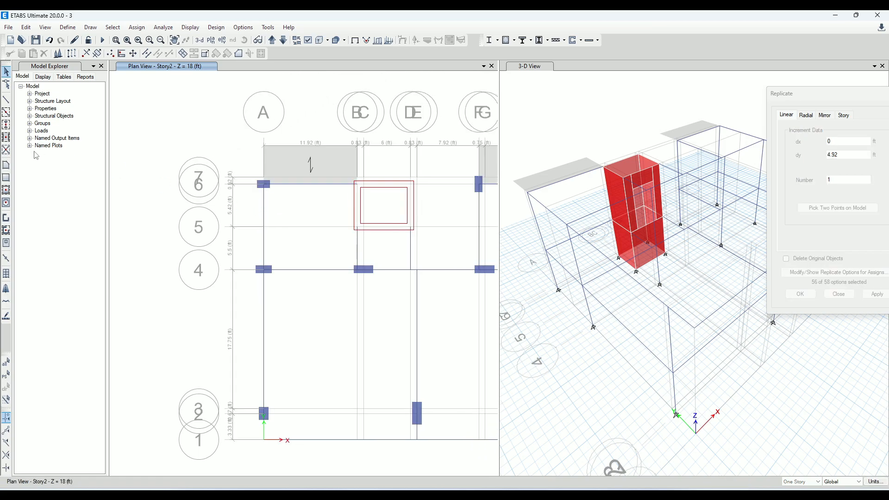
left_click(6, 100)
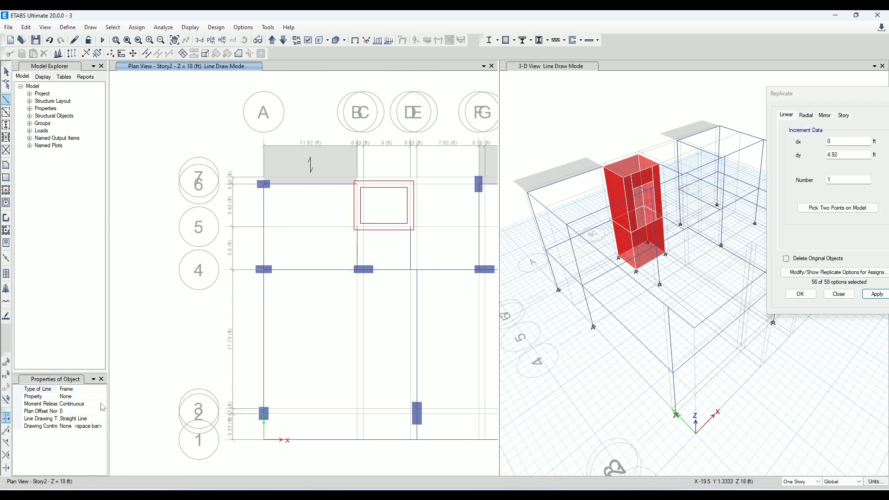
scroll(265, 145, "up", 3)
left_click(258, 154)
double_click(258, 259)
key("Escape")
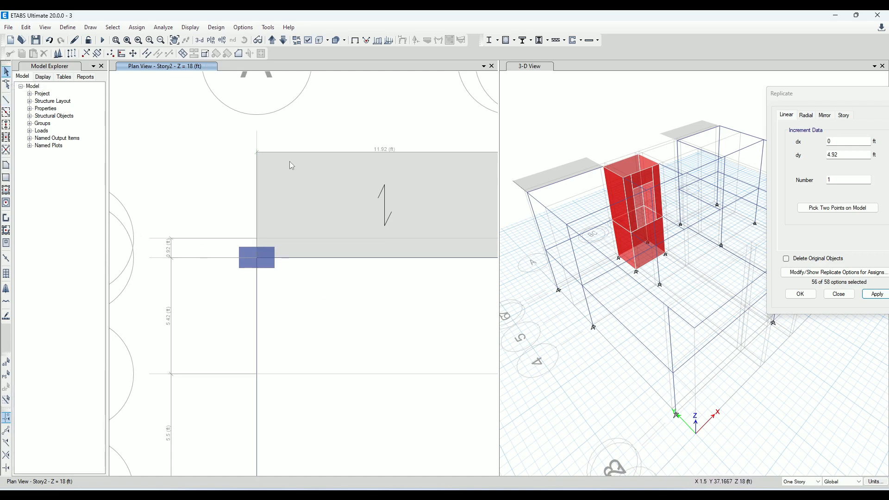
Replicate the new frame on grid A once, with dx -5.08 ft and dy 0
scroll(355, 194, "down", 1)
scroll(356, 198, "down", 1)
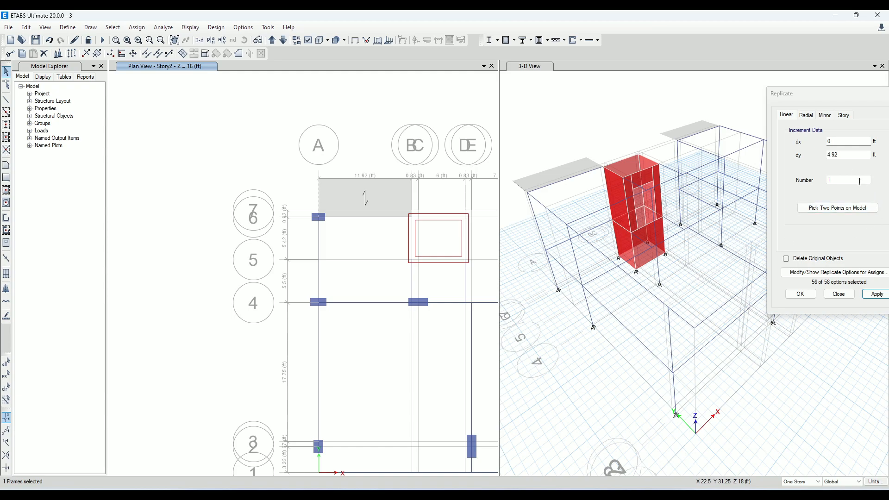
left_click(856, 157)
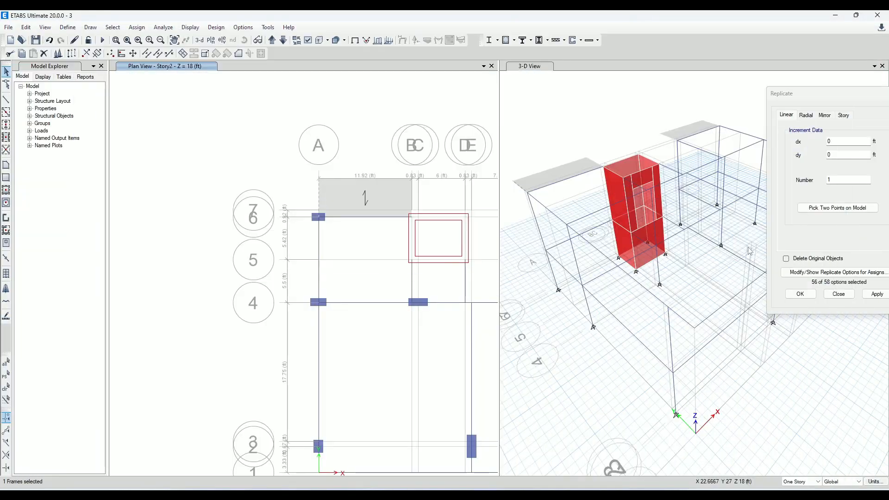
left_click(852, 139)
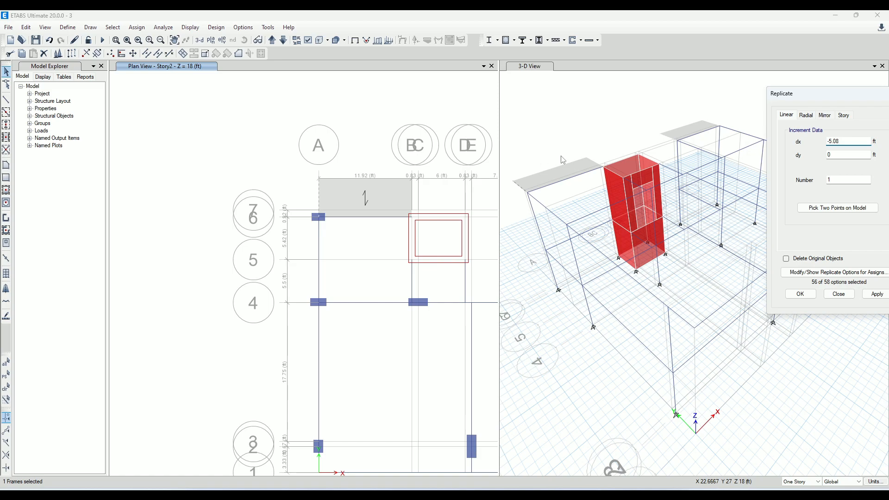
left_click(877, 295)
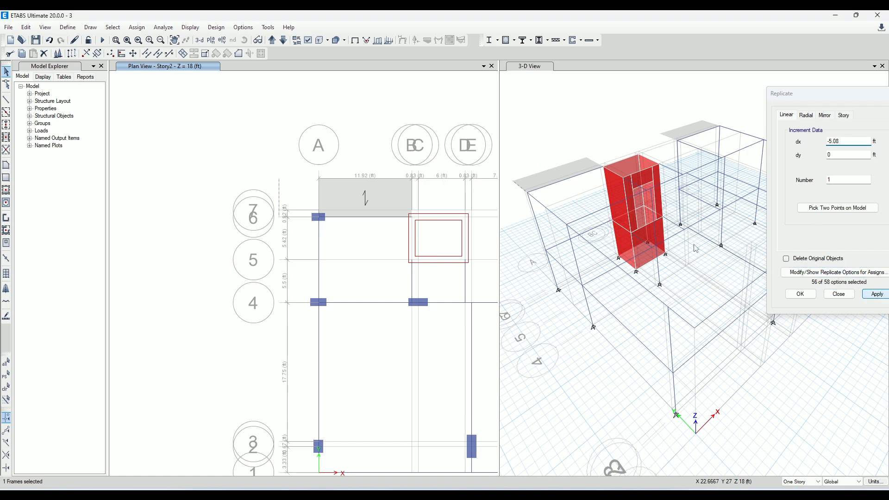
left_click(6, 166)
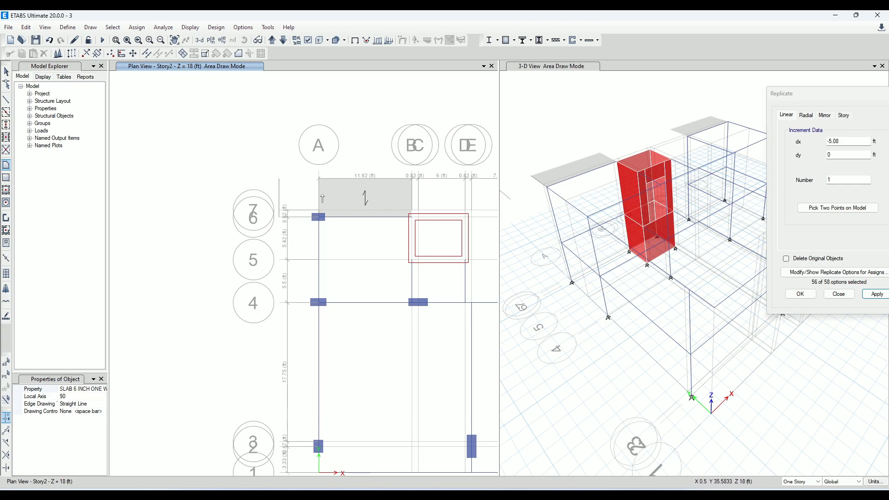
scroll(291, 191, "up", 3)
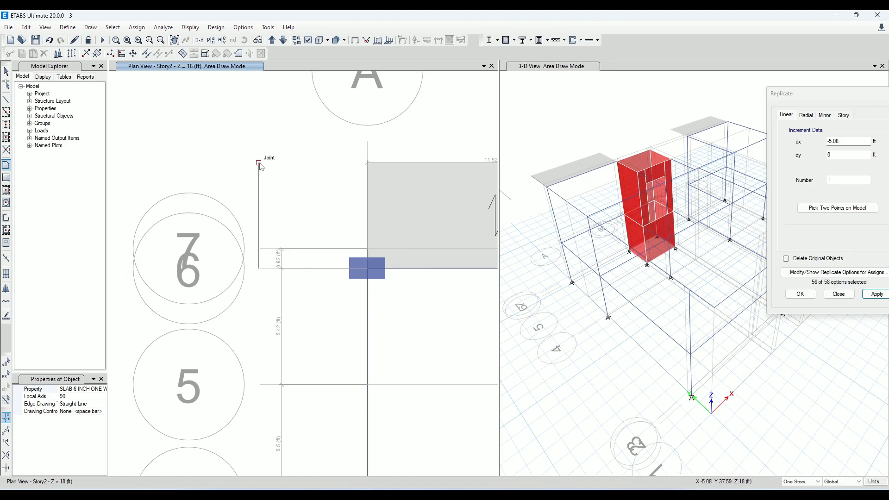
key("Escape")
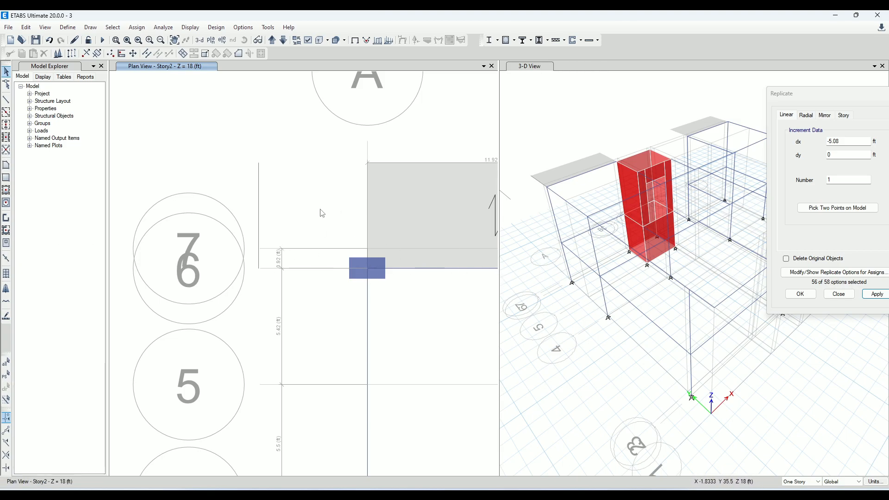
Draw a SLAB 6 INCH ONE WAY floor with local axis 90 between the replicated frame and grid A, above grid 6
left_click(7, 165)
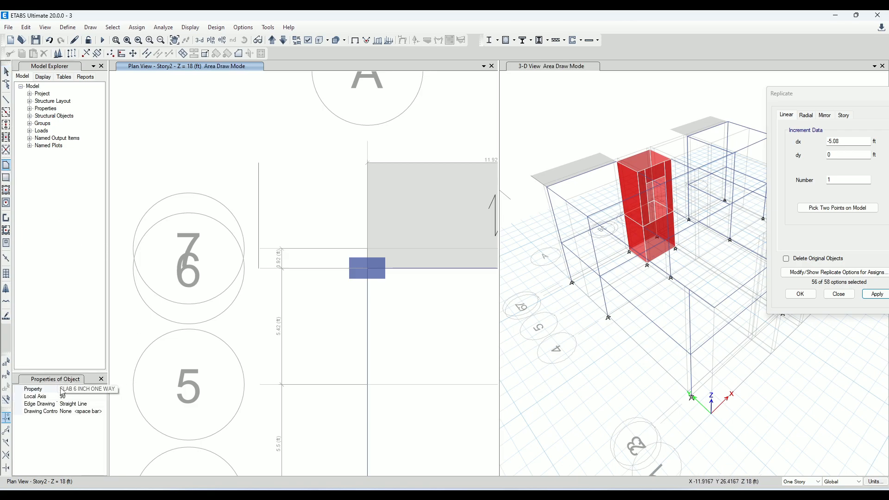
left_click(20, 396)
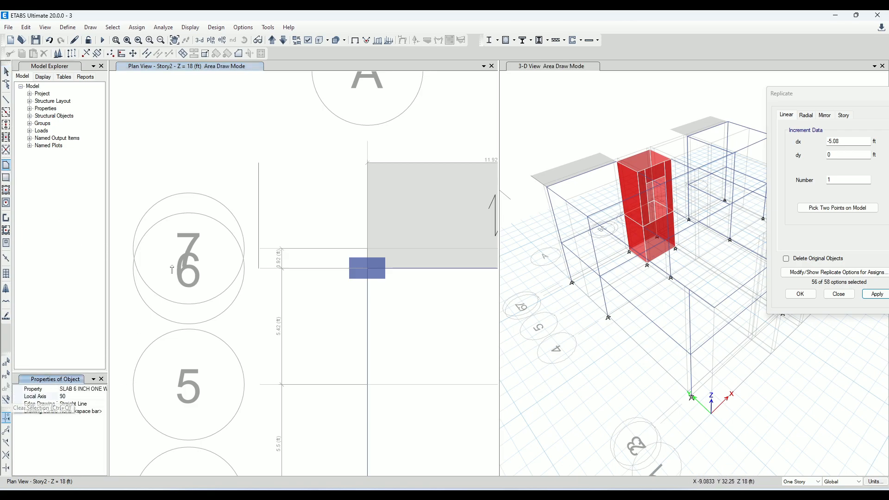
left_click(258, 163)
left_click(368, 162)
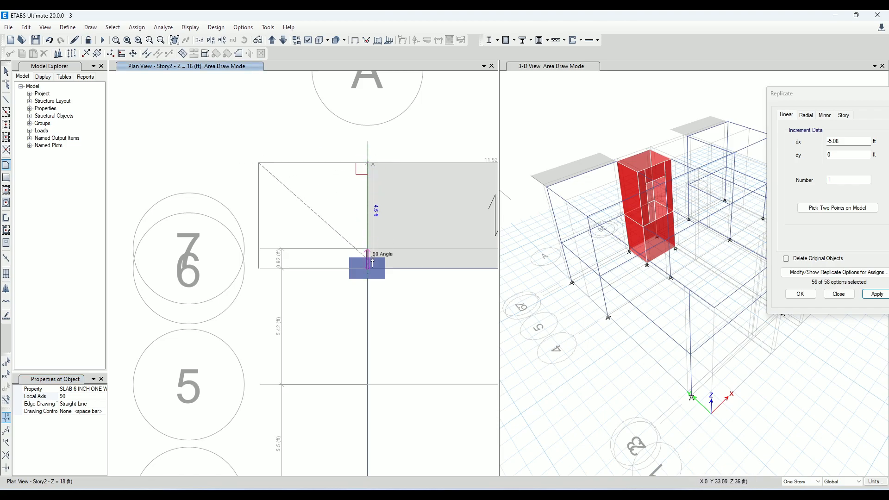
left_click(367, 268)
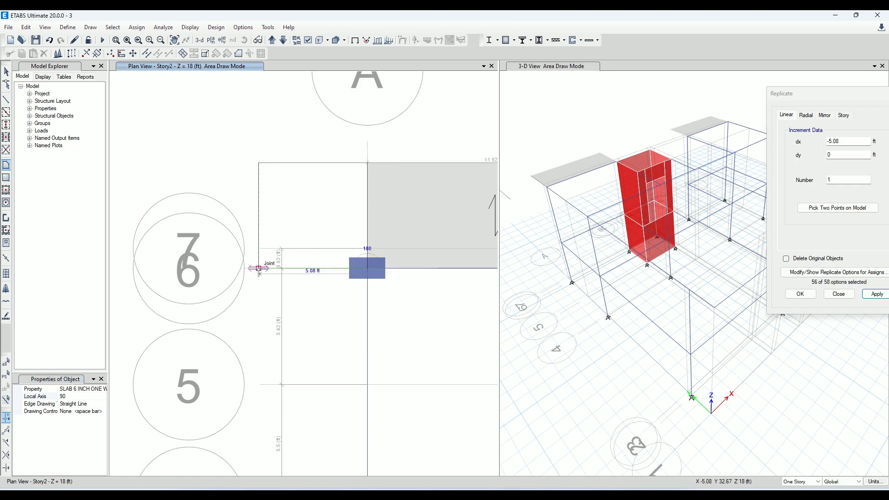
double_click(258, 269)
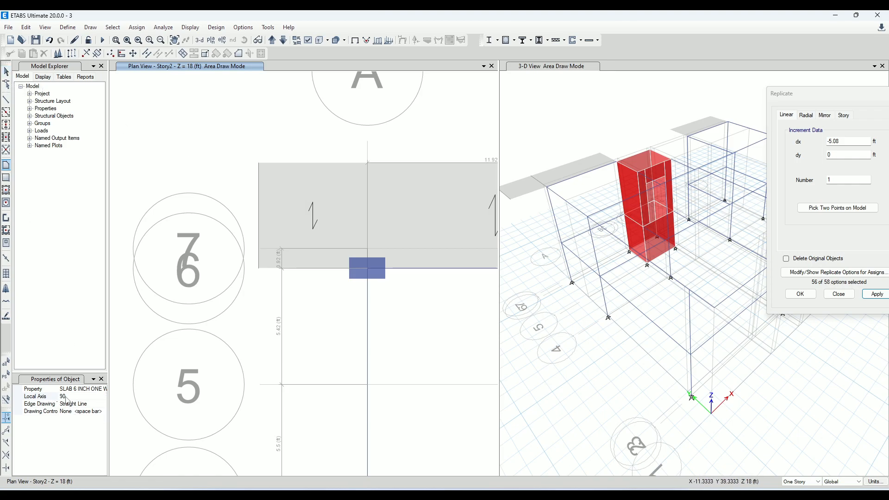
left_click(6, 72)
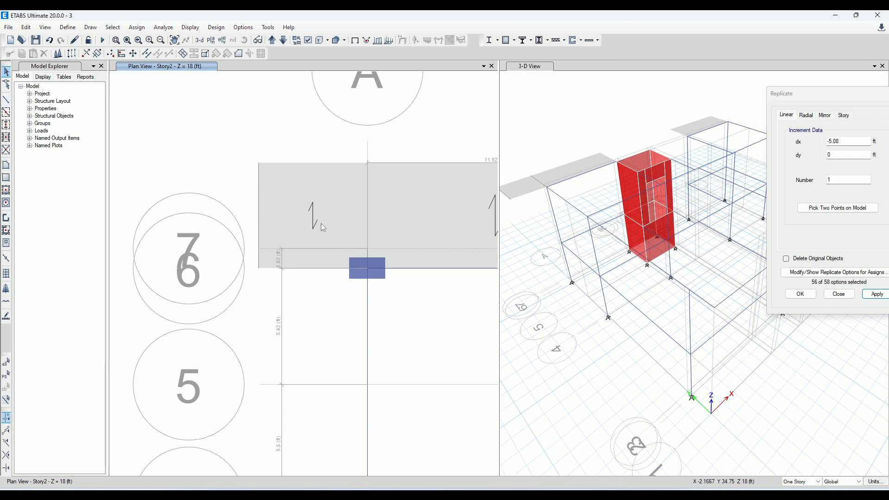
Set the Local Axis 2 Angle of the corner slab outside grid A to 0 degrees
left_click(321, 223)
right_click(321, 223)
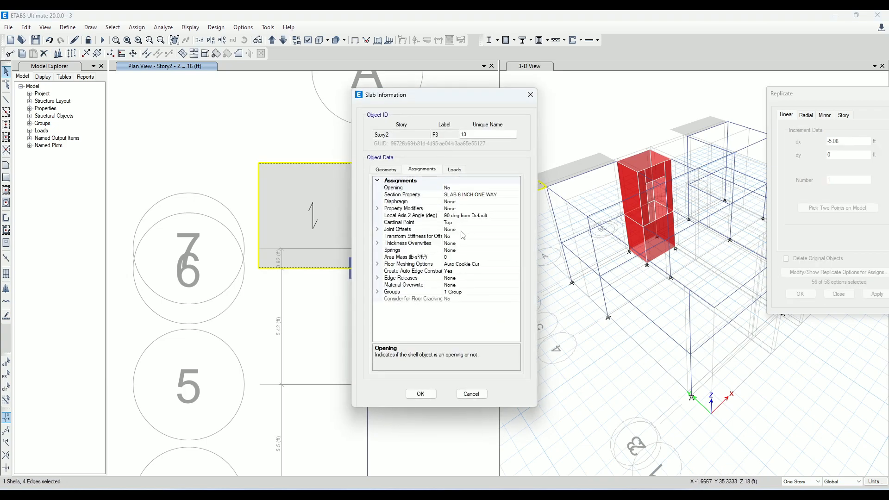
left_click(498, 215)
key("ctrl+a")
type("0")
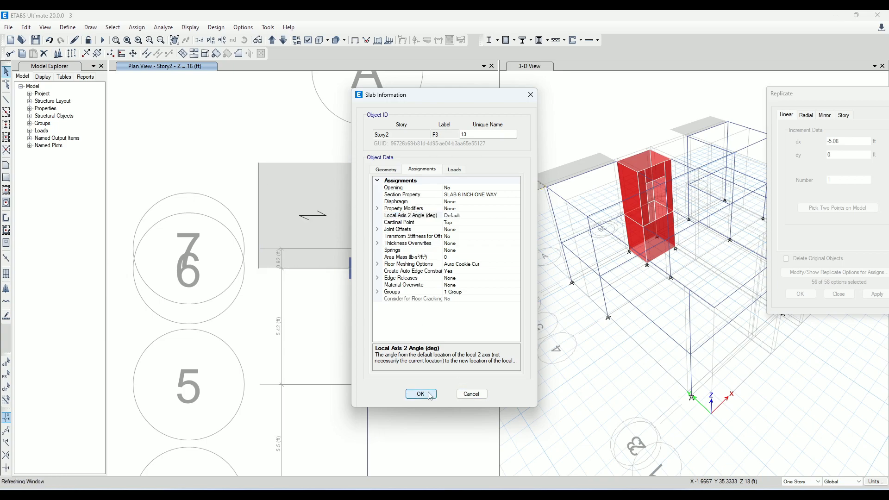
left_click(420, 394)
In AutoCAD, dimension the overhang from grid A near grid 6, and in ETABS replicate the grid A beam between grids 4 and 6 by dx -5.08 ft
scroll(307, 238, "down", 2)
middle_click_drag(374, 242, 341, 218)
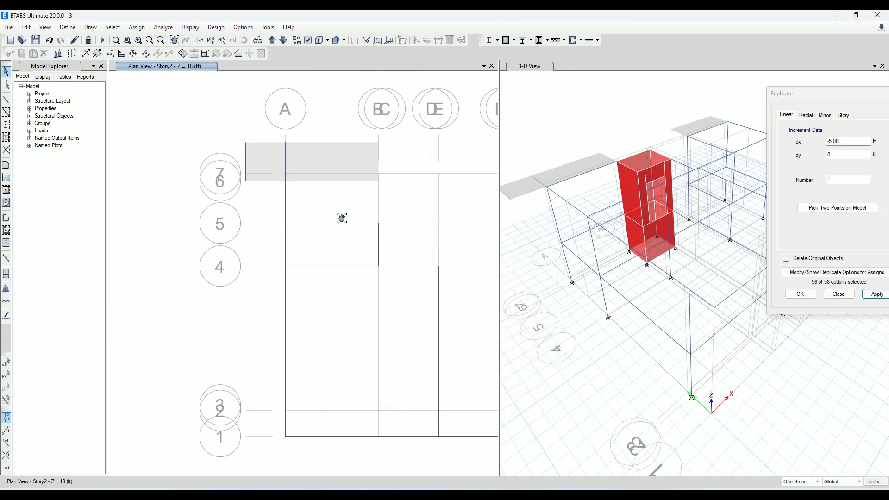
left_click(288, 212)
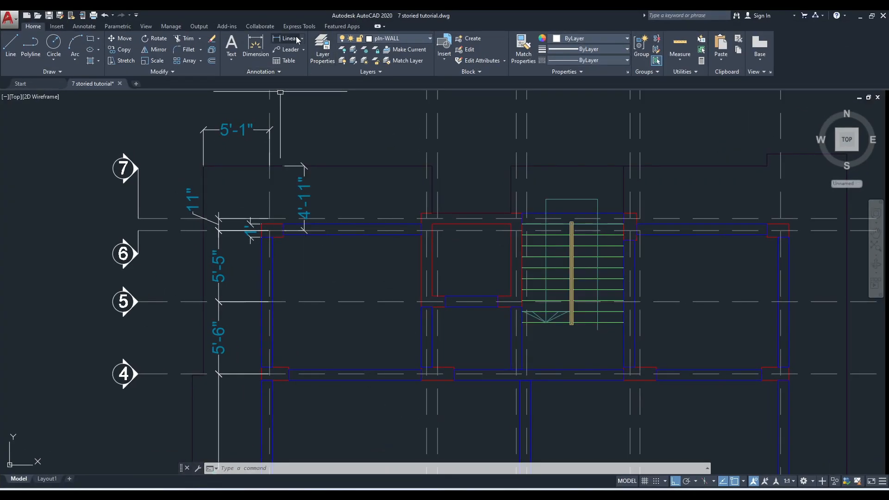
left_click(288, 38)
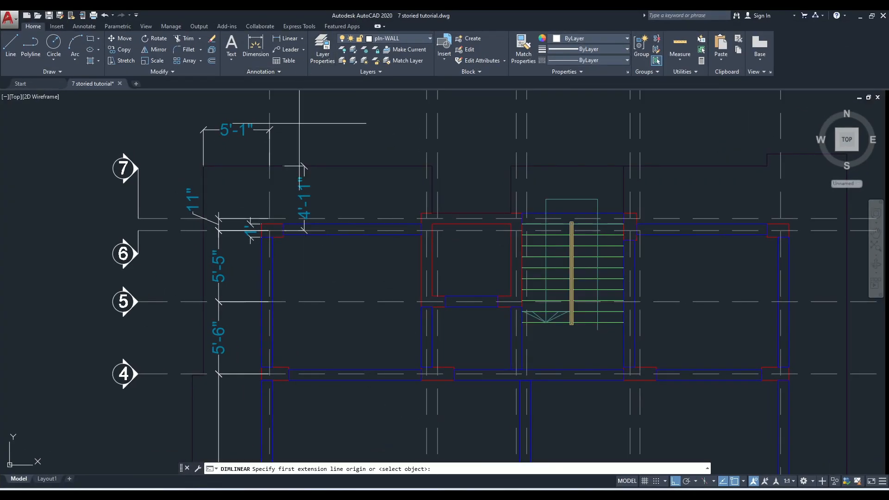
left_click(272, 237)
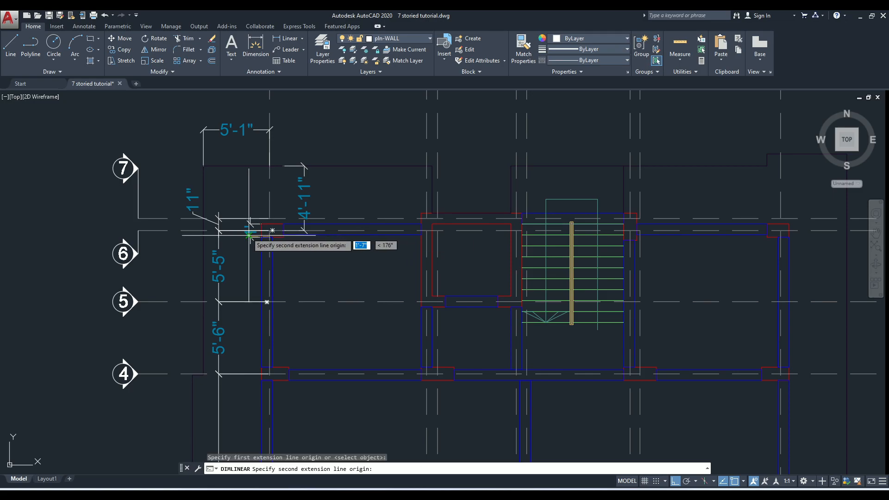
left_click(203, 237)
left_click(239, 179)
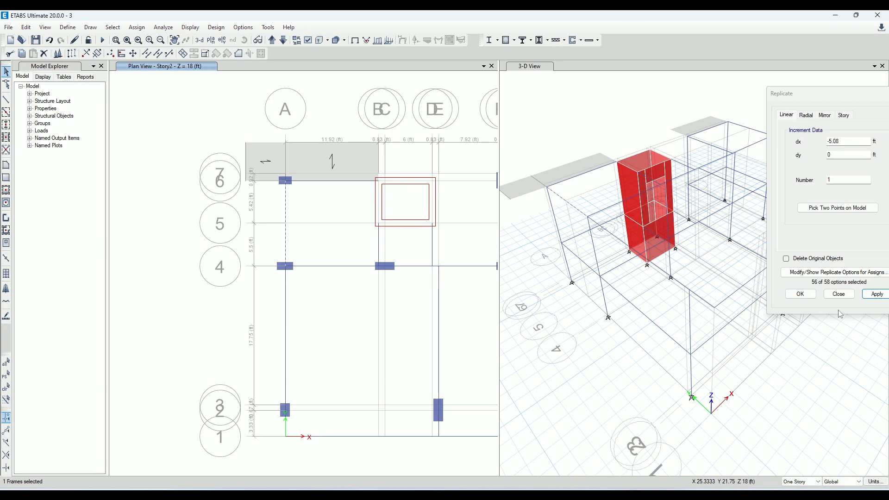
left_click(876, 295)
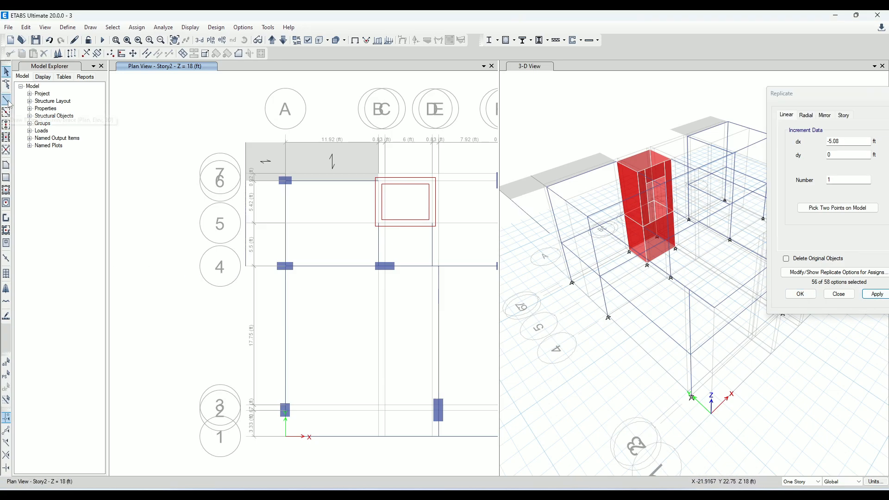
Draw a SLAB 6 INCH ONE WAY floor with local axis 0 between the replicated beam and grid A, from grid 6 to grid 4
left_click(6, 166)
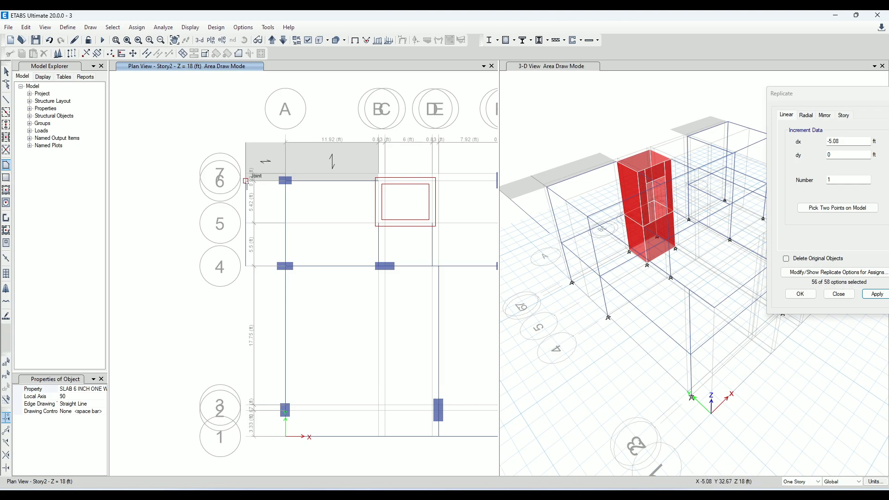
left_click(39, 395)
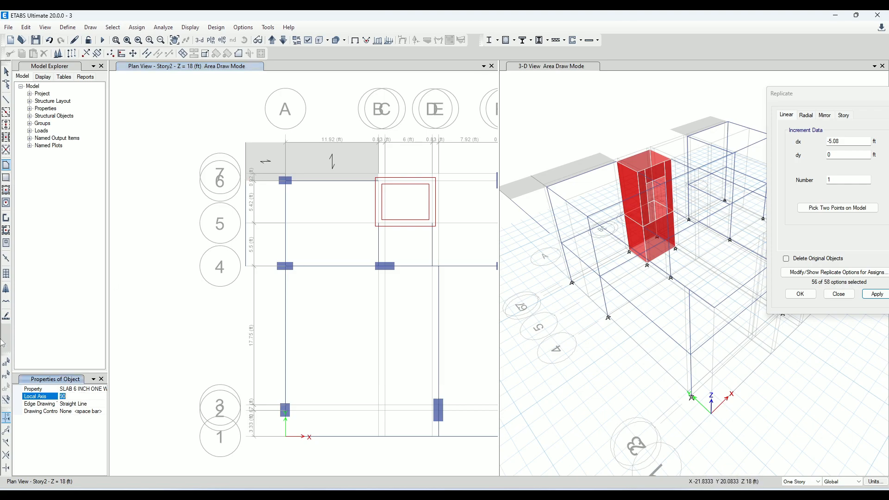
left_click(246, 180)
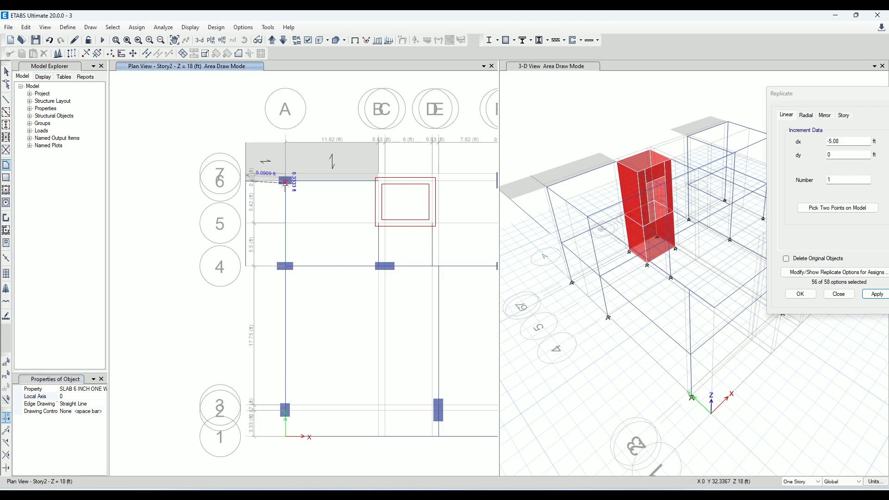
scroll(285, 266, "up", 3)
left_click(285, 267)
double_click(176, 268)
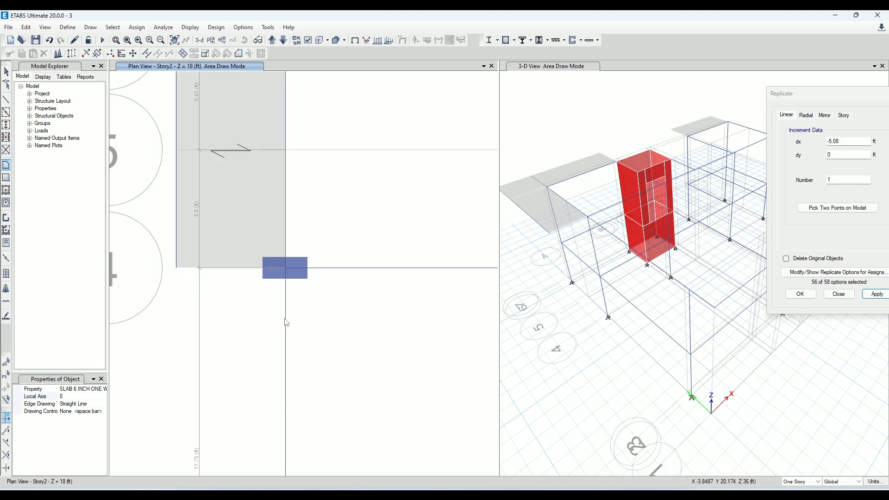
scroll(253, 303, "down", 3)
key("Escape")
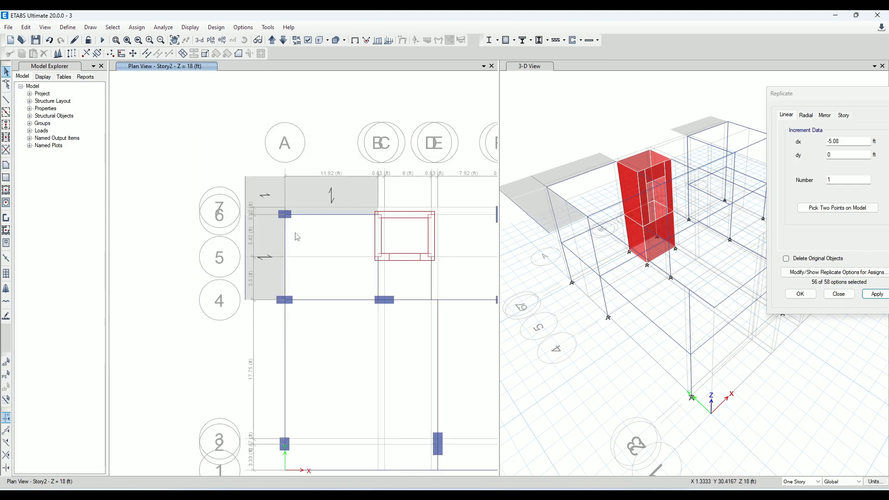
Delete the two replicated frames along the outer slab edge and the frame on grid A above grid 6
left_click(246, 193)
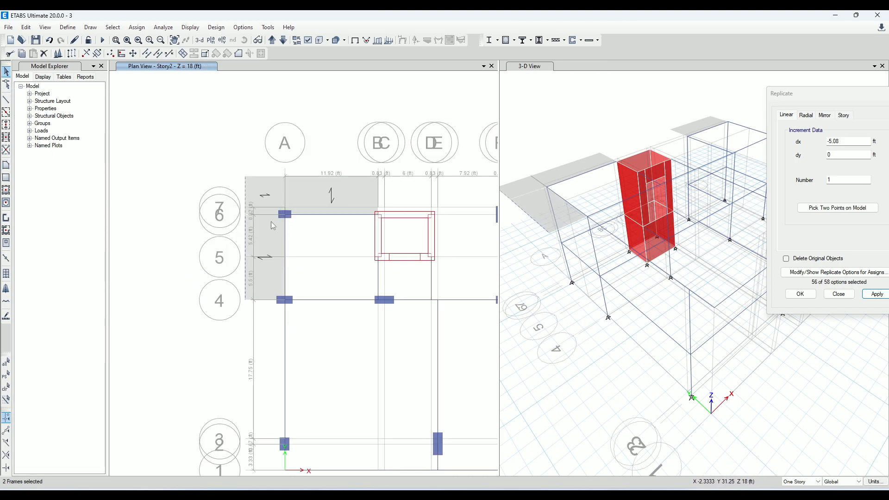
left_click(285, 187)
key("Delete")
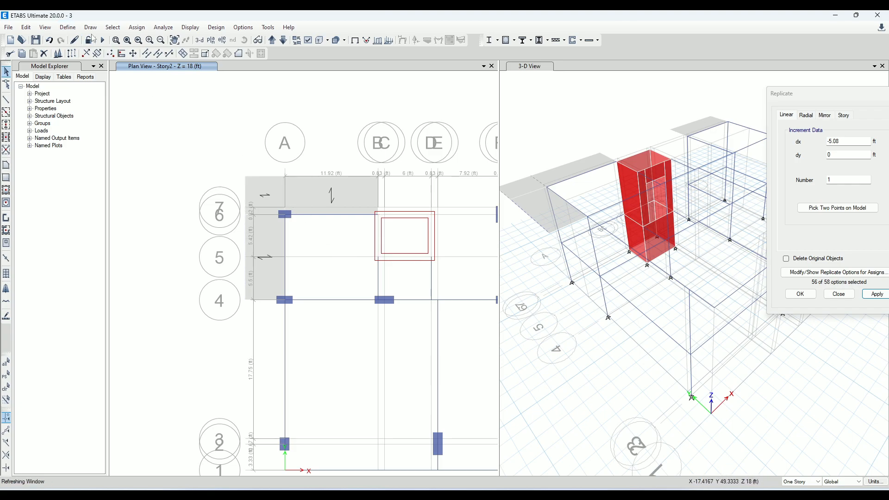
In AutoCAD, add a linear dimension for the slab overhang from grid A to the outer slab edge at grid 3
left_click(86, 54)
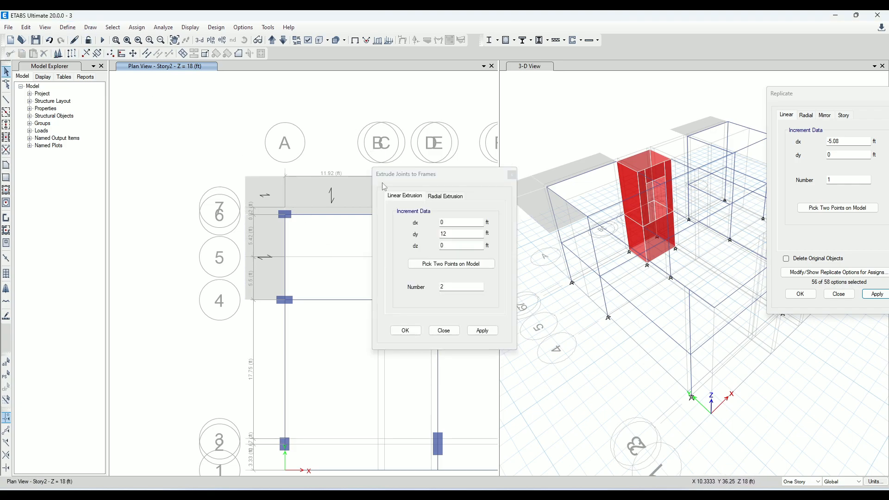
left_click(511, 175)
middle_click_drag(317, 337, 301, 257)
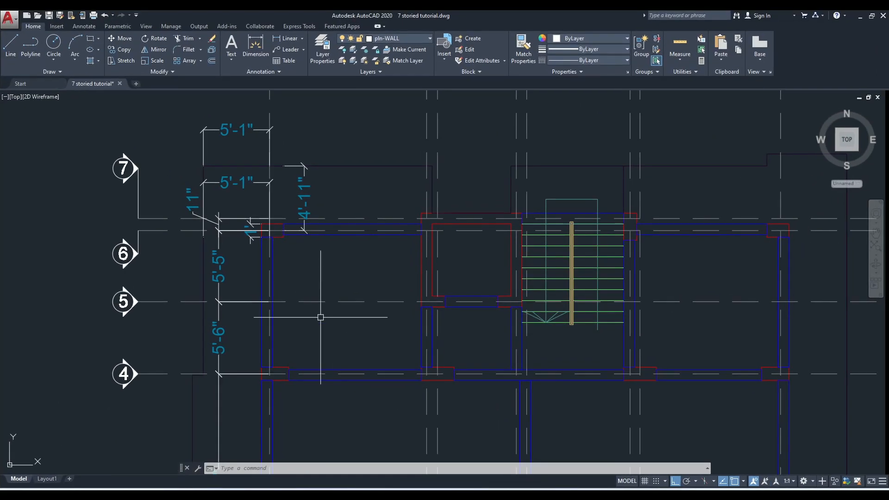
scroll(317, 314, "down", 3)
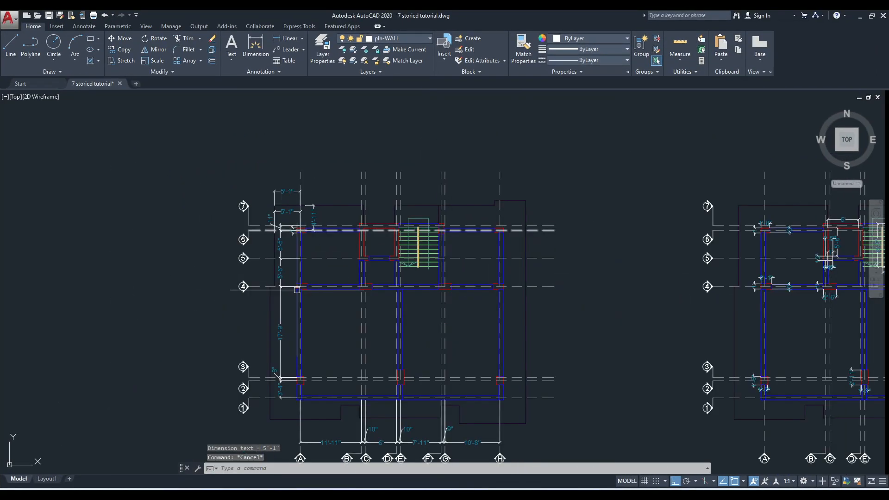
scroll(374, 298, "up", 6)
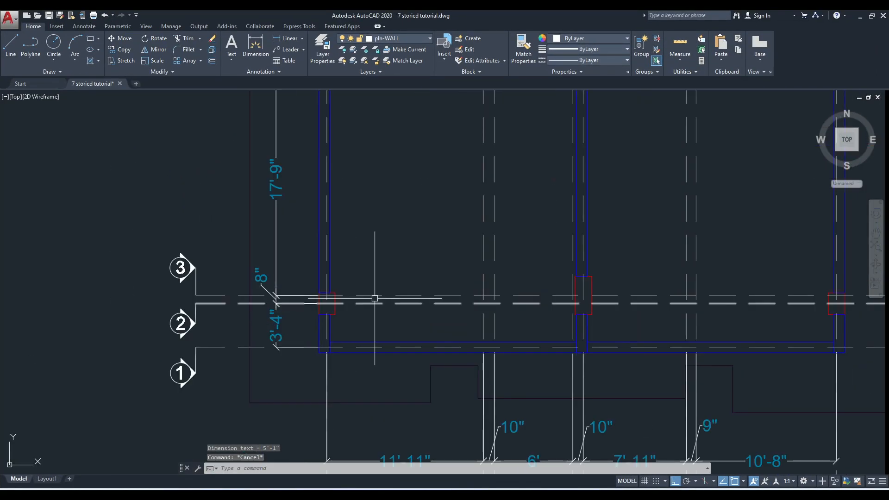
left_click(291, 40)
left_click(327, 299)
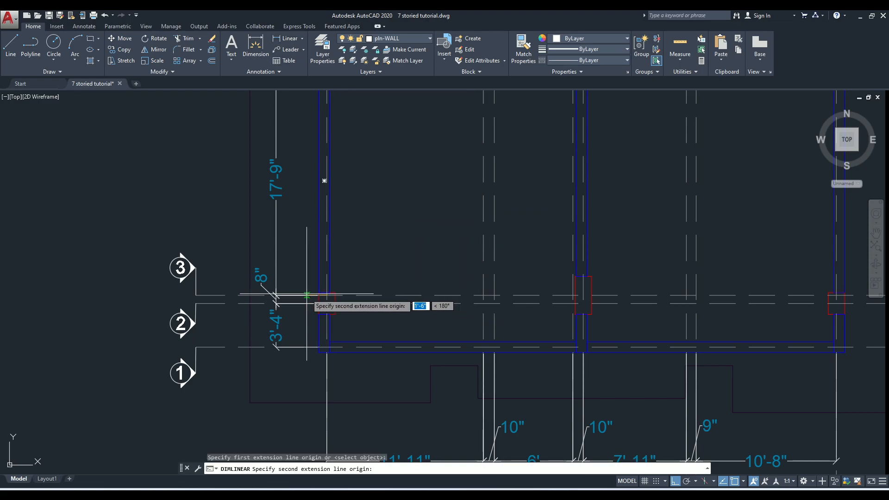
left_click(248, 295)
left_click(244, 122)
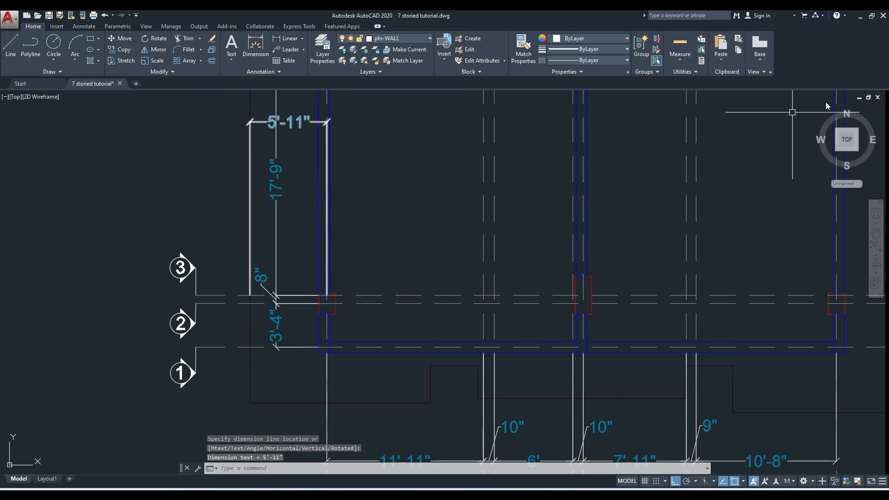
In ETABS, replicate the grid A beam between grids 4 and 2 by dx -5.92 ft
left_click(860, 15)
left_click(269, 298)
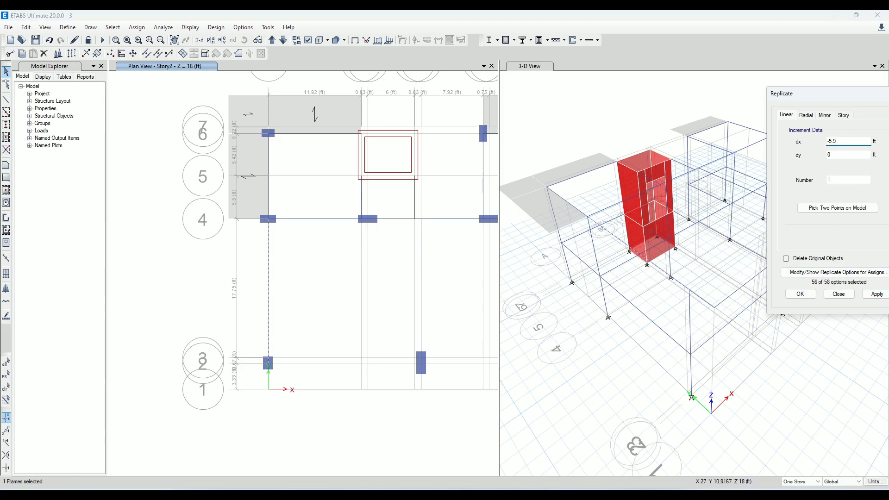
left_click(877, 295)
Draw a SLAB 6 INCH ONE WAY floor with local axis 0 between the replicated beam and grid A, from grid 4 to grid 2
left_click(6, 165)
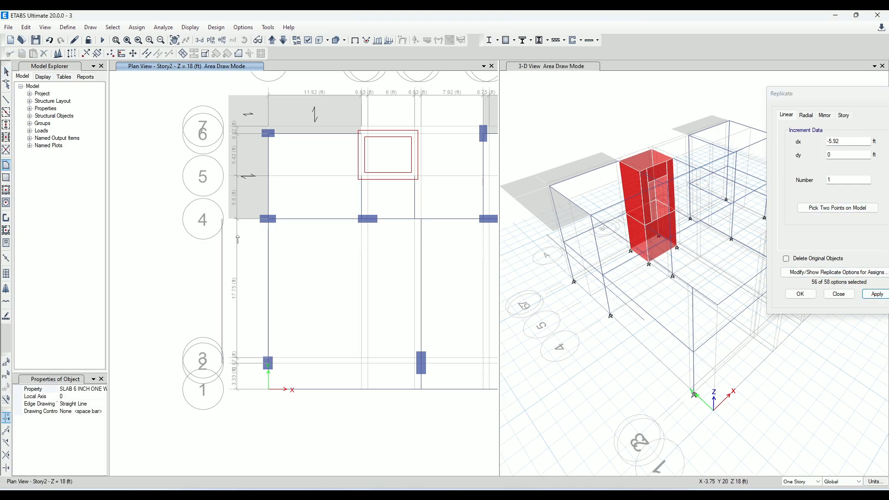
scroll(232, 239, "up", 3)
left_click(198, 175)
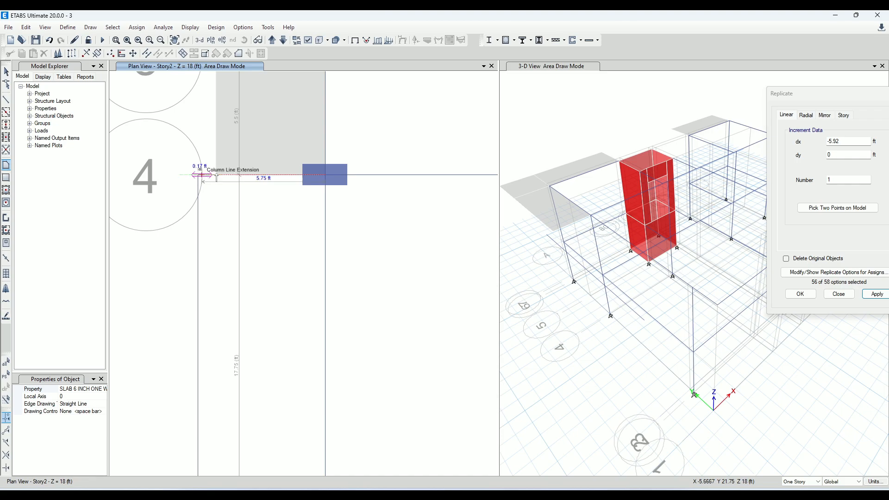
left_click(325, 175)
scroll(332, 203, "down", 3)
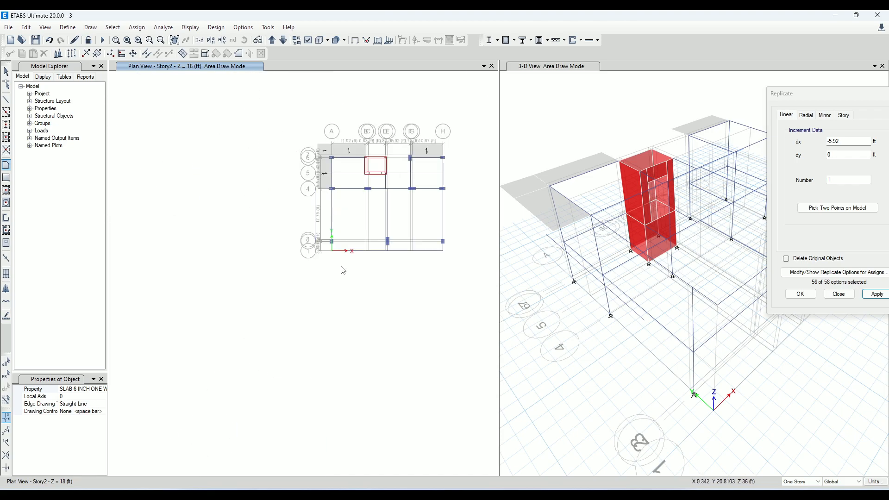
scroll(330, 236, "up", 4)
left_click(342, 288)
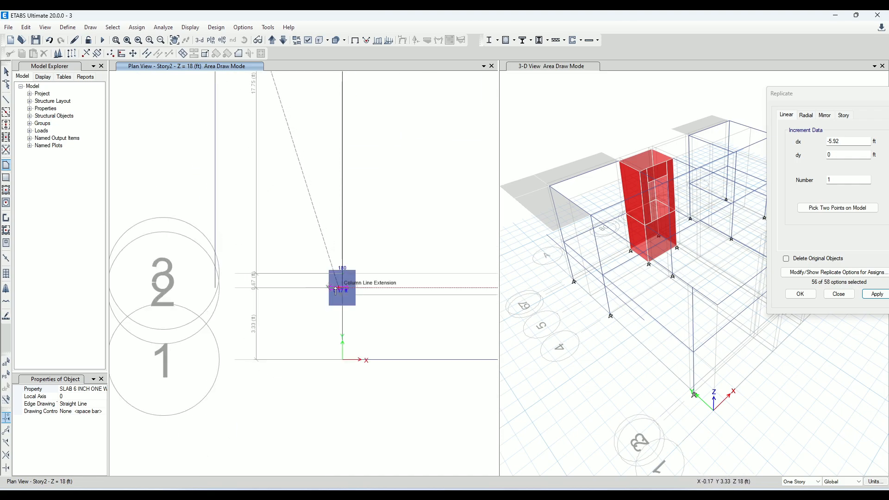
double_click(215, 288)
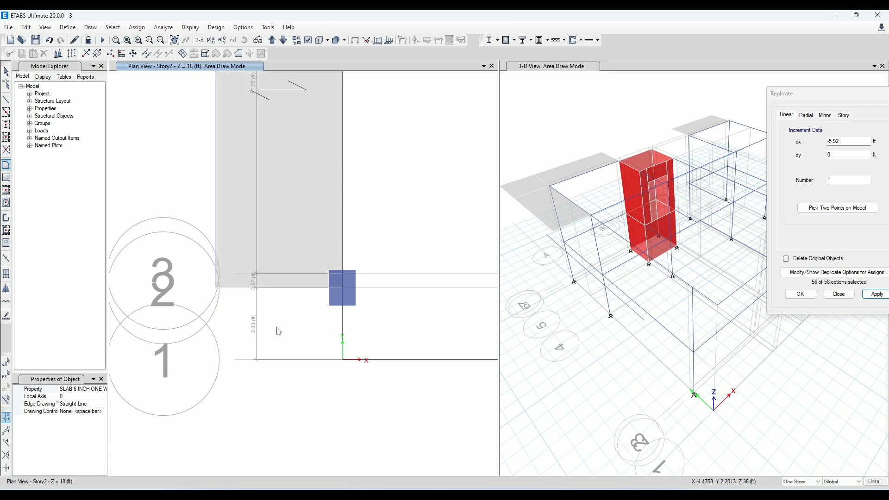
Delete the replicated frame along the outer edge of the slab between grids 4 and 2
left_click(6, 72)
middle_click_drag(304, 201, 276, 366)
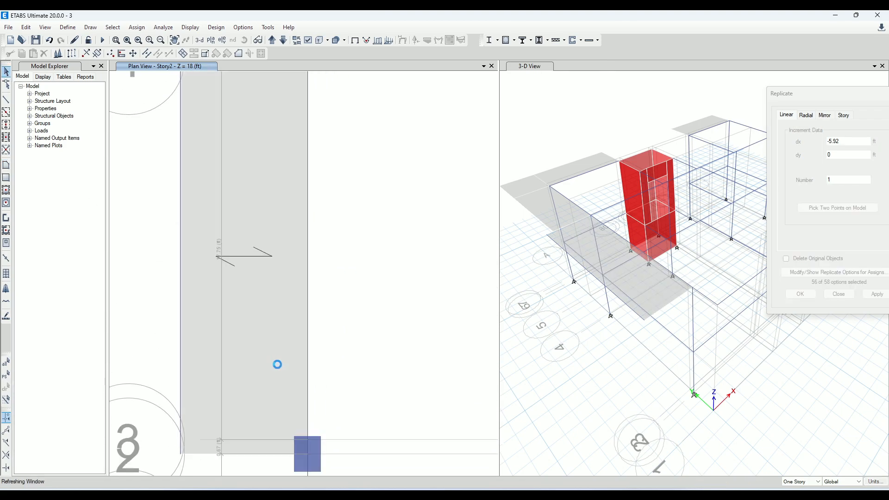
scroll(220, 248, "down", 3)
left_click(206, 224)
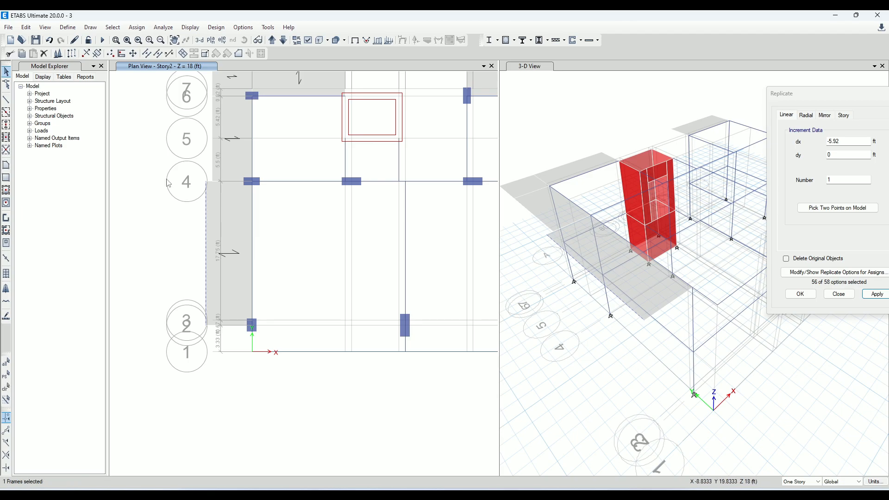
left_click(148, 140)
Replicate the short grid A beam between grids 2 and 1 by dx -5.92 ft
middle_click_drag(299, 289, 314, 230)
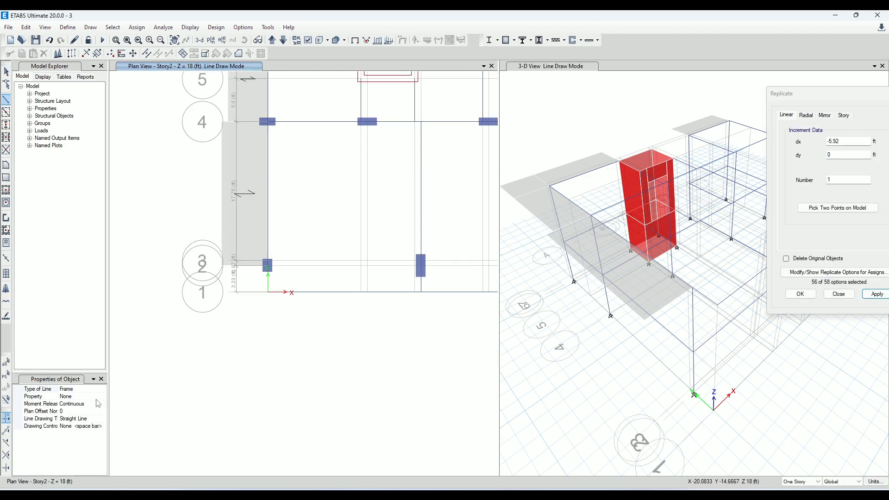
scroll(308, 260, "up", 5)
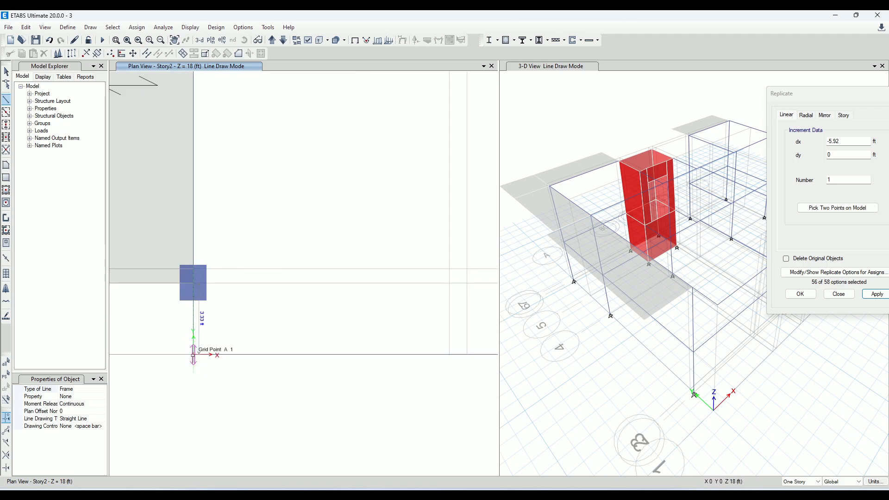
left_click(6, 71)
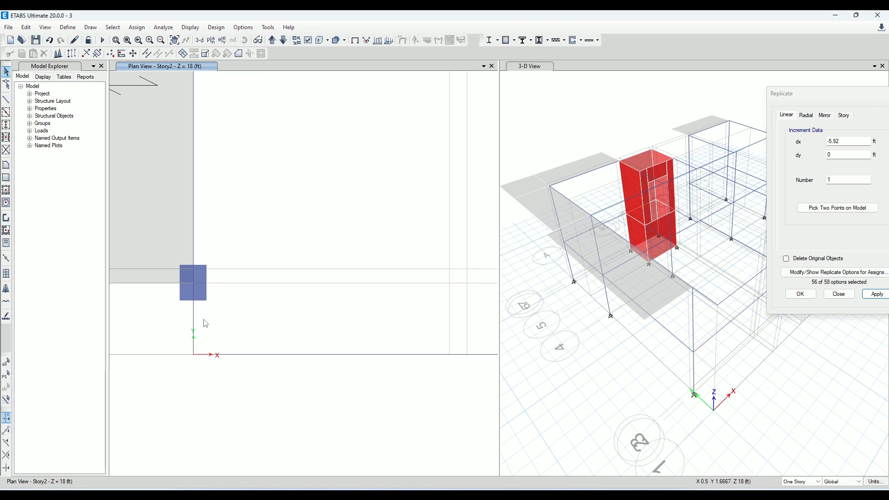
left_click(194, 323)
scroll(620, 238, "down", 3)
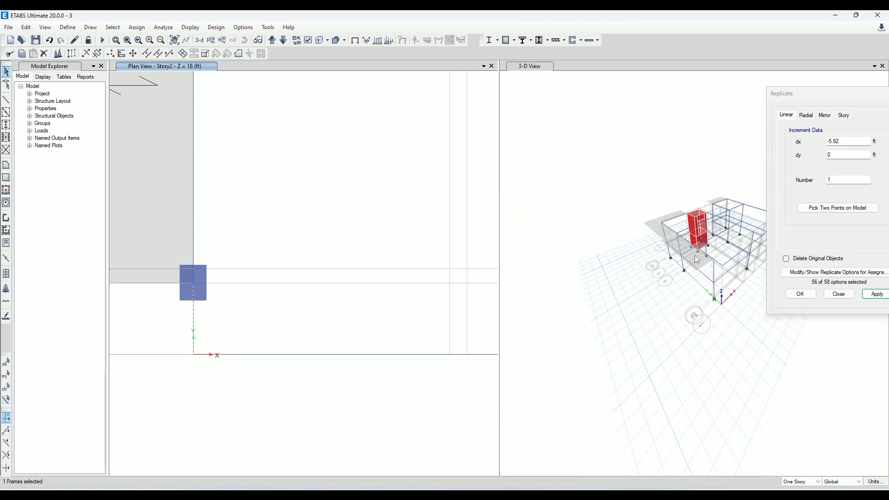
scroll(692, 270, "up", 3)
middle_click_drag(280, 294, 377, 306)
double_click(861, 141)
left_click(880, 296)
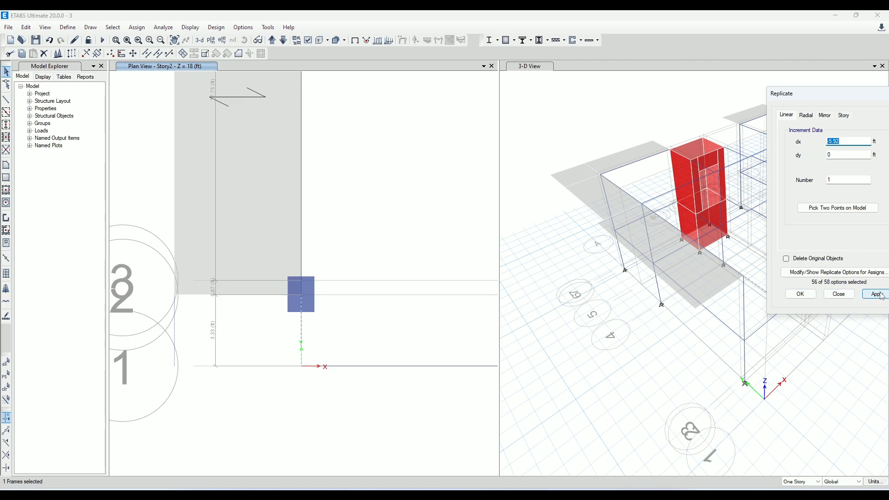
Draw a SLAB 6 INCH ONE WAY floor with local axis 0 between the replicated frame and grid A, from grid 2 to grid 1
left_click(7, 166)
left_click(174, 293)
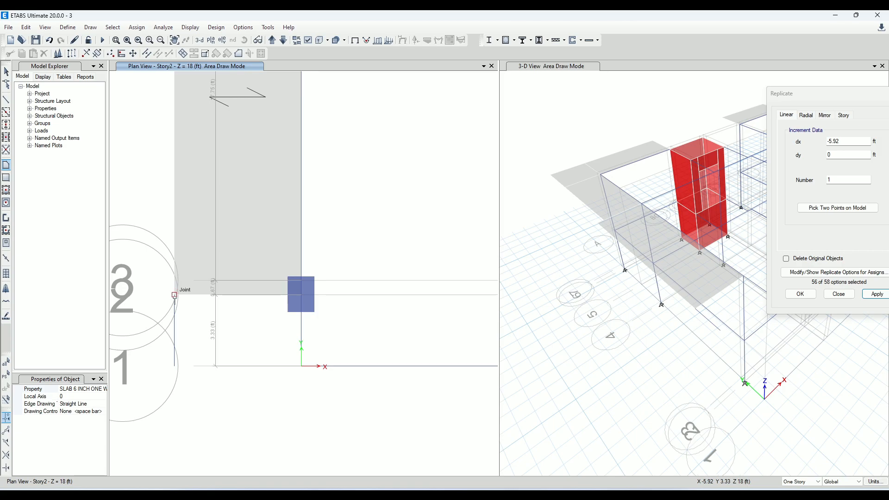
left_click(301, 295)
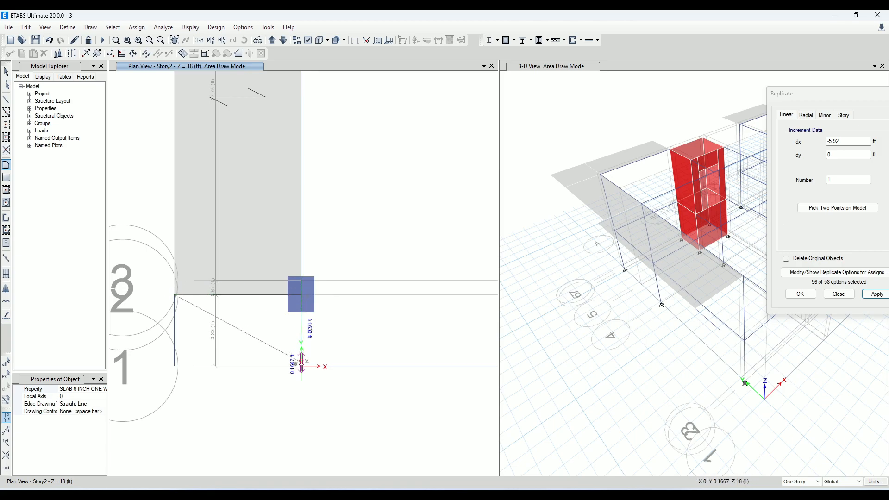
left_click(302, 366)
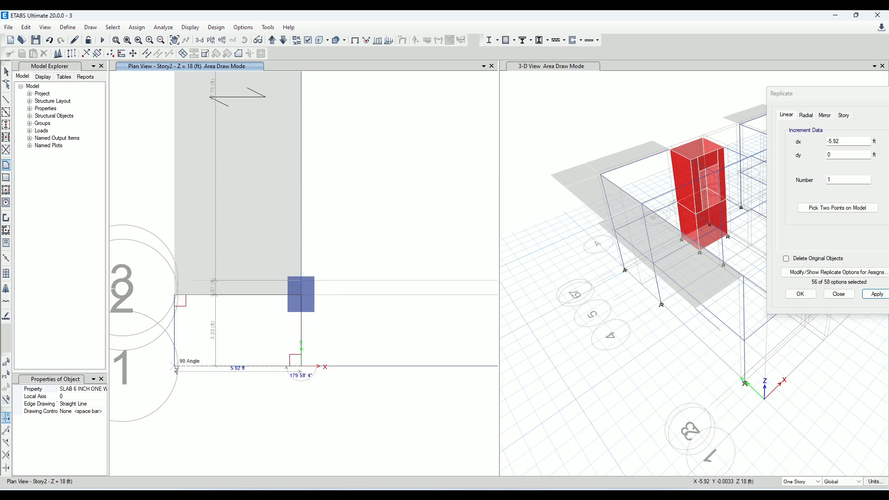
left_click(174, 366)
key("Return")
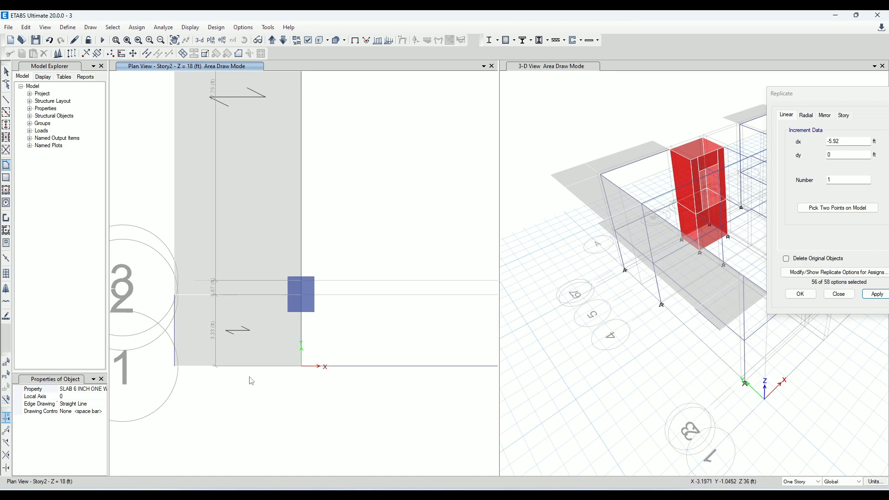
scroll(250, 378, "down", 5)
middle_click_drag(308, 381, 280, 348)
scroll(250, 345, "up", 5)
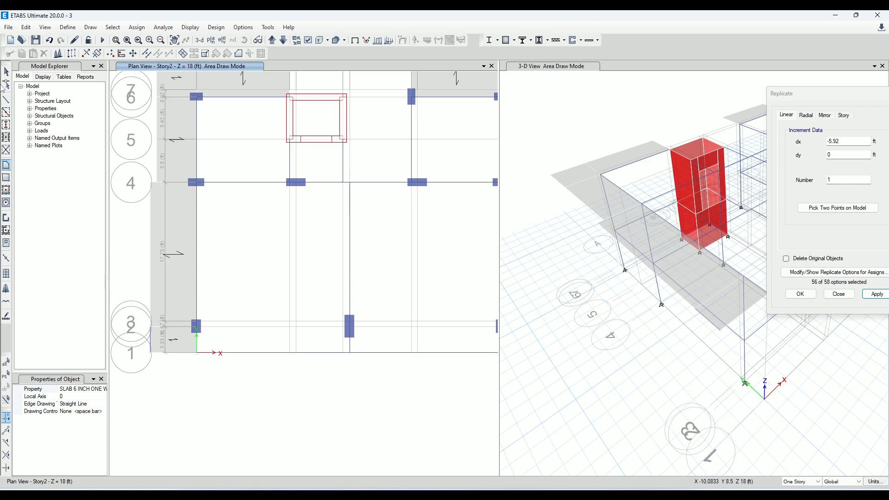
scroll(266, 378, "down", 5)
scroll(274, 367, "up", 5)
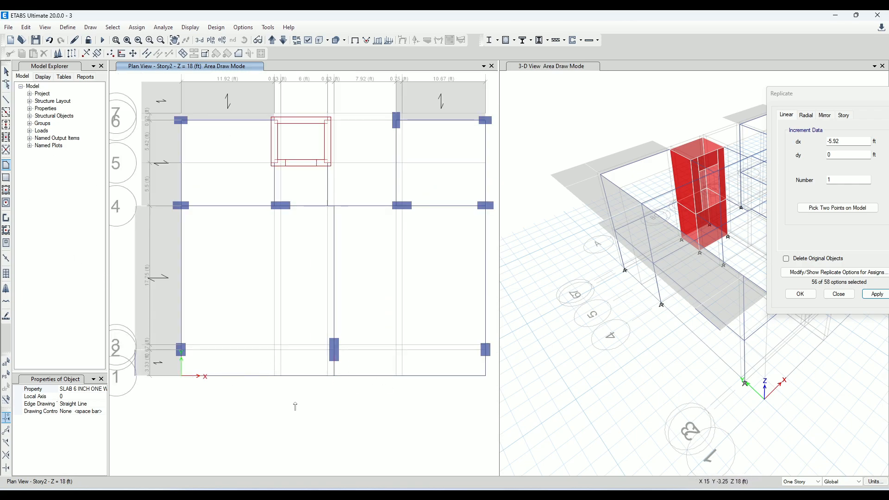
middle_click_drag(236, 402, 254, 343)
scroll(254, 343, "up", 5)
scroll(322, 395, "down", 5)
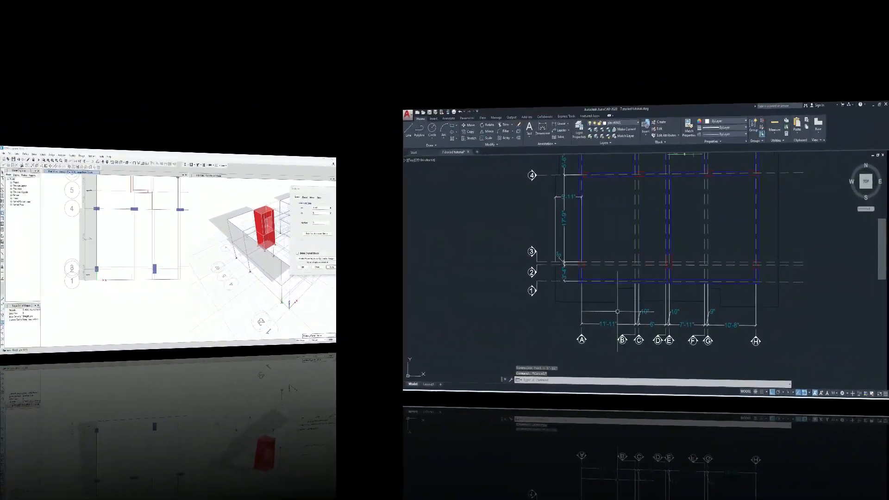
In AutoCAD, add a linear dimension for the slab overhang from grid 1 to the outer slab edge near grid A
key("Escape")
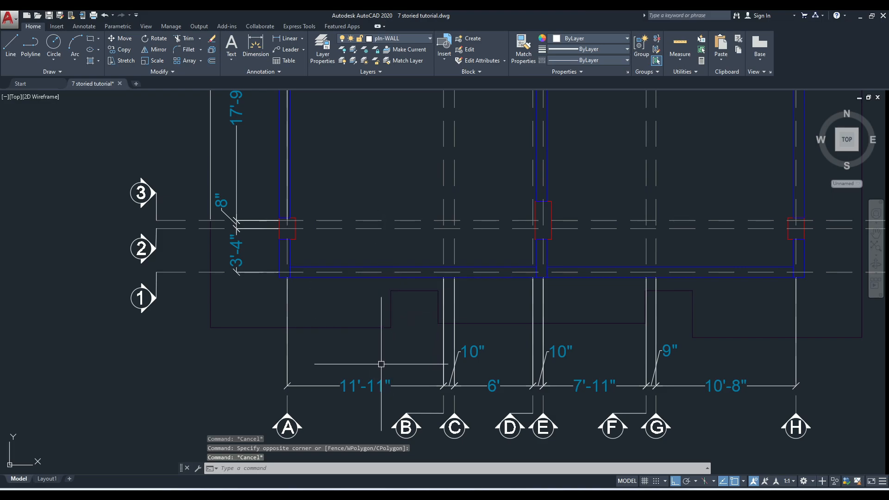
scroll(355, 296, "up", 2)
left_click(351, 287)
left_click(337, 263)
key("Escape")
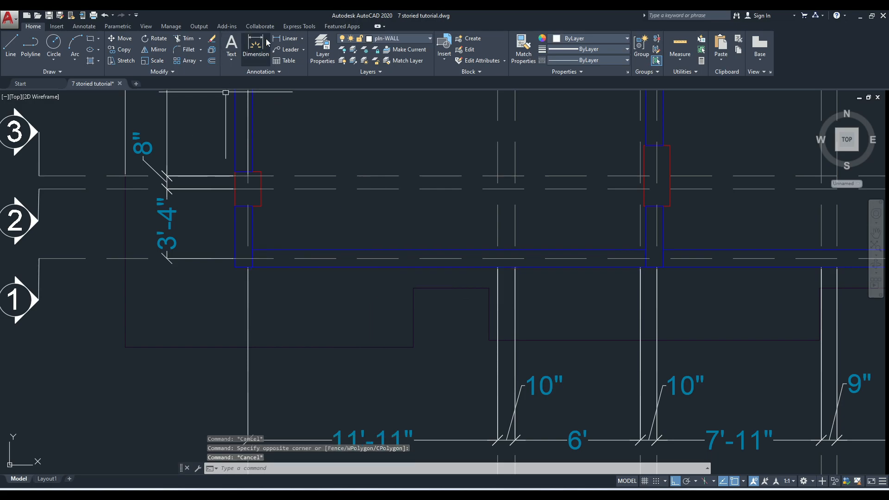
left_click(282, 38)
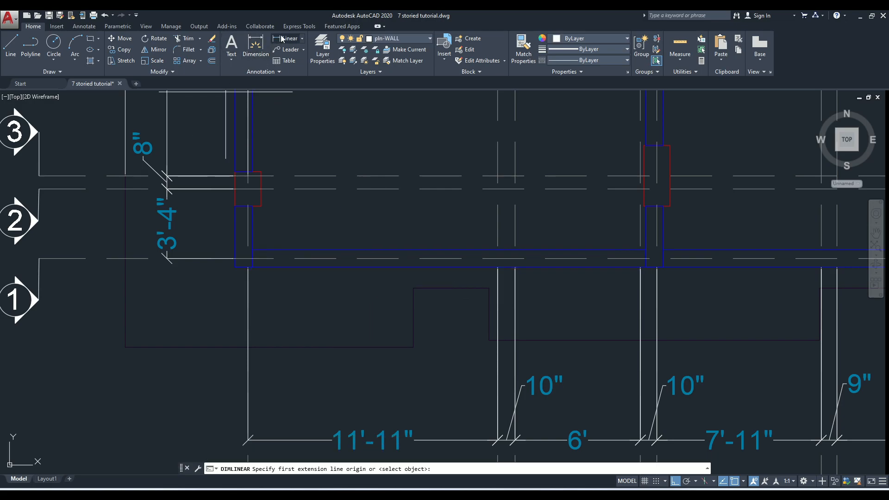
left_click(252, 250)
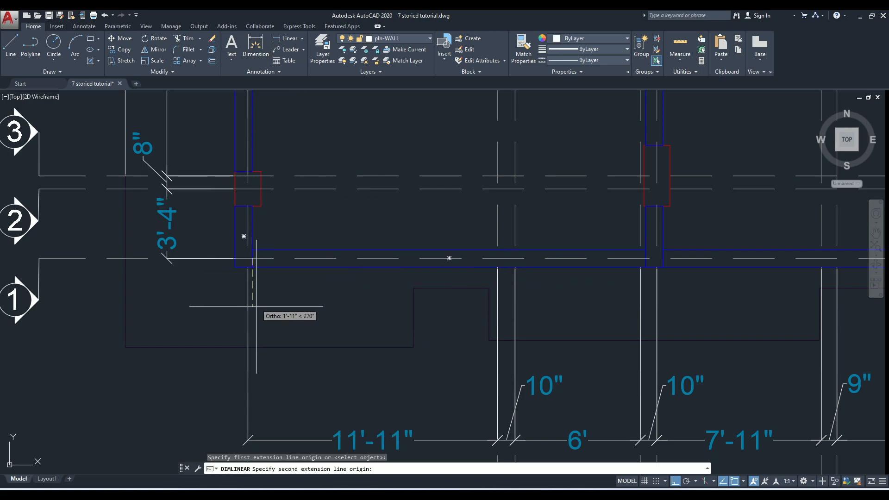
left_click(251, 349)
left_click(202, 315)
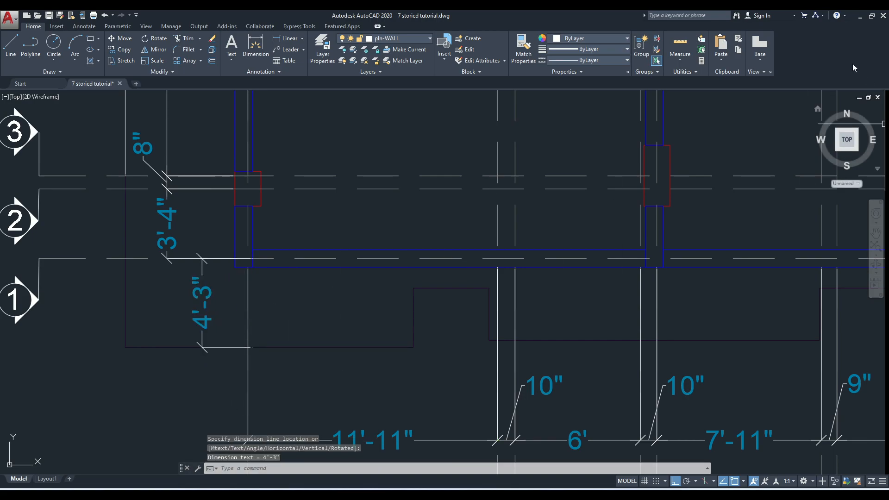
scroll(340, 278, "up", 3)
left_click(477, 274)
left_click(325, 215)
scroll(324, 236, "down", 2)
key("Escape")
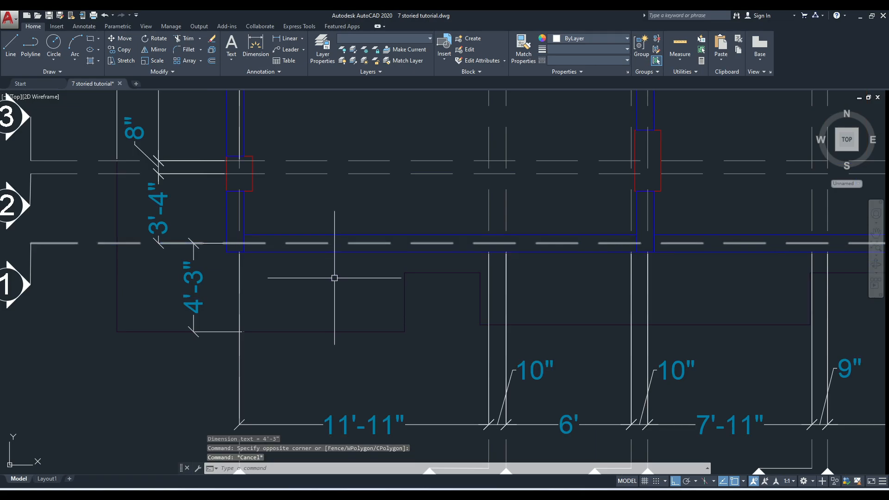
scroll(341, 375, "down", 2)
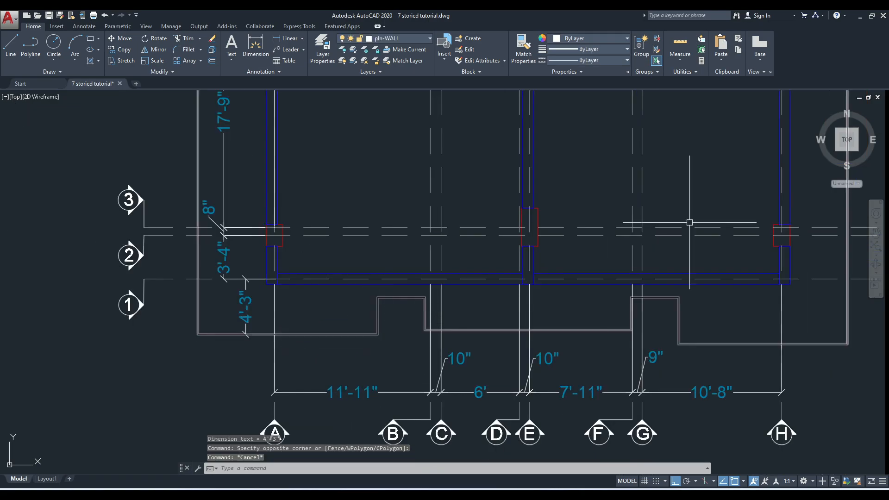
Switch back to ETABS and end the area drawing mode
left_click(862, 16)
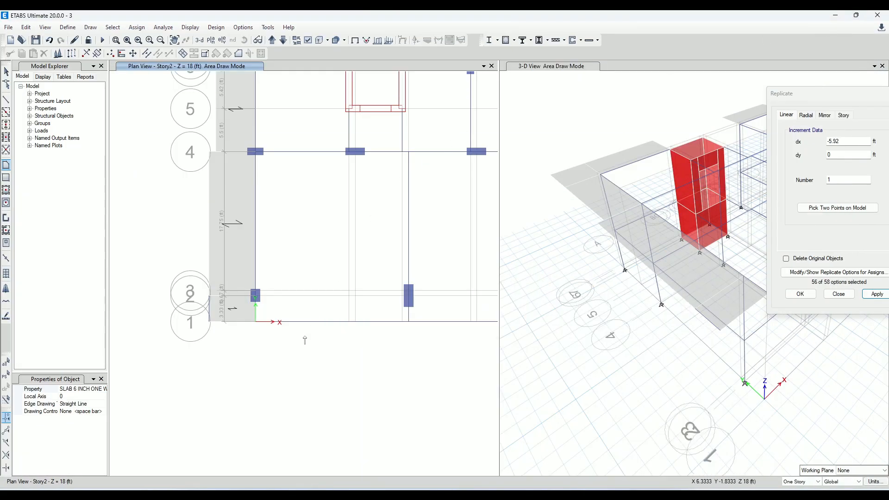
key("Escape")
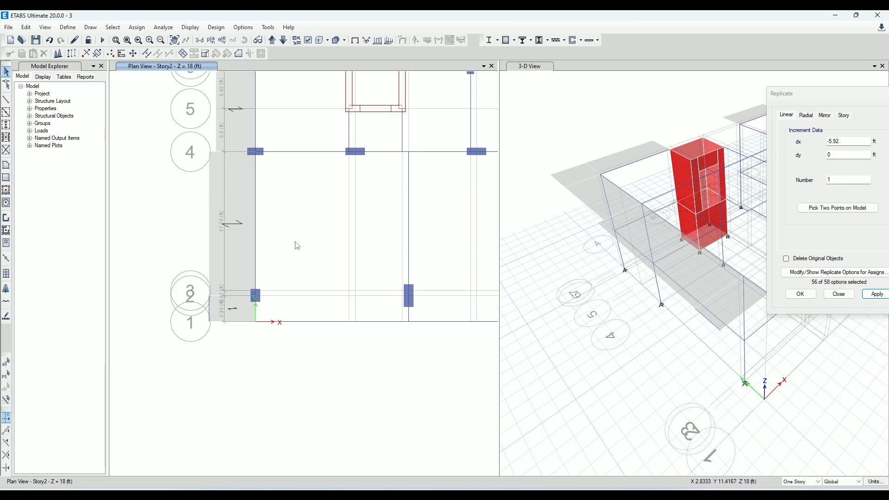
Replicate the two grid 1 beams by dx 0 and dy -4.25 ft to mark the outer slab edge
left_click(300, 323)
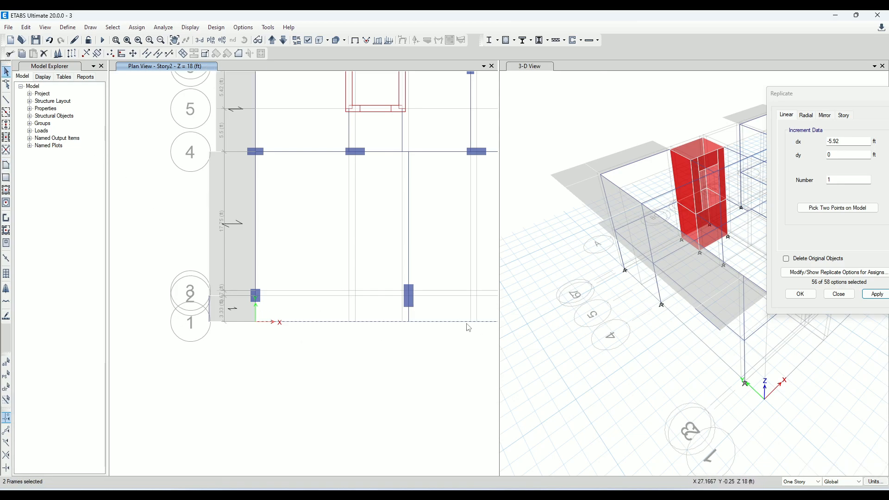
left_click(339, 323)
middle_click_drag(395, 338, 294, 341)
left_click(844, 141)
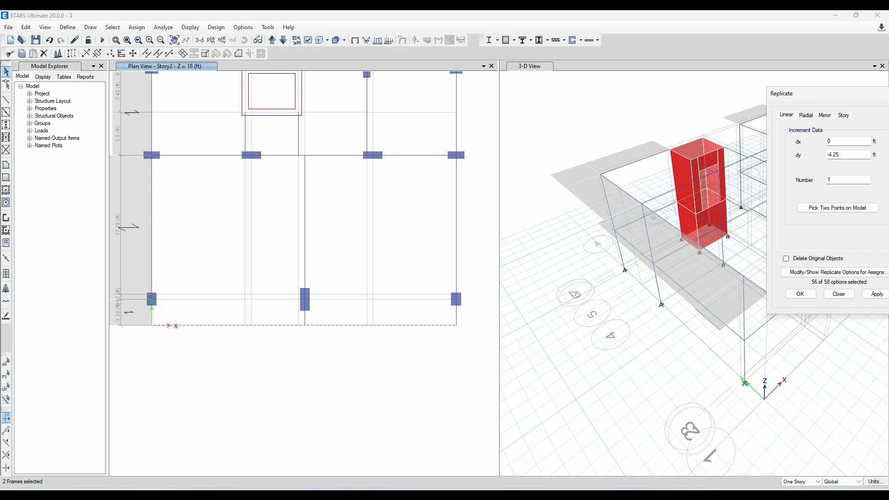
left_click(869, 297)
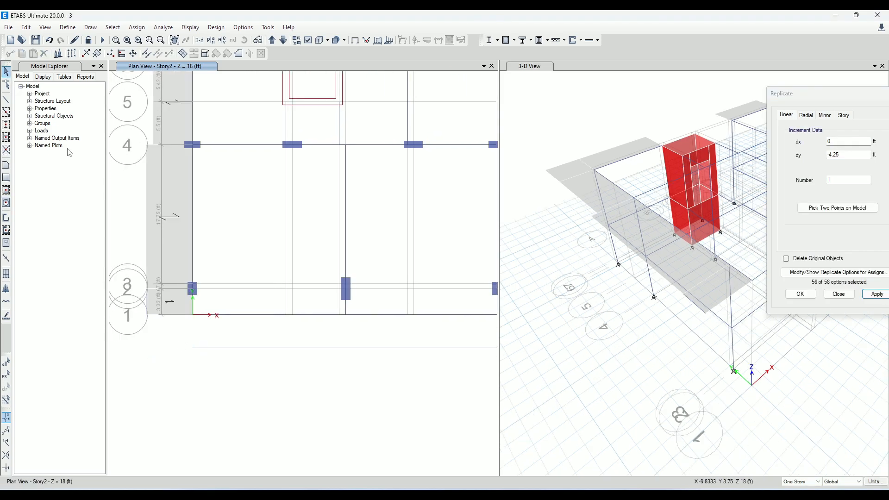
Draw a straight frame with property None from grid point A-1 to the end joint of the replicated edge frame
left_click(193, 305)
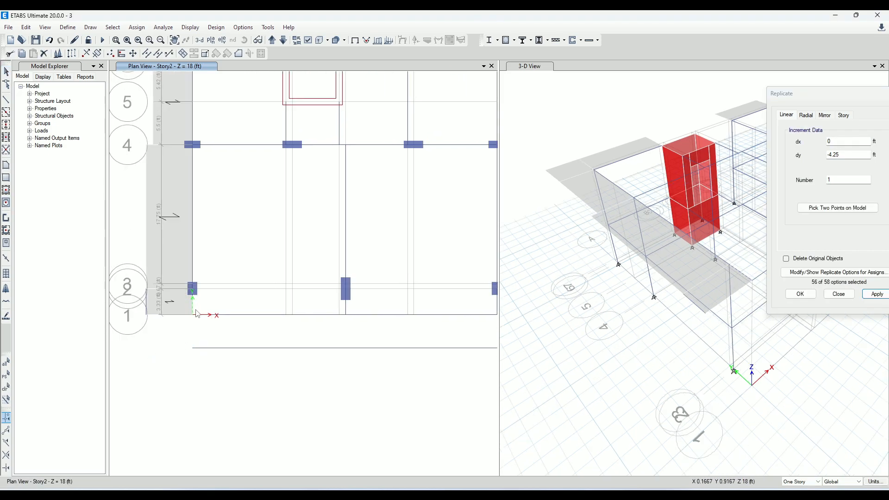
left_click(194, 309)
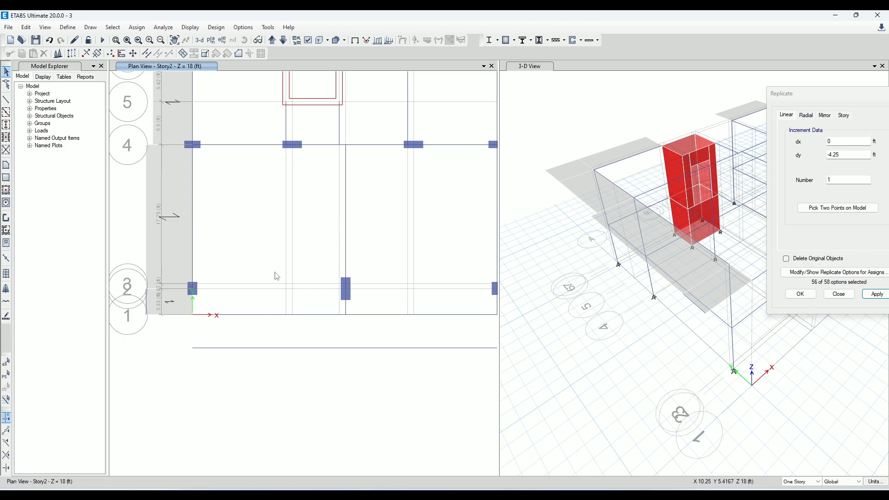
left_click(4, 102)
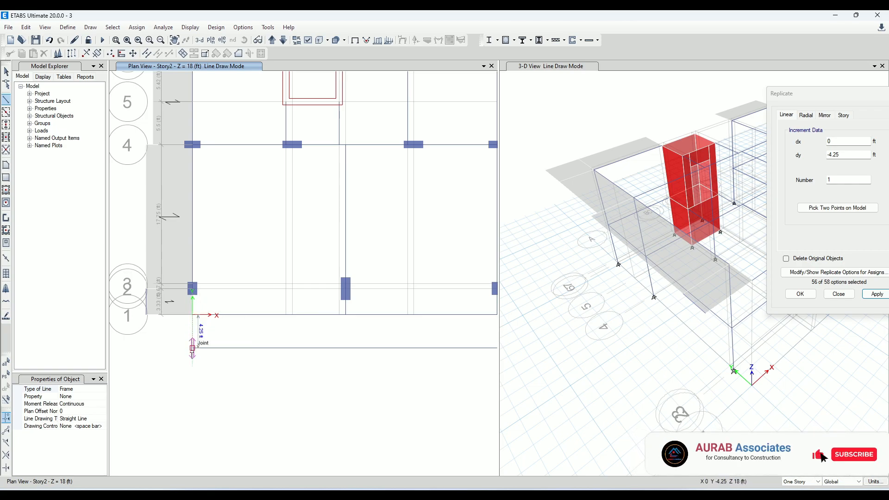
key("Escape")
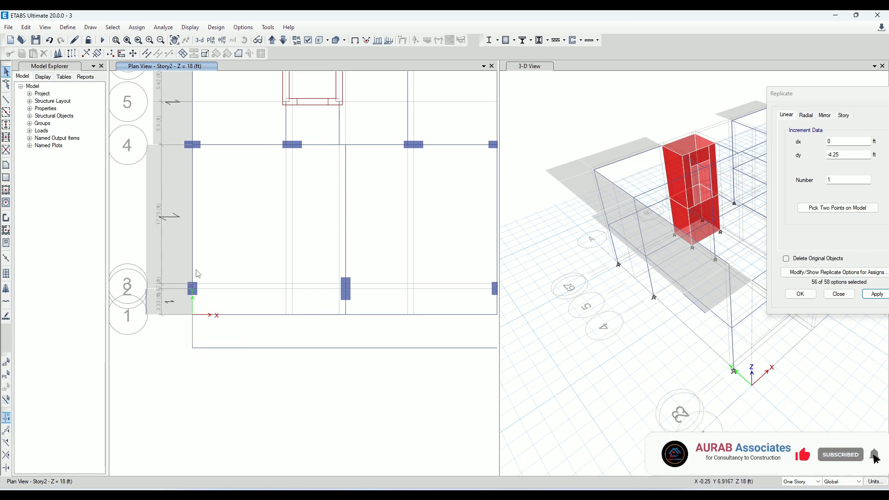
Replicate the short helper frame on grid A beyond grid 1 by dx -5.92 ft and dy 0
left_click(193, 328)
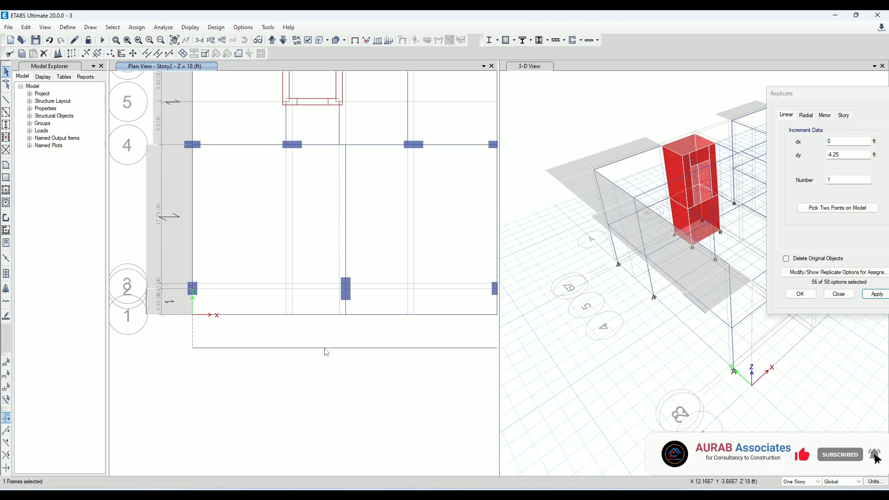
double_click(848, 155)
type("0")
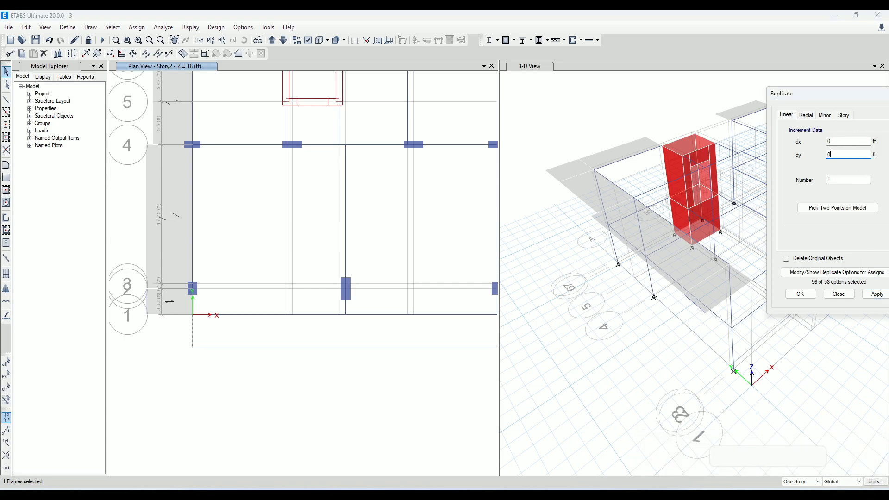
double_click(858, 142)
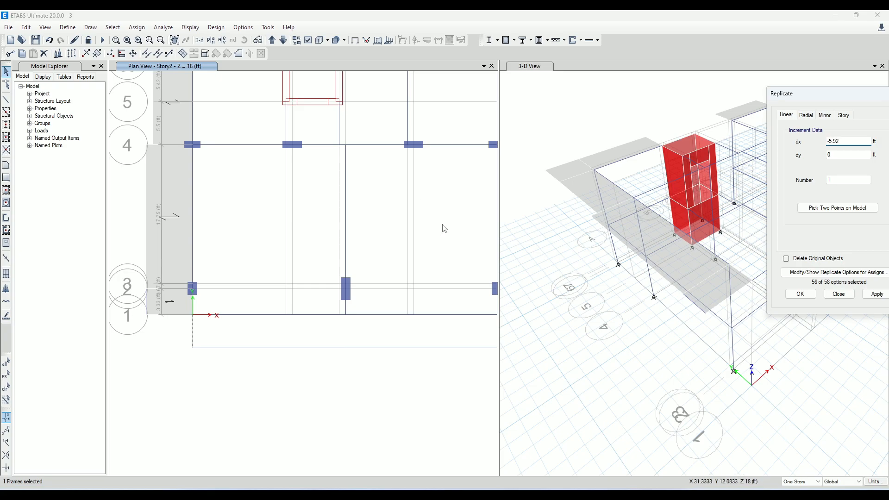
left_click(878, 295)
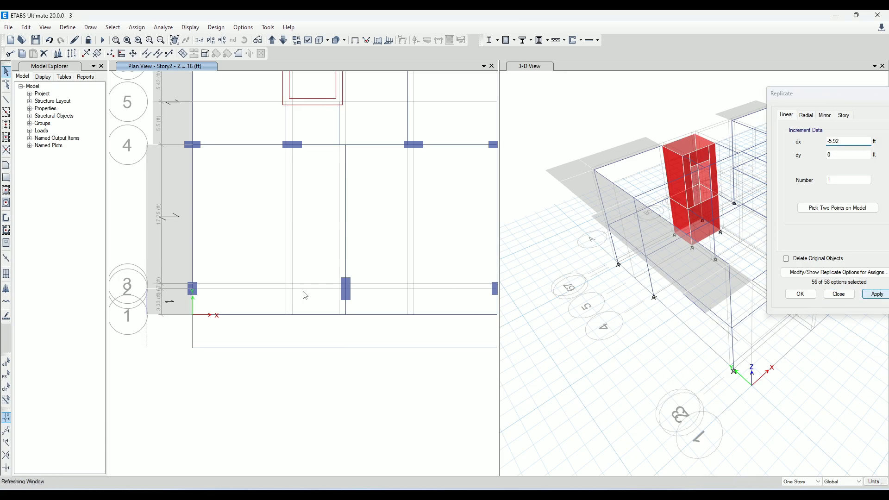
Draw a SLAB 6 INCH ONE WAY floor with local axis 0 at the corner overhang, between the two short helper frames beyond grid 1
left_click(6, 167)
left_click(146, 315)
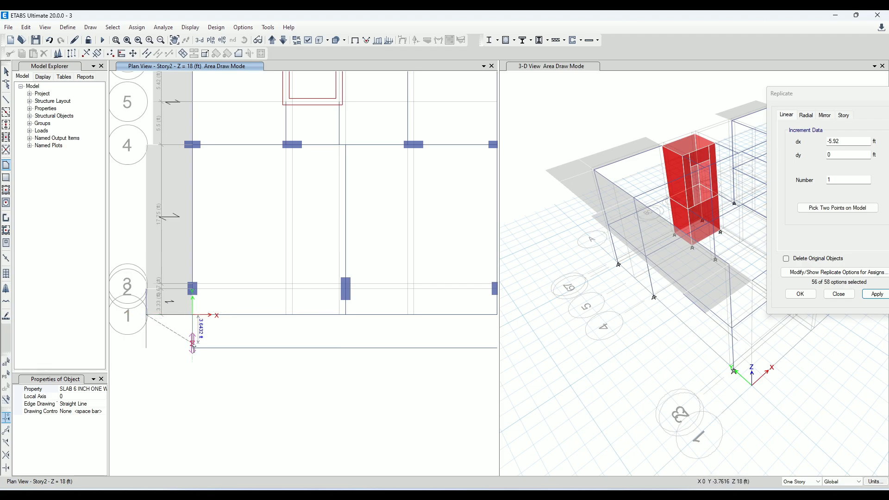
left_click(147, 348)
key("Return")
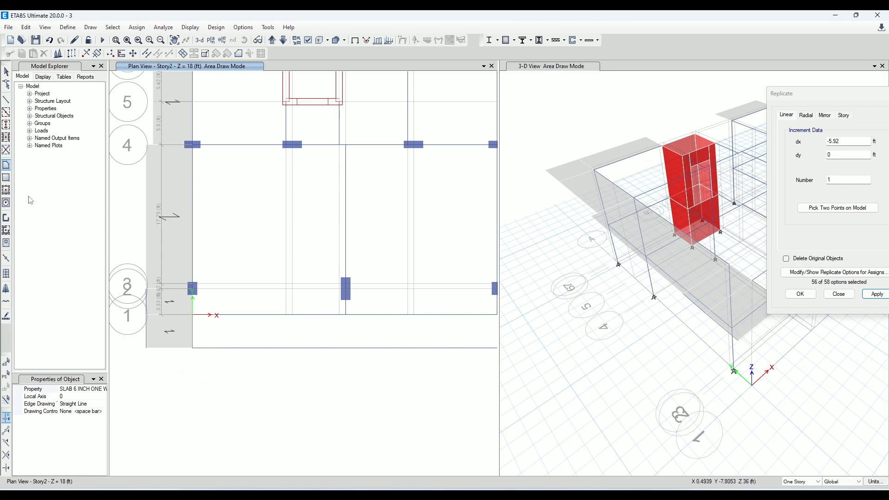
left_click(6, 72)
Delete the short helper frame on grid A between grid 1 and the outer slab edge
left_click(192, 323)
left_click(193, 331)
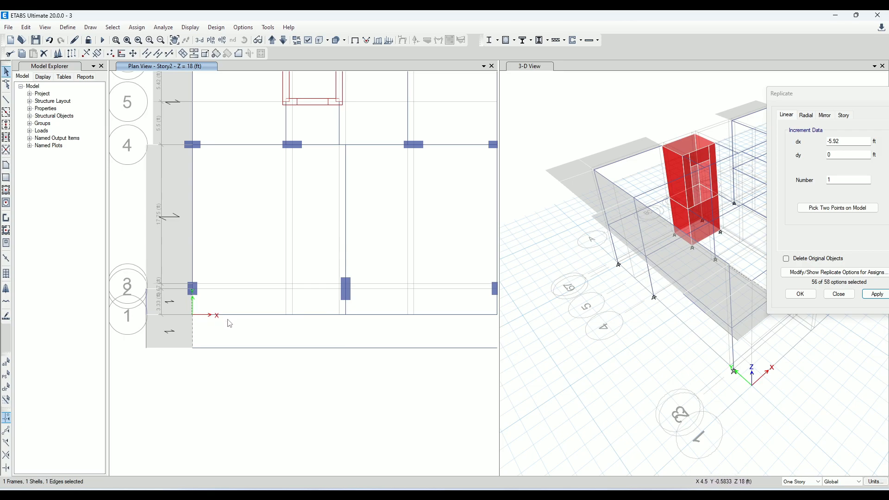
key("Escape")
left_click(194, 330)
left_click(50, 41)
Inspect the assignments of the slab bordering grid A between grids 2 and 1
scroll(188, 321, "up", 3)
left_click(201, 278)
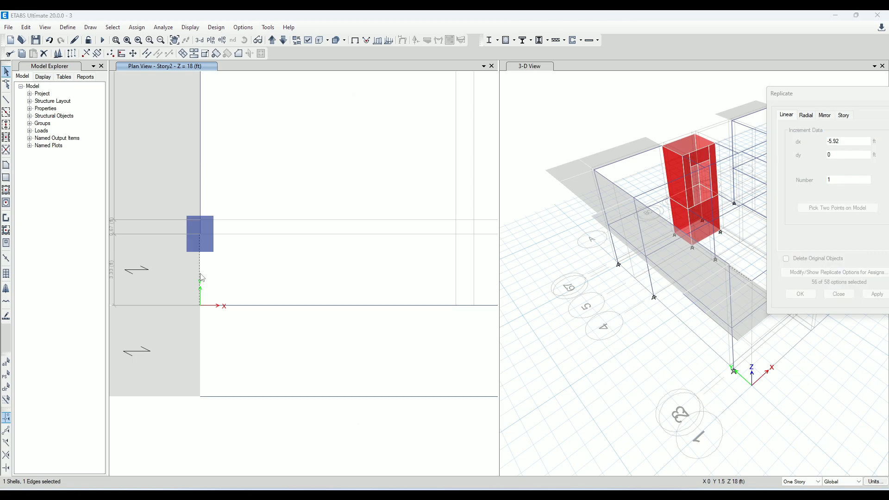
right_click(201, 278)
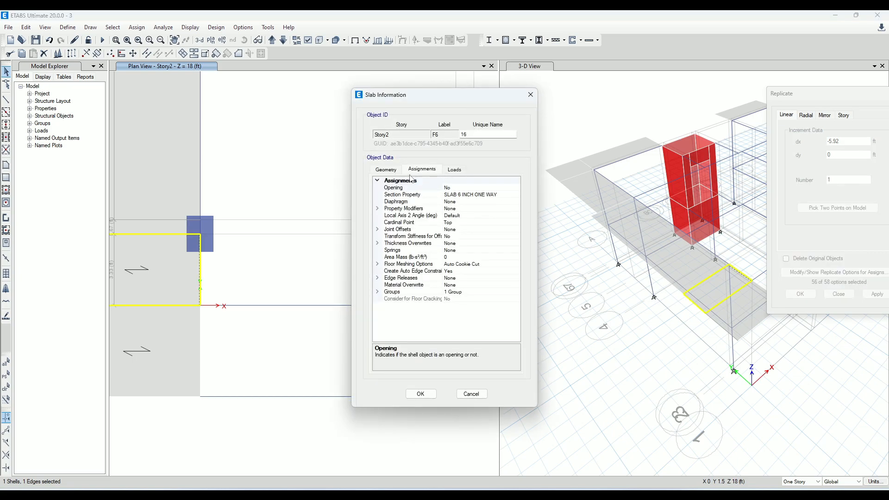
key("Escape")
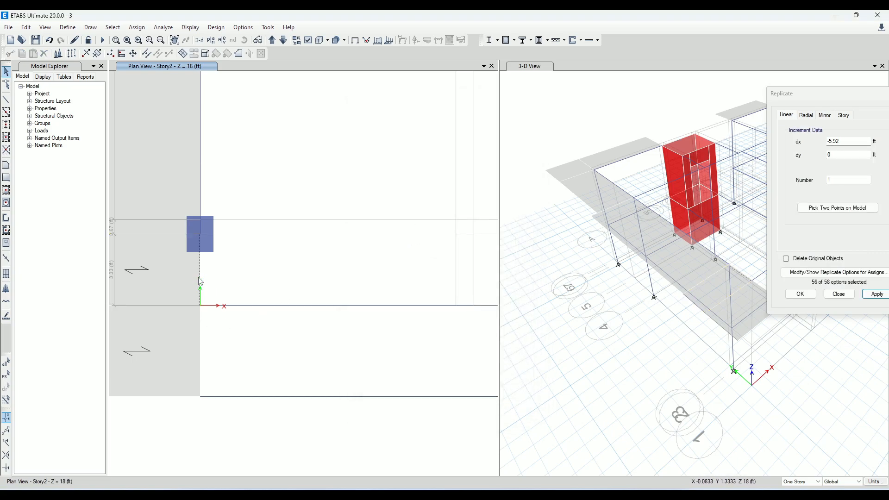
scroll(200, 281, "down", 5)
scroll(234, 301, "up", 3)
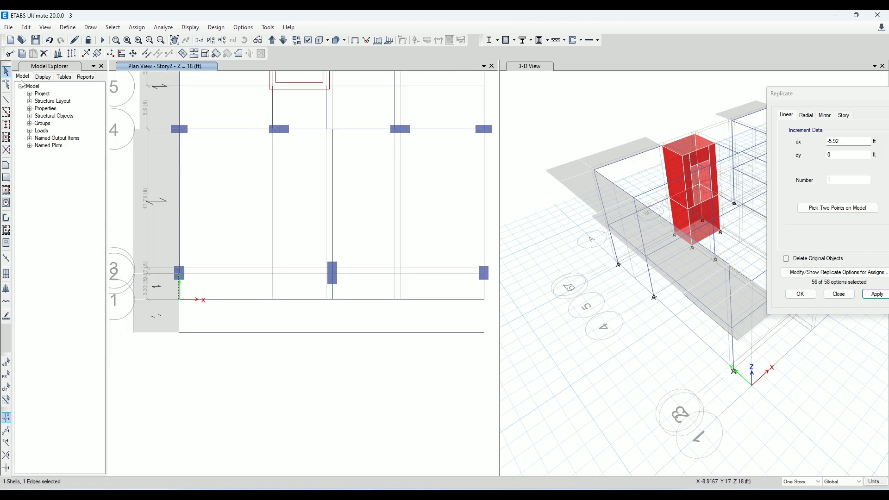
Draw a B 12X21 frame on grid A from grid 2 to grid 1, and end the line drawing mode
left_click(6, 99)
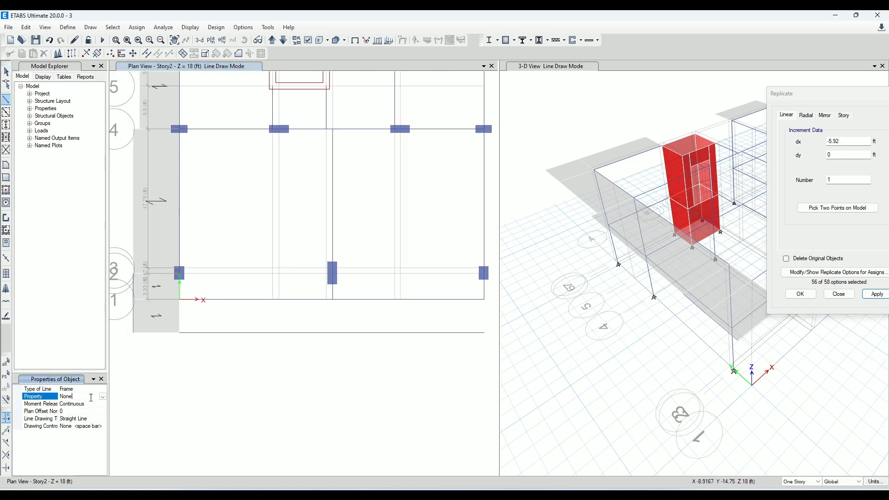
left_click(103, 396)
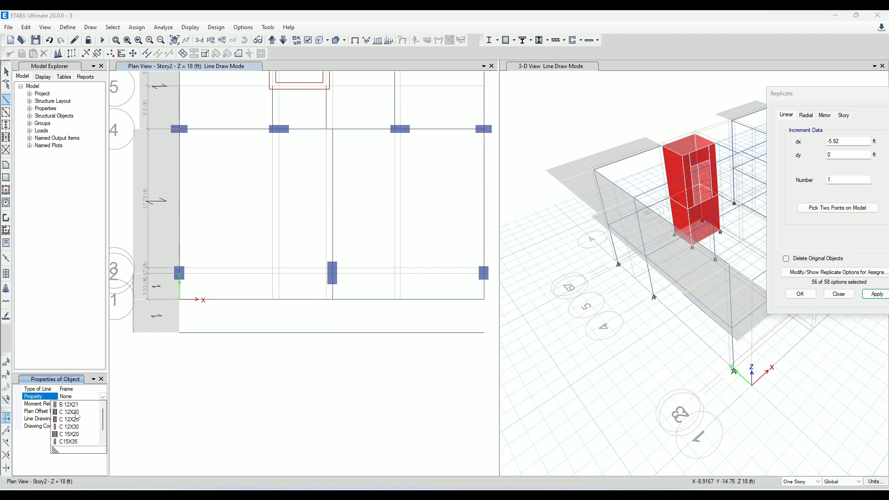
left_click(69, 405)
scroll(176, 274, "up", 5)
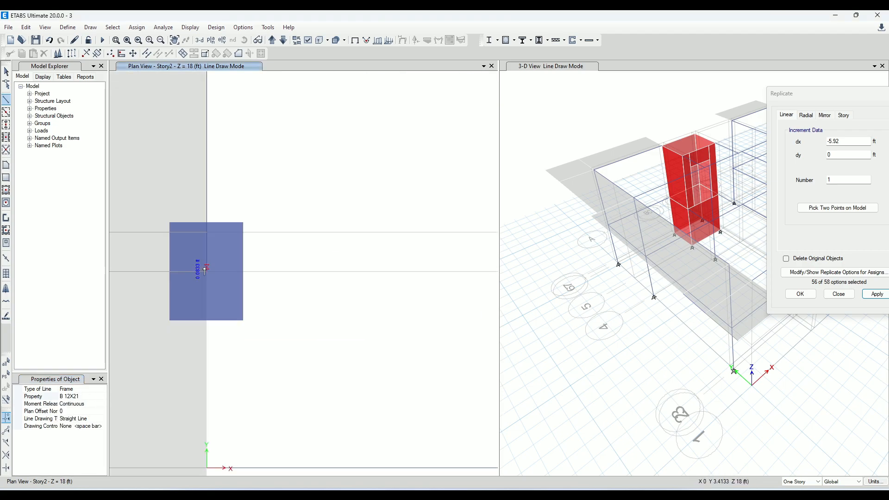
scroll(206, 275, "down", 3)
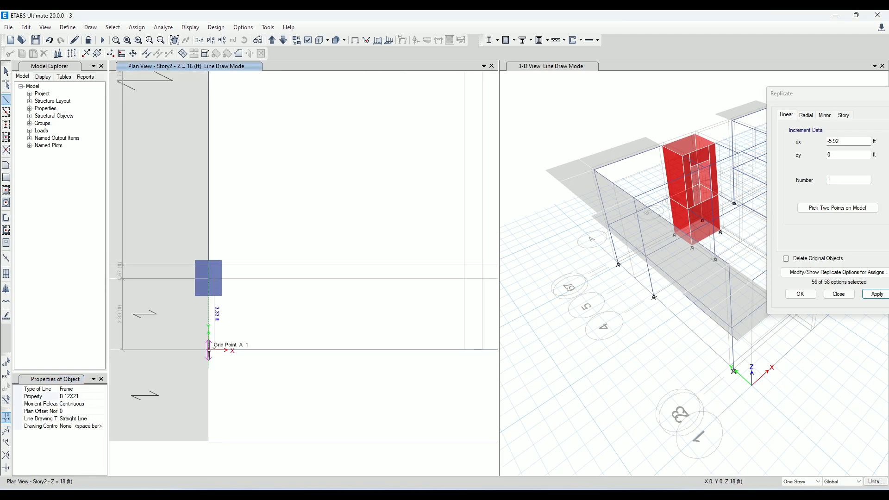
scroll(267, 388, "down", 2)
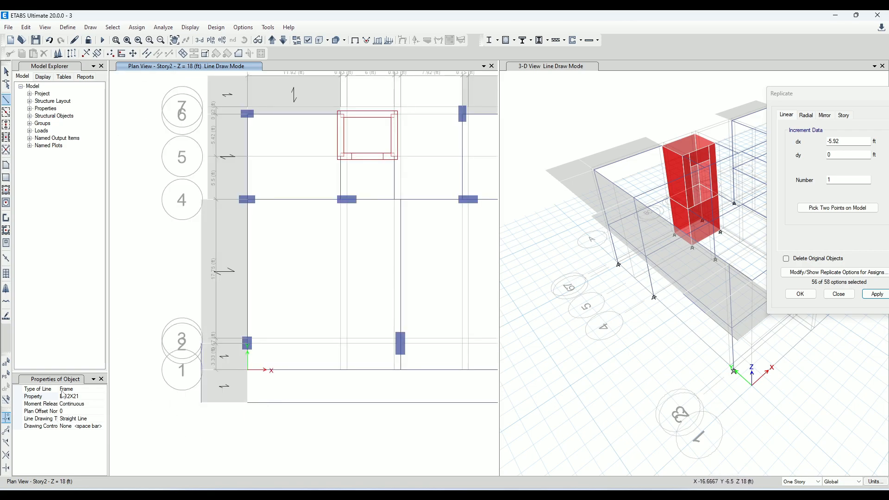
left_click(6, 73)
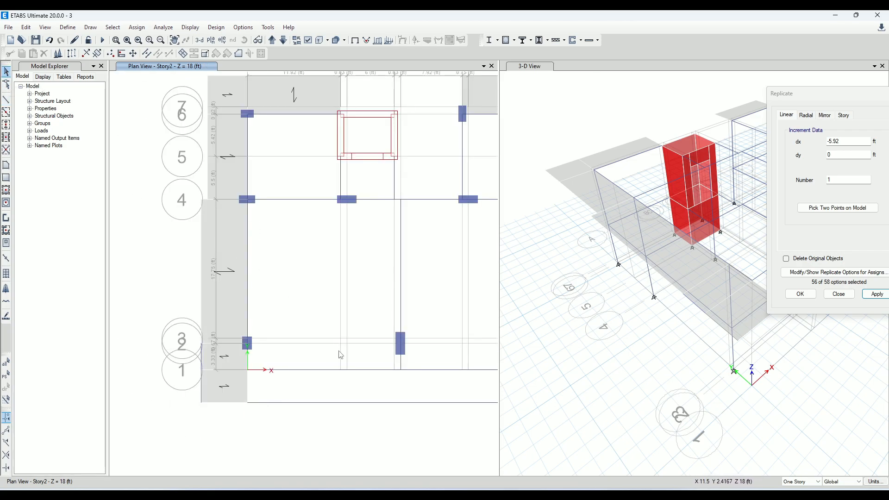
Delete the two helper frames along the outer slab edge, from grid 2 to the overhang corner
middle_click_drag(341, 357, 278, 328)
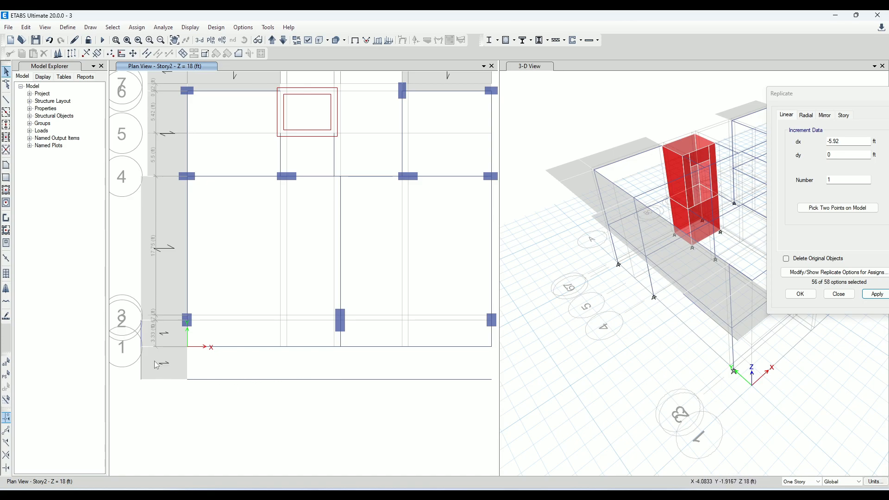
left_click(142, 348)
left_click(144, 340)
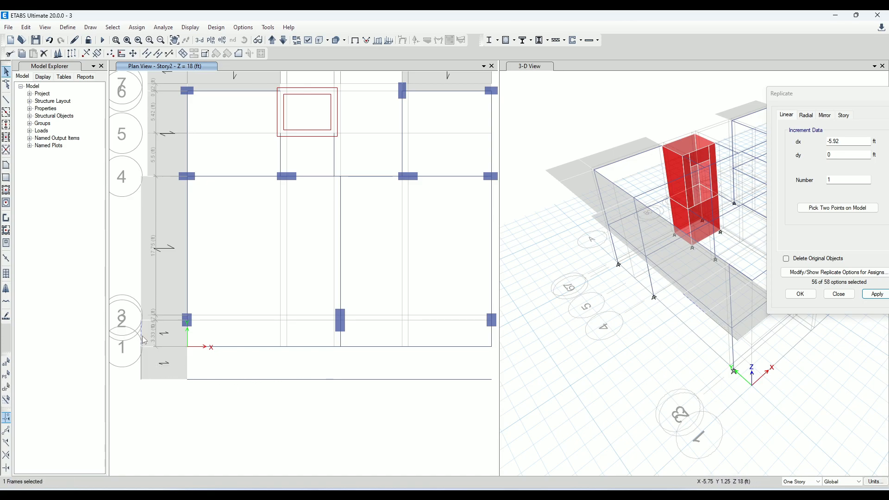
left_click(27, 27)
left_click(47, 99)
Merge the two small cantilever slabs beside grid A, from grid 2 to the outer corner, into one shell
left_click(153, 341)
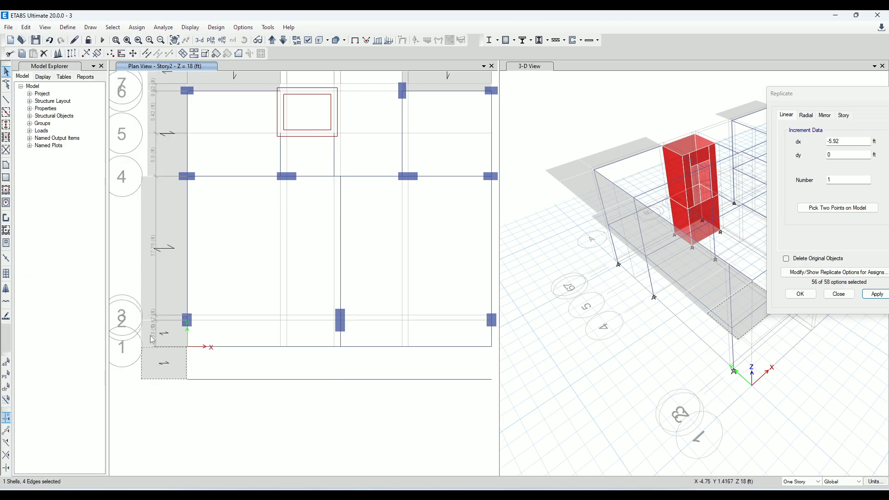
left_click(199, 54)
left_click(605, 388)
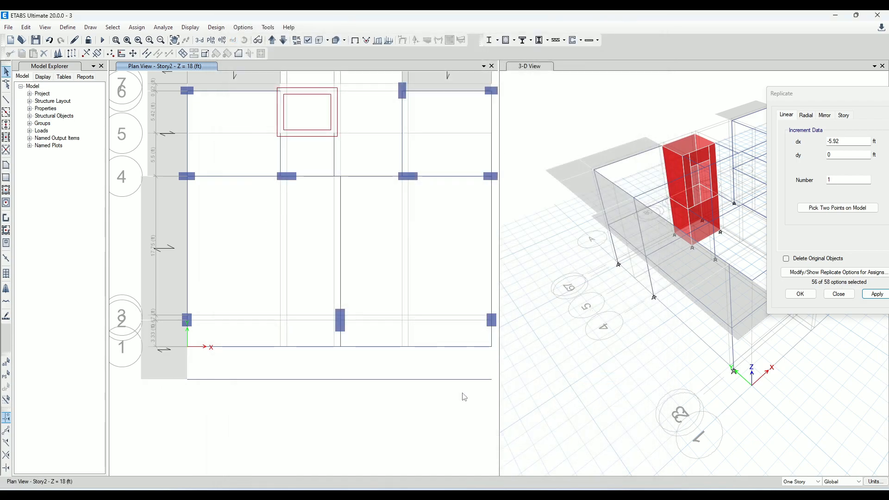
Draw a SLAB 6 INCH ONE WAY floor with local axis 0 between grids 2 and 1, from grid A to grid E
left_click(6, 164)
scroll(208, 345, "up", 3)
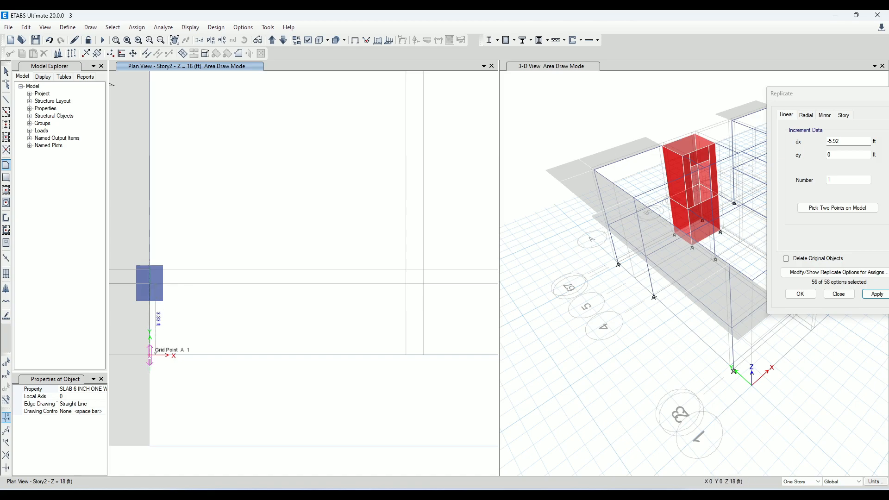
scroll(186, 351, "down", 3)
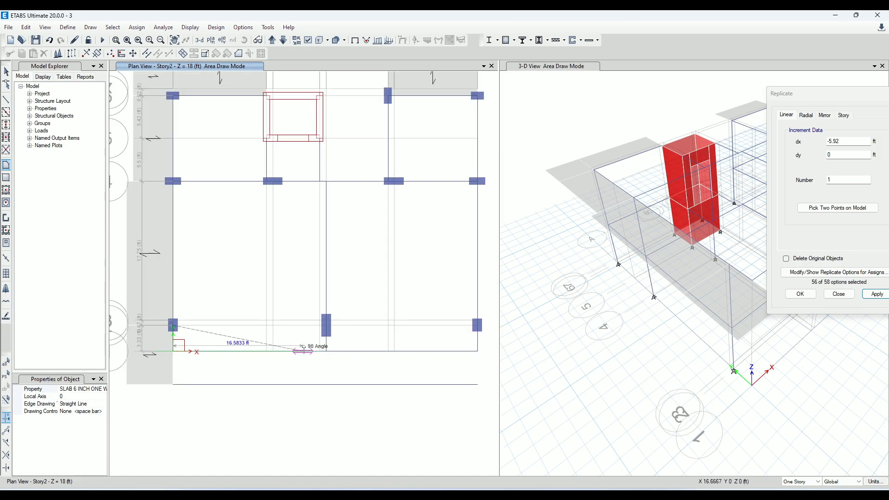
scroll(314, 350, "up", 3)
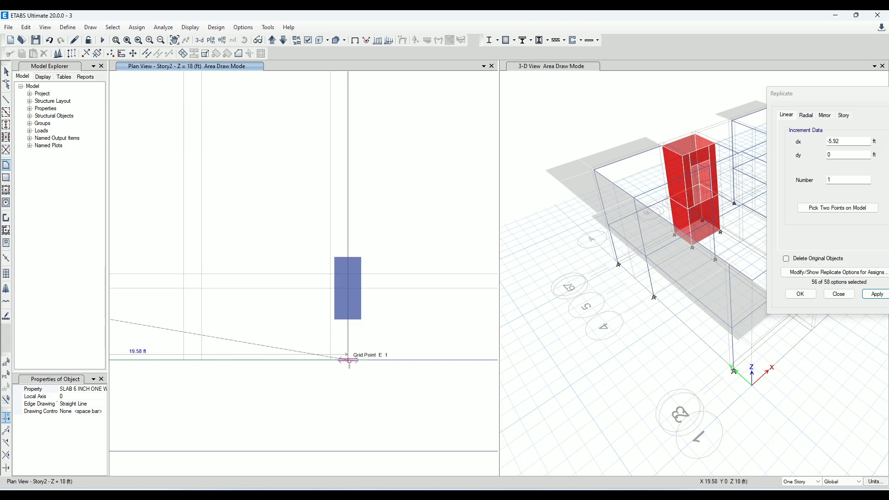
left_click(348, 361)
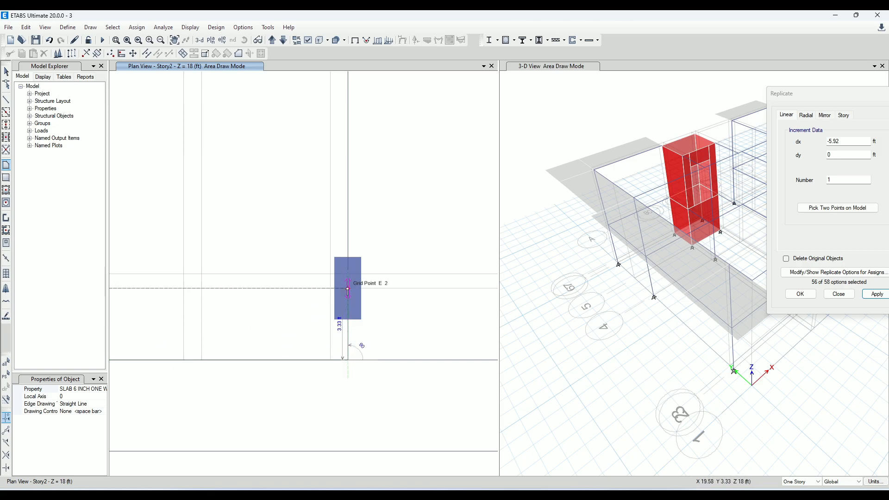
left_click(348, 289)
key("Return")
Draw a SLAB 6 INCH ONE WAY cantilever floor outside grid 1, from grid A to grid H, extending 4.25 ft to the outer helper frame
scroll(418, 332, "down", 3)
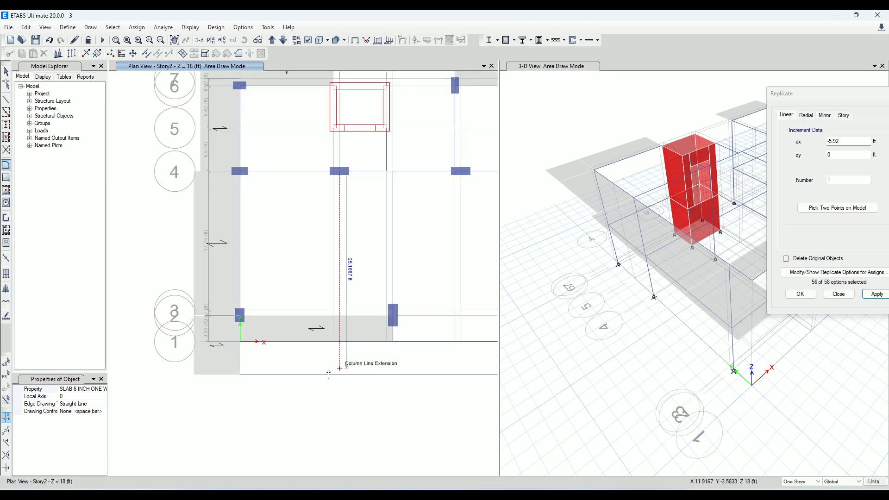
scroll(236, 347, "up", 3)
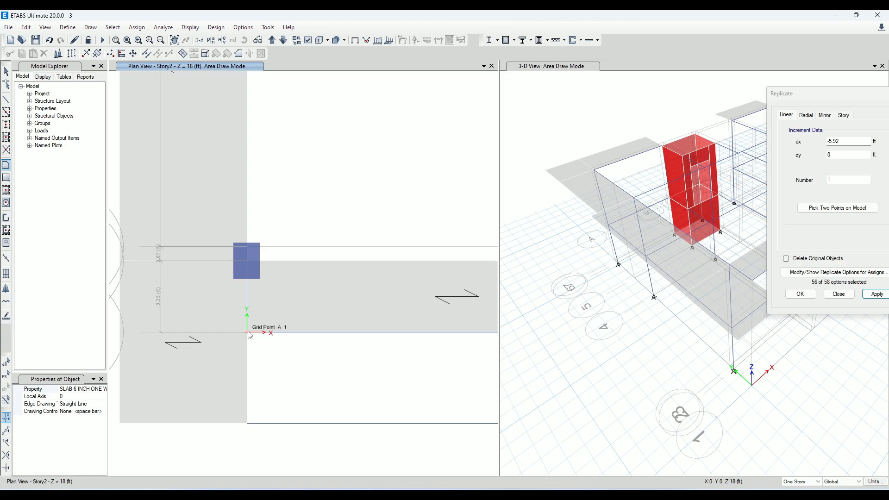
scroll(248, 418, "down", 3)
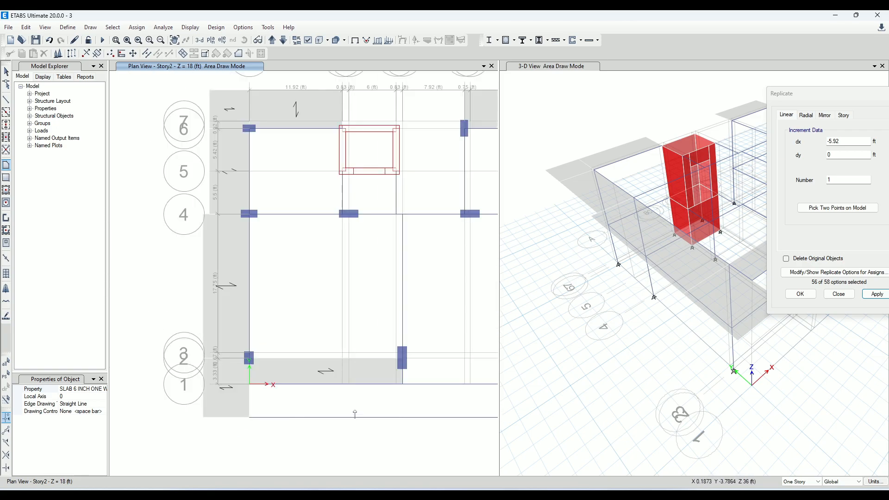
scroll(400, 407, "up", 3)
scroll(331, 388, "down", 3)
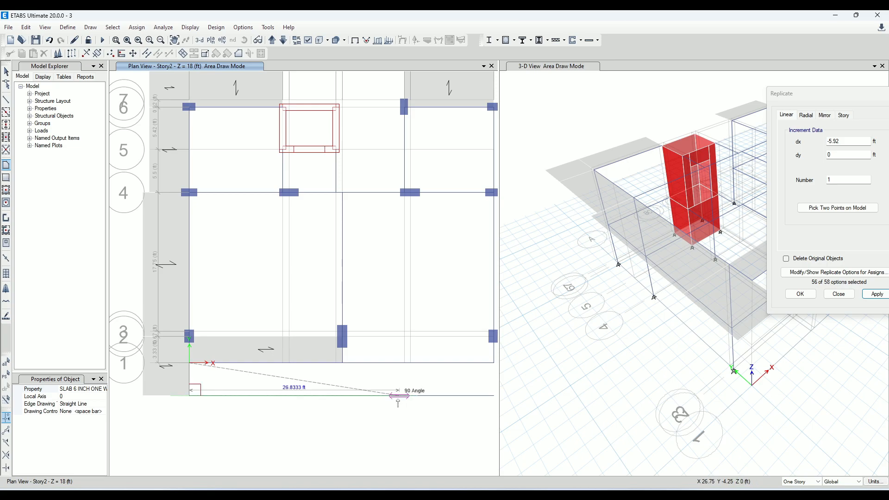
scroll(399, 405, "up", 3)
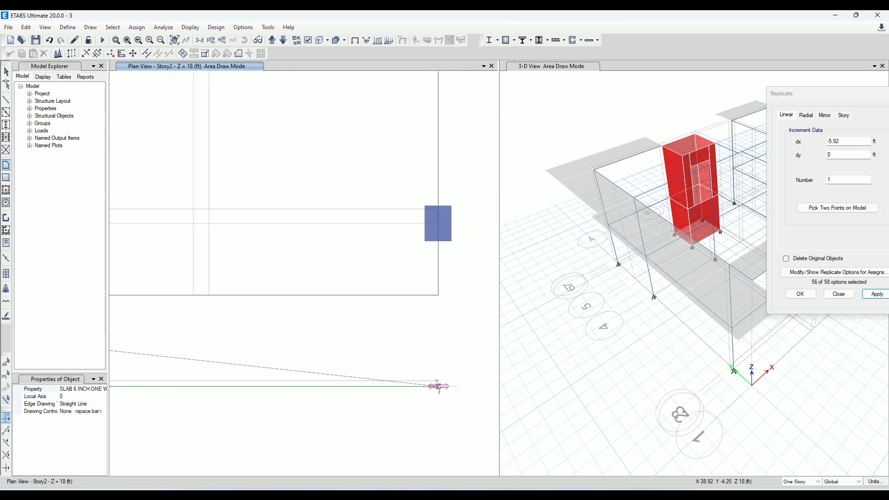
left_click(438, 386)
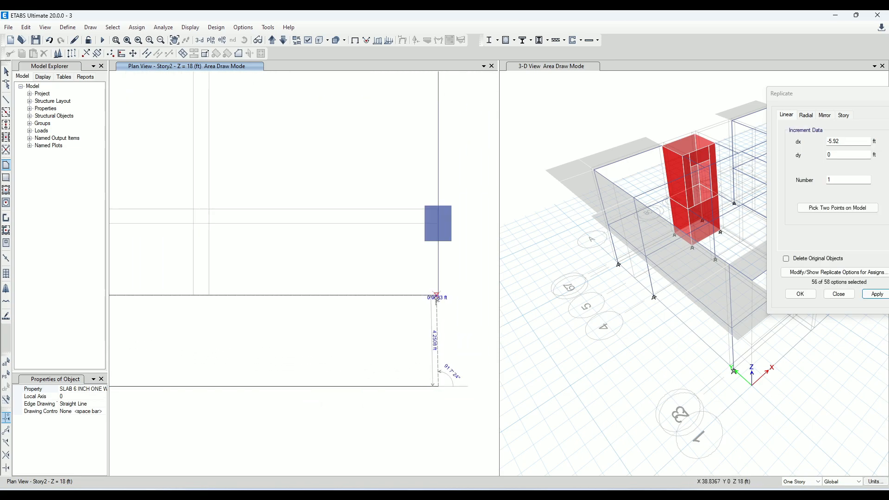
left_click(439, 291)
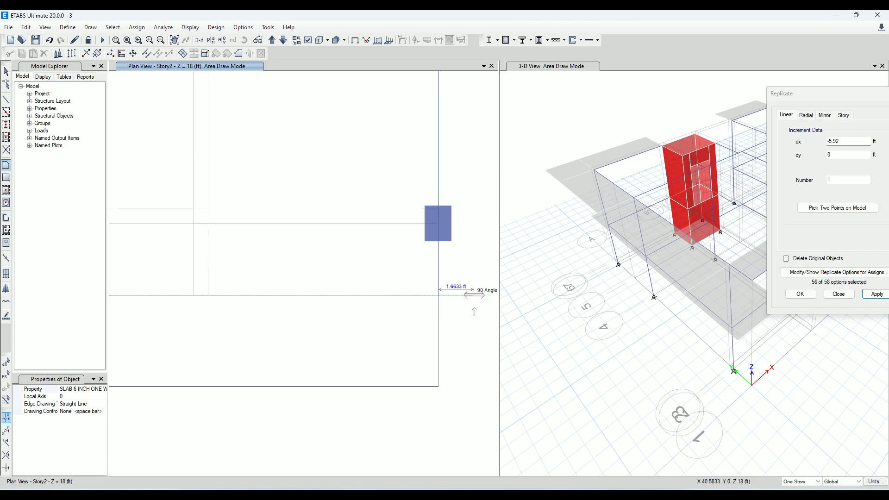
key("Return")
Draw a SLAB 6 INCH ONE WAY floor with local axis 0 between grids 2 and 1, from grid E to grid H
scroll(486, 351, "down", 3)
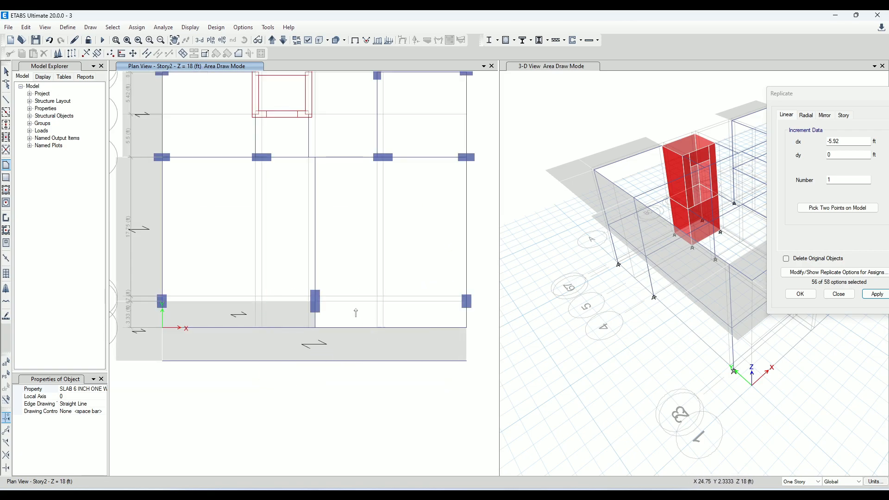
scroll(354, 308, "up", 3)
left_click(257, 292)
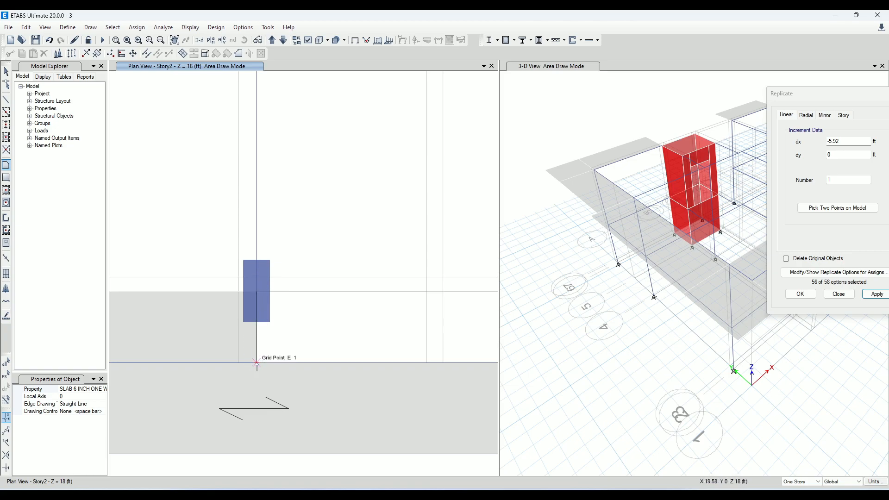
left_click(257, 364)
scroll(264, 364, "down", 3)
scroll(393, 364, "up", 3)
left_click(449, 365)
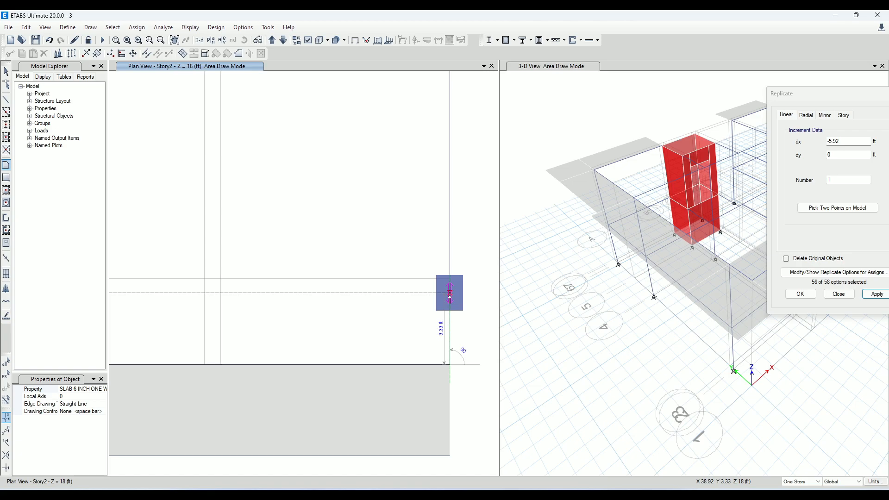
left_click(450, 295)
key("Return")
End the floor drawing mode and delete the helper frame along the outer slab edge, from grid A to grid H
scroll(299, 300, "down", 5)
middle_click_drag(282, 348, 395, 350)
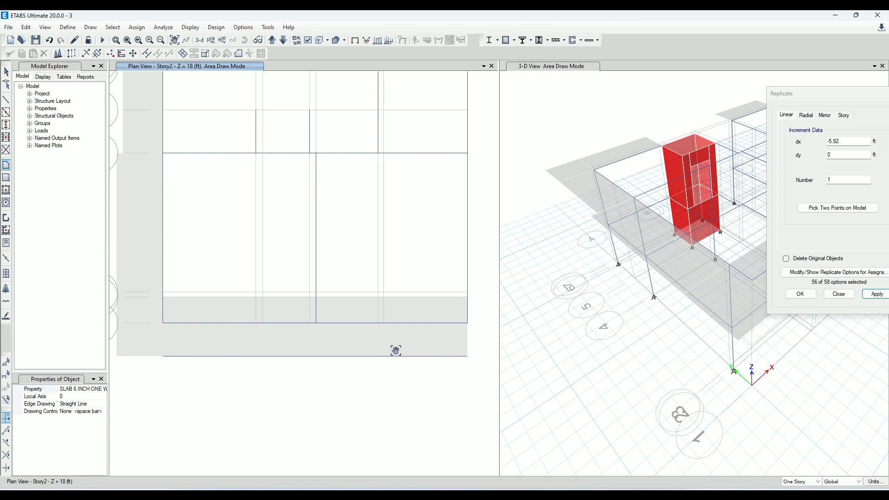
left_click(6, 72)
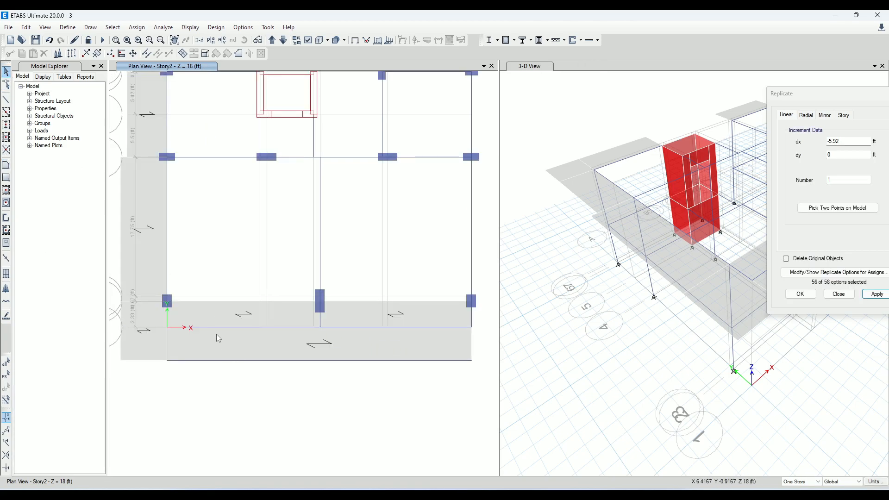
left_click(231, 363)
key("Delete")
Set the Local Axis 2 Angle to 90 degrees for both slabs between grids 2 and 1, from A to E and E to H
right_click(253, 319)
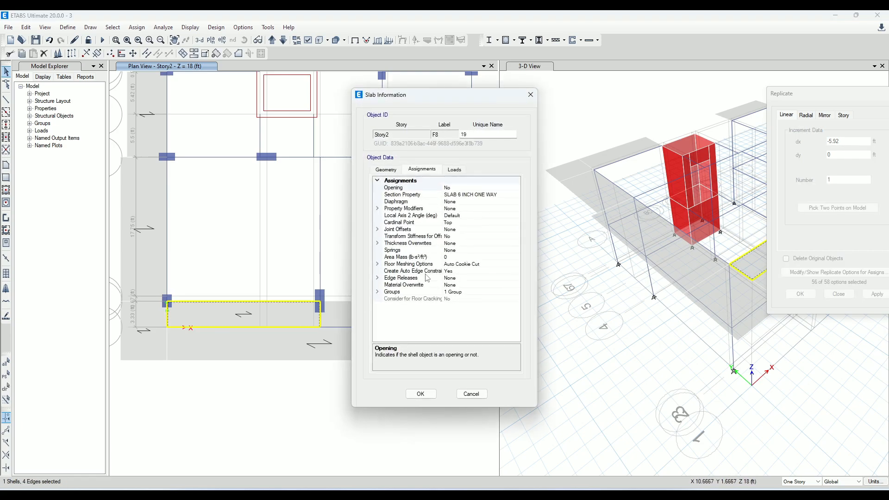
type("90 deg from")
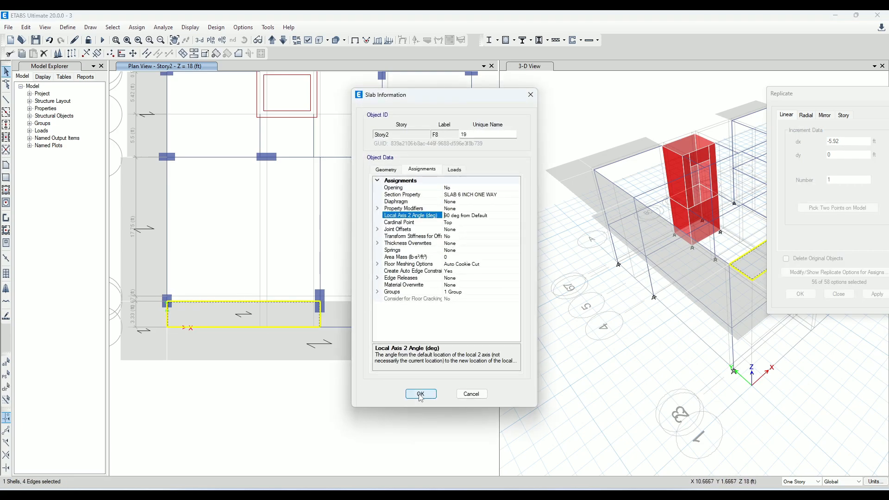
left_click(420, 394)
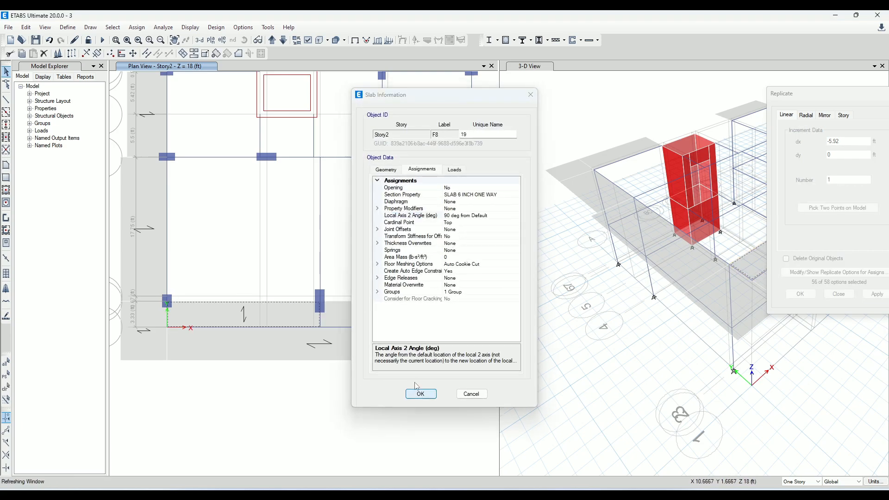
right_click(418, 310)
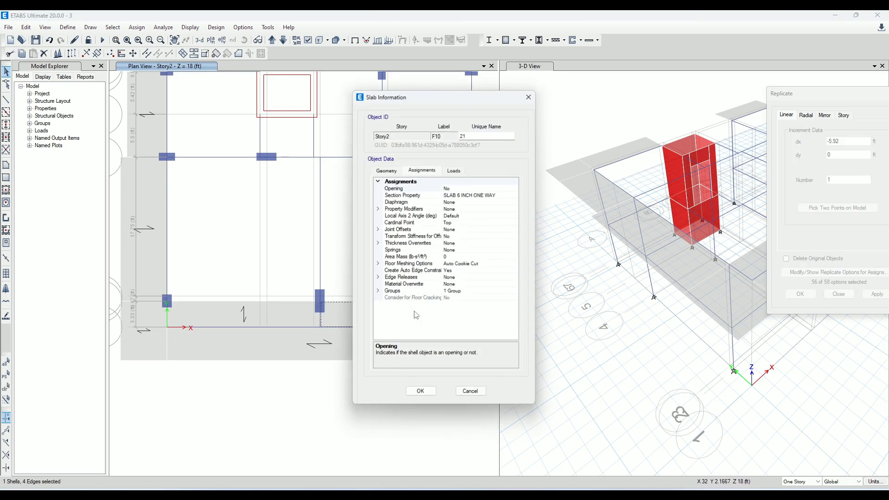
left_click(484, 224)
left_click(486, 217)
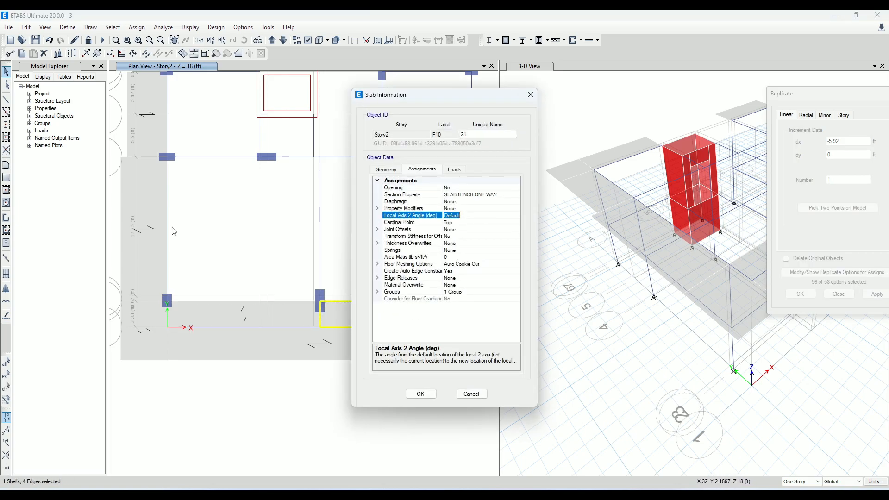
left_click(420, 394)
Set the Local Axis 2 Angle to 90 degrees for the long cantilever slab outside grid 1
right_click(359, 347)
left_click_drag(484, 215, 192, 174)
type("90")
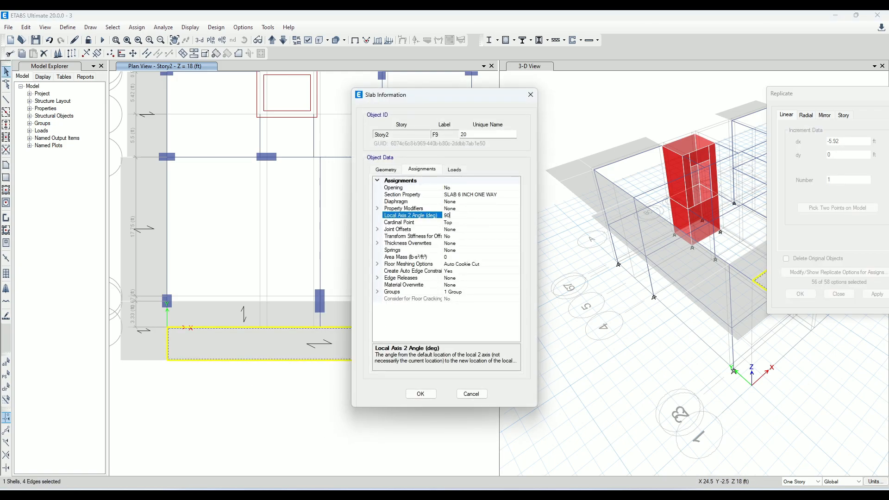
left_click(423, 394)
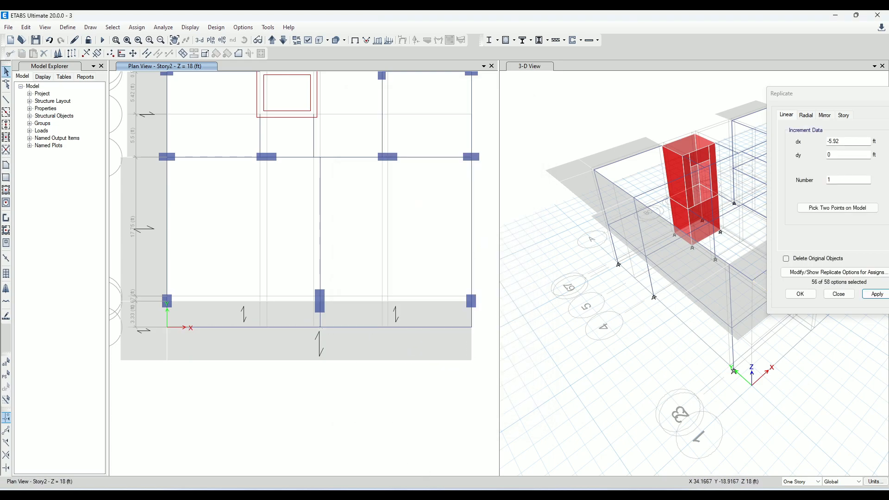
Switch to AutoCAD and dimension the vertical distance from the beam's outer edge on grid 1 to the overhang notch between grids A and B
left_click(632, 495)
key("Escape")
key("Escape")
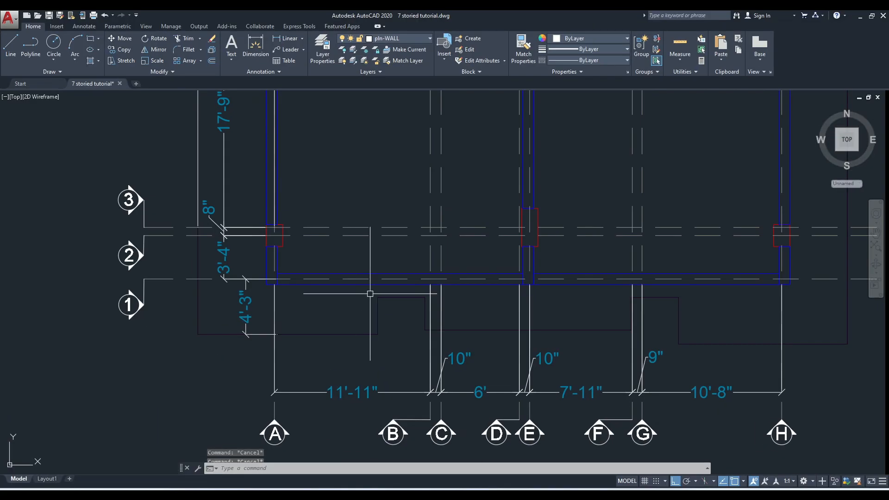
scroll(390, 278, "up", 4)
left_click(286, 40)
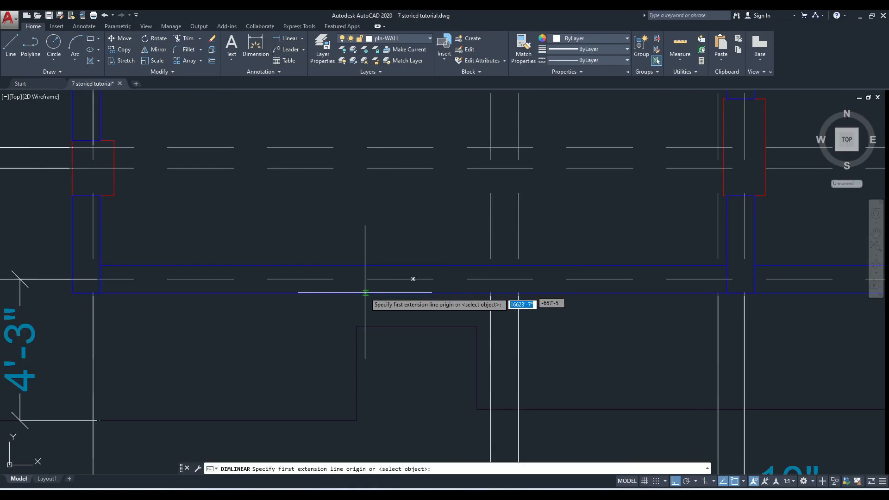
left_click(357, 327)
left_click(357, 292)
left_click(326, 300)
scroll(326, 300, "down", 3)
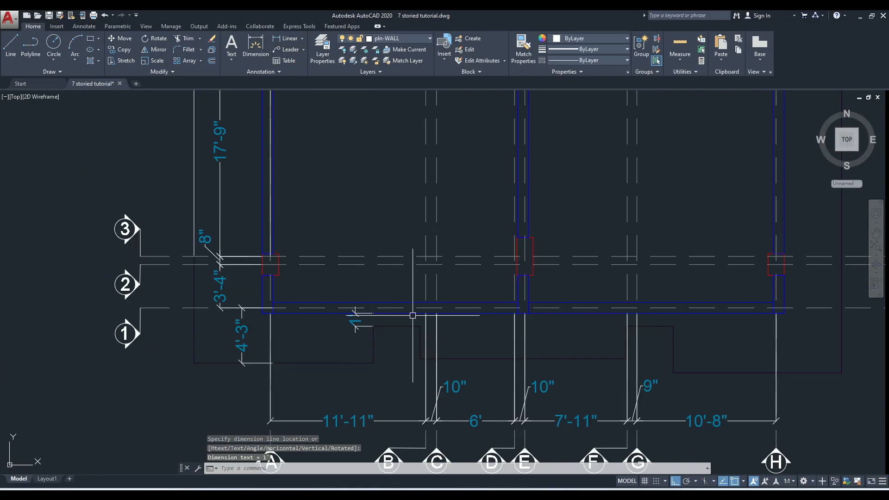
Add a horizontal linear dimension from grid A to the near side of the overhang notch
scroll(366, 315, "up", 2)
left_click(286, 40)
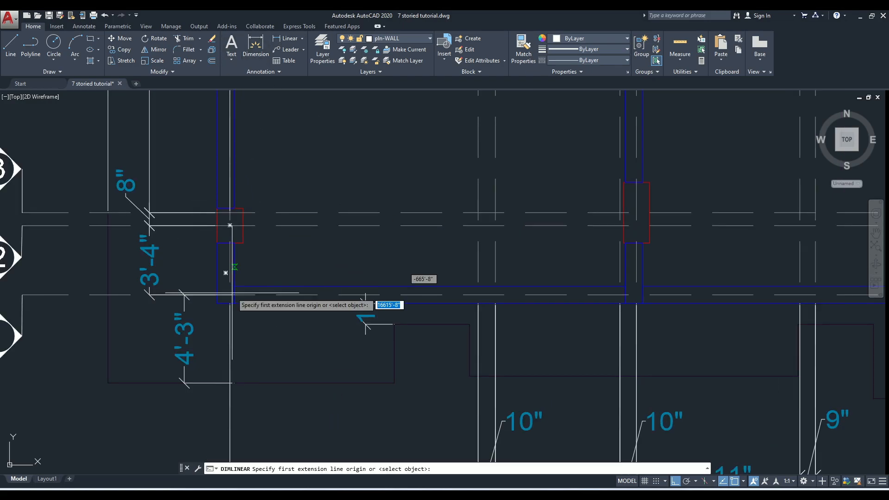
left_click(234, 303)
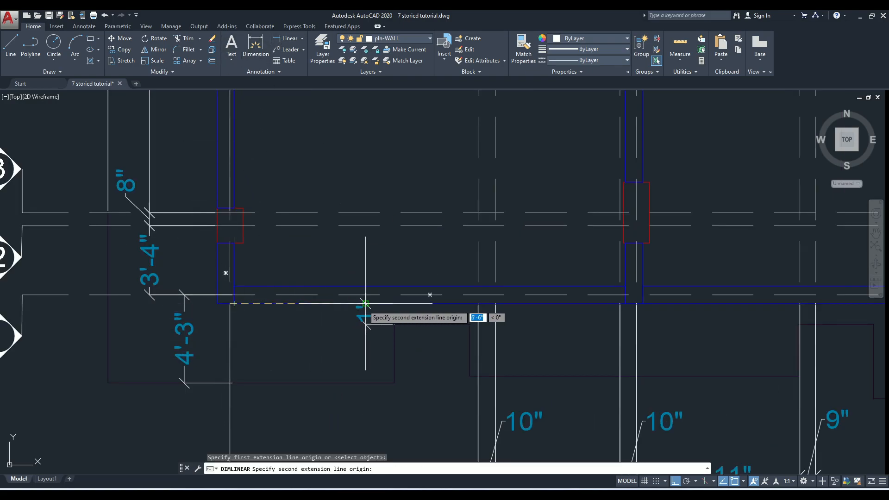
left_click(394, 324)
left_click(372, 274)
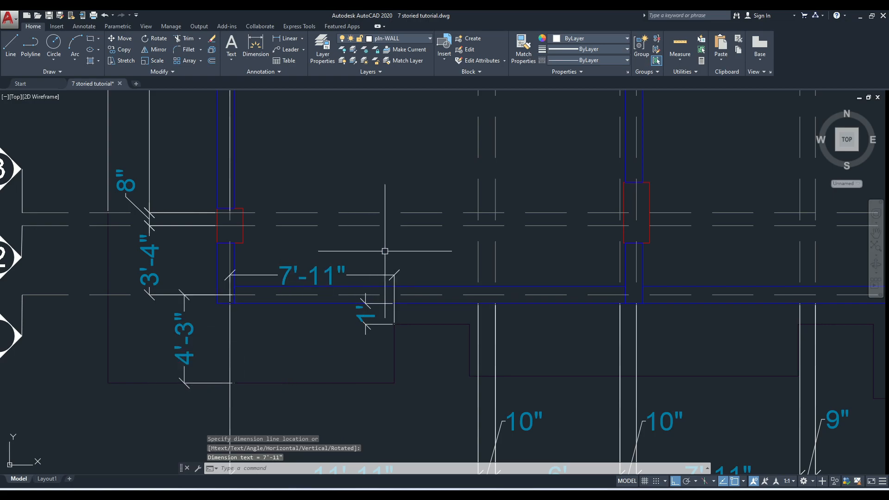
Add a linear dimension across the width of the overhang notch between grids A and B
left_click(285, 39)
left_click(394, 383)
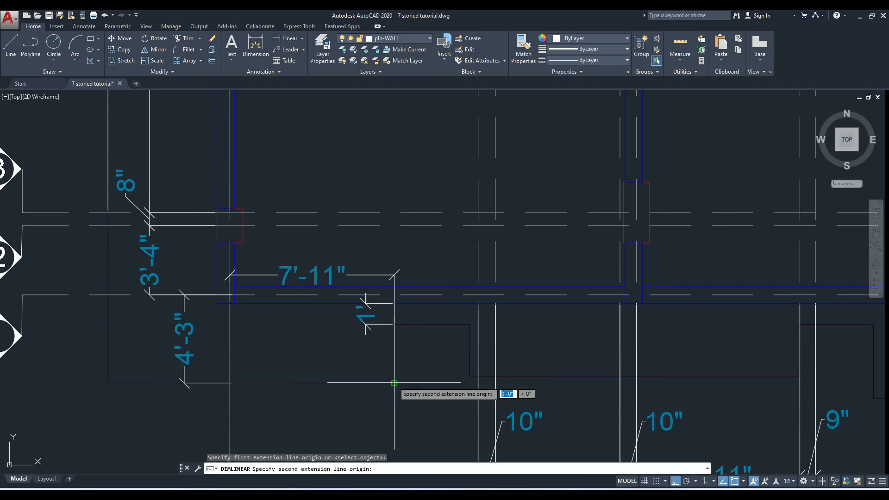
left_click(470, 376)
left_click(447, 395)
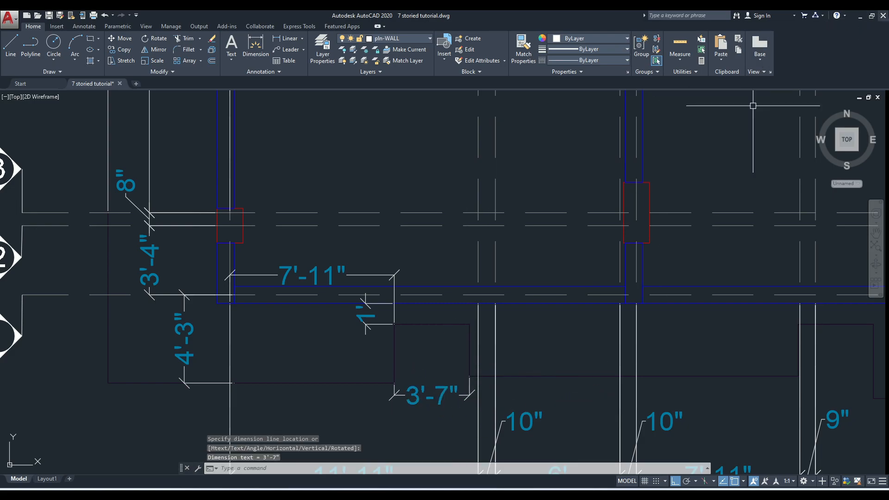
Switch back to ETABS and start drawing frame lines with the property set to None
left_click(862, 16)
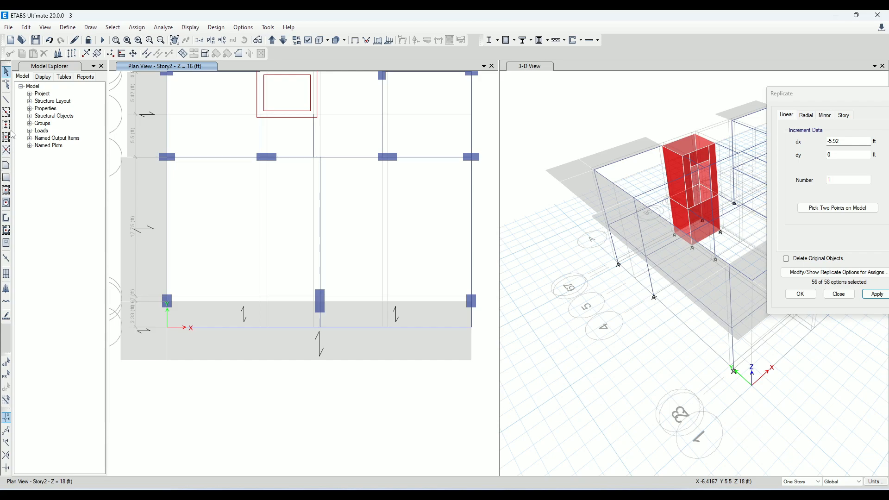
left_click(7, 100)
left_click(102, 397)
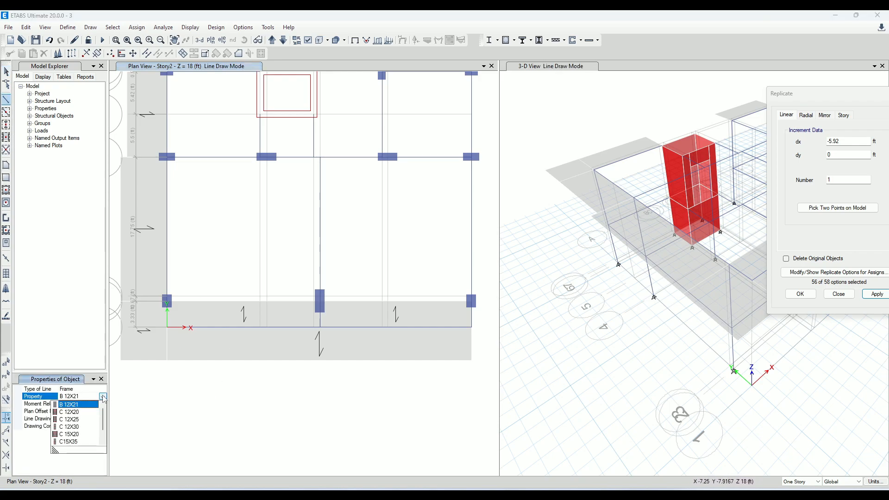
scroll(76, 441, "down", 1)
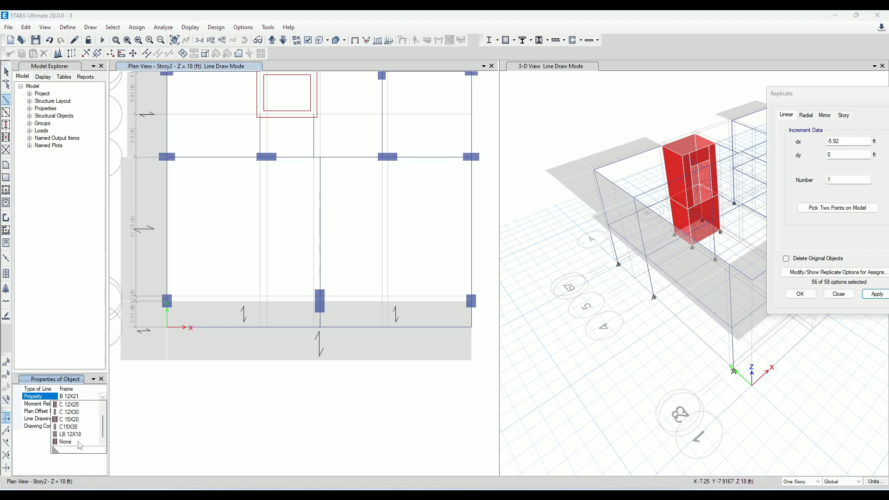
left_click(79, 442)
Try to draw a None frame along grid A from grid 2 to the outer slab edge
scroll(171, 299, "up", 2)
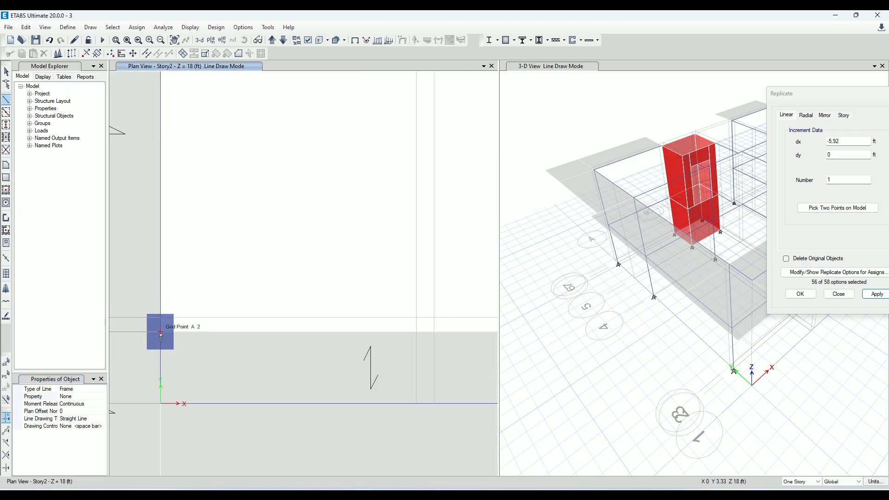
scroll(195, 314, "down", 2)
scroll(192, 330, "up", 2)
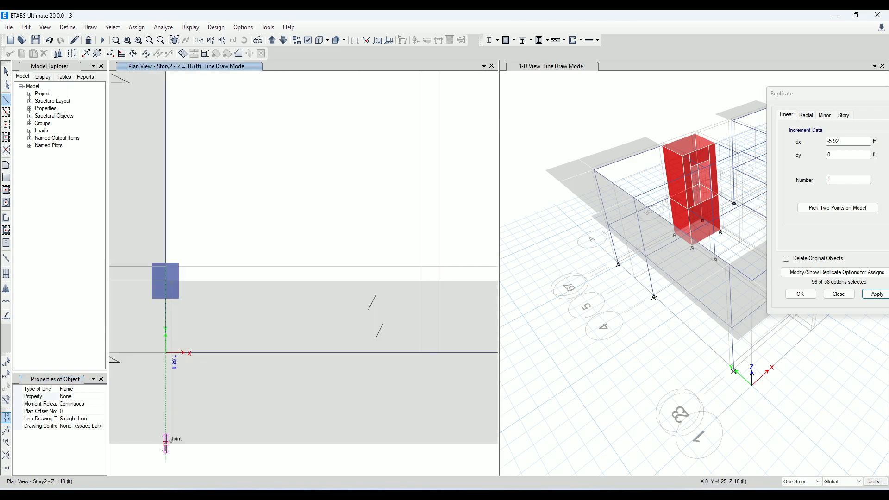
left_click(166, 444)
key("Escape")
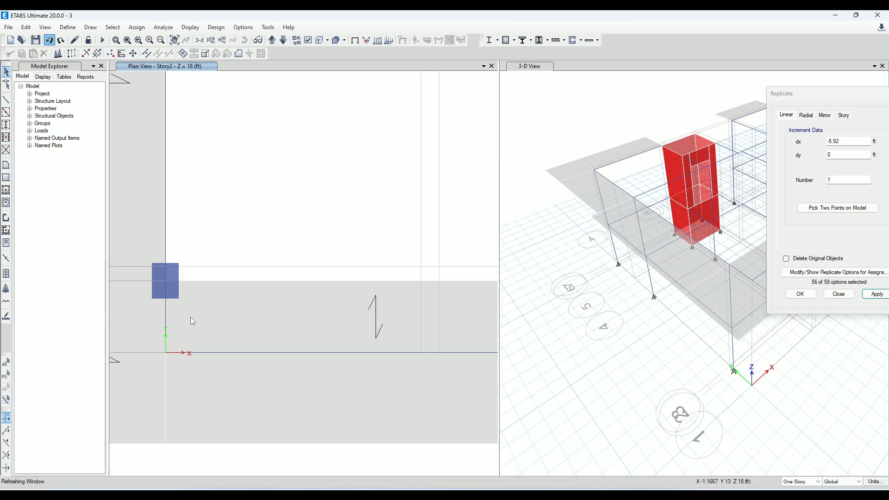
Draw a None frame along grid A from grid 1 to the outer slab edge
left_click(165, 353)
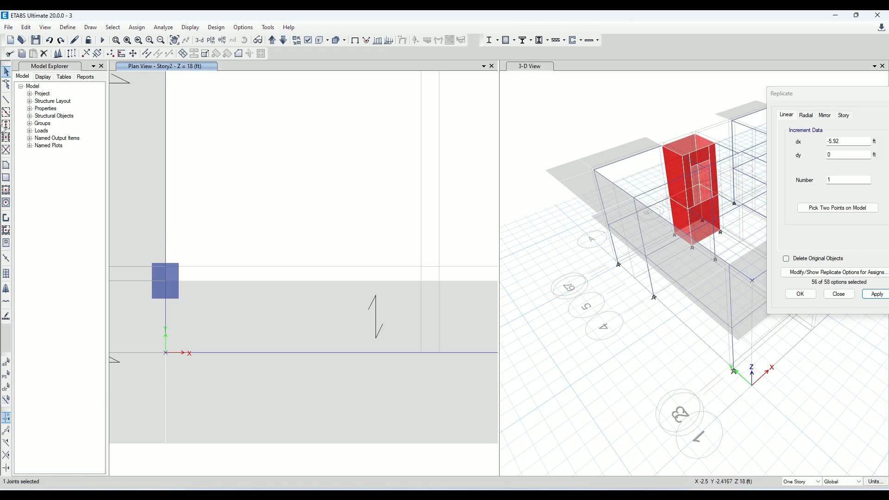
left_click(6, 99)
middle_click_drag(264, 246, 321, 113)
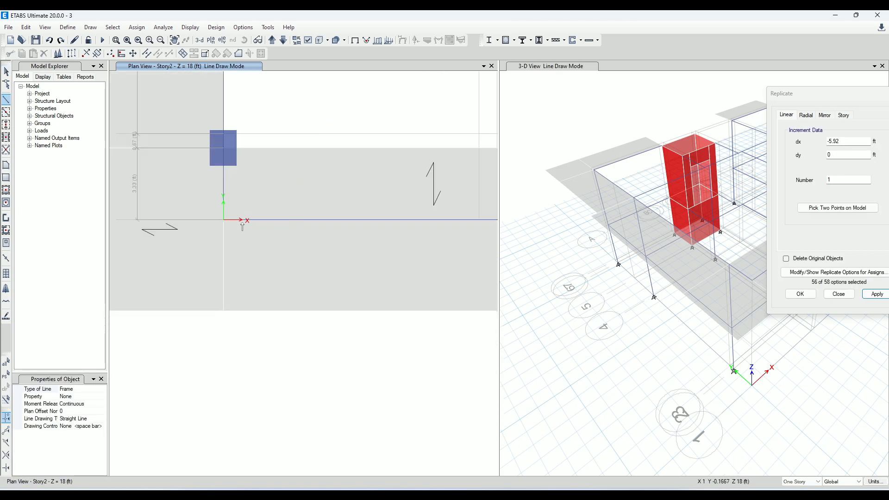
left_click(224, 221)
left_click(223, 310)
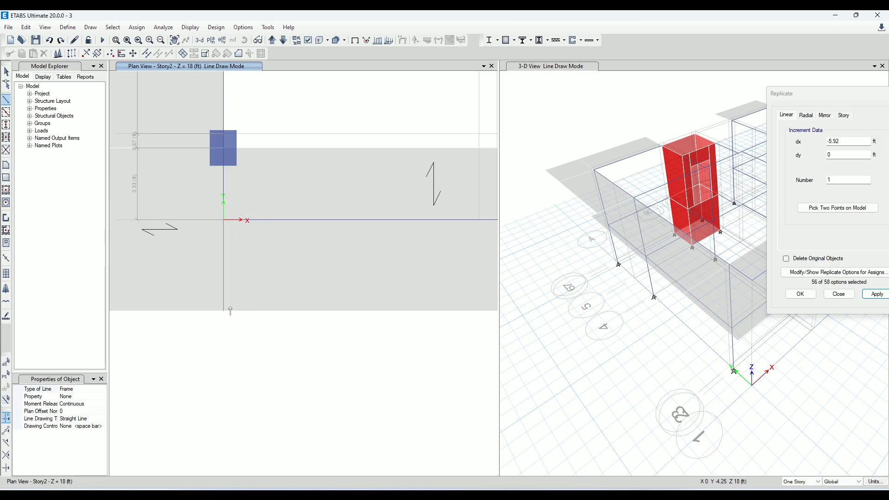
Replicate the grid A None frame once with dx 7.92 ft and dy 0
left_click(6, 72)
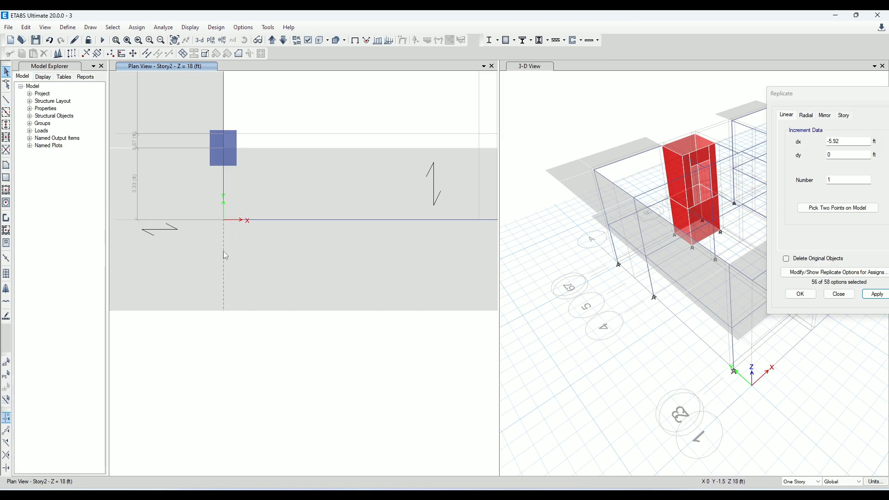
left_click(867, 140)
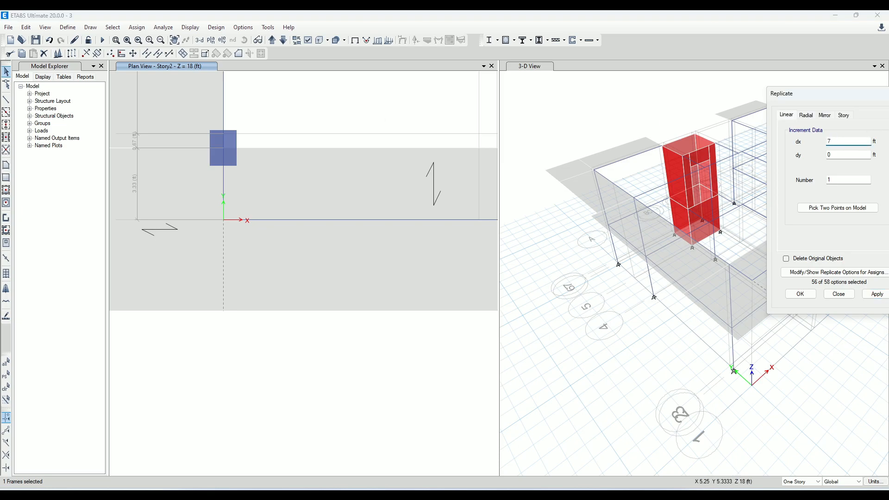
left_click(877, 295)
scroll(273, 250, "down", 4)
scroll(321, 242, "up", 4)
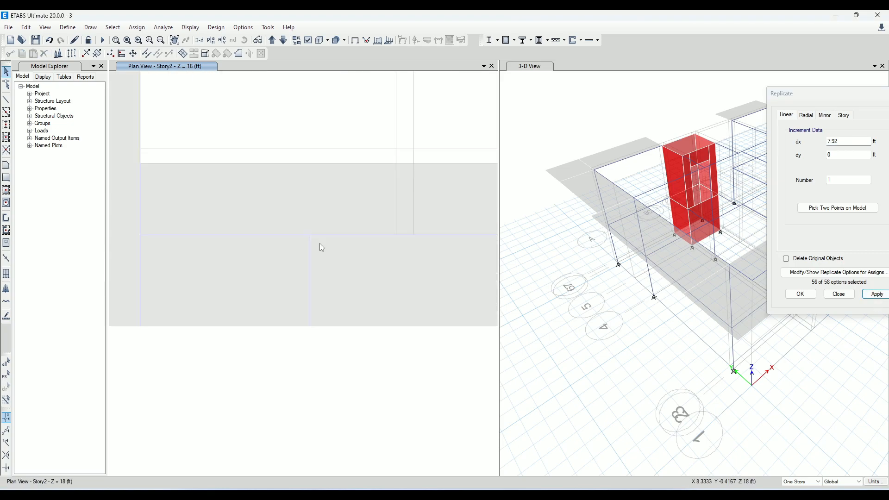
Replicate the new helper frame by a further dx of 3.58 ft to mark the far side of the notch
left_click(309, 263)
middle_click_drag(516, 284, 502, 282)
middle_click_drag(414, 279, 337, 295)
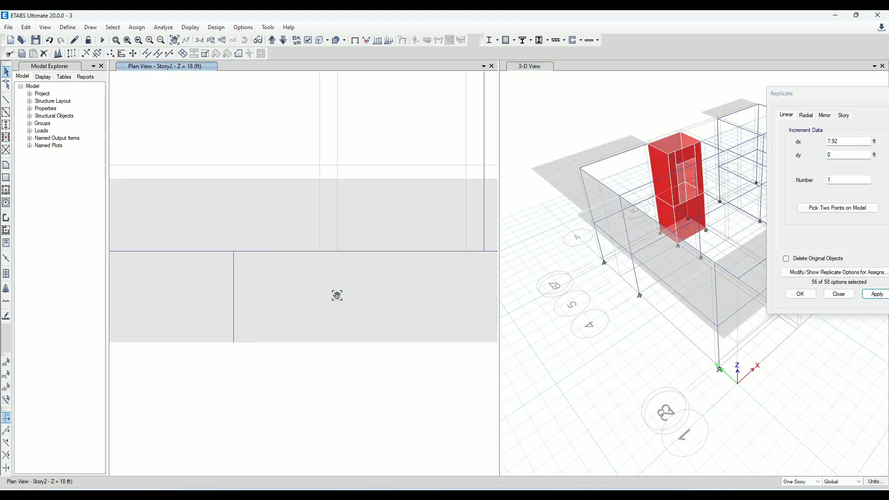
left_click(862, 140)
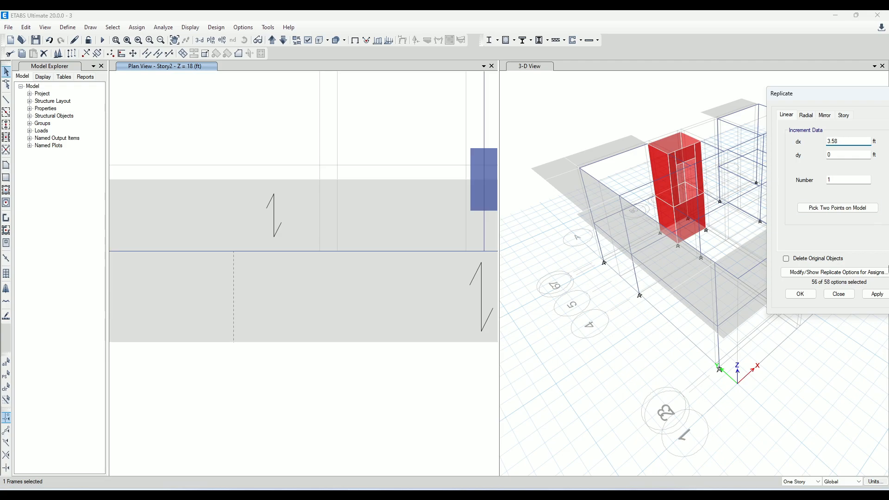
left_click(877, 295)
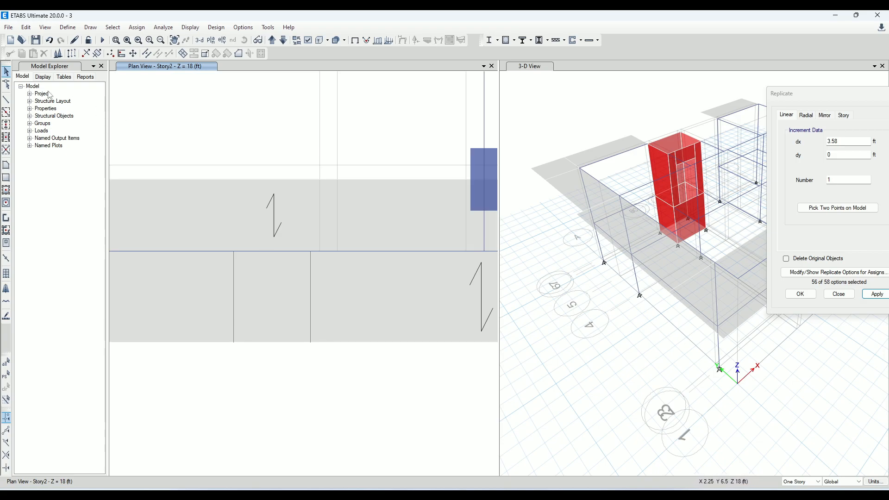
Draw a None frame along grid 1 between the upper ends of the two notch helper frames
left_click(6, 100)
scroll(231, 250, "up", 3)
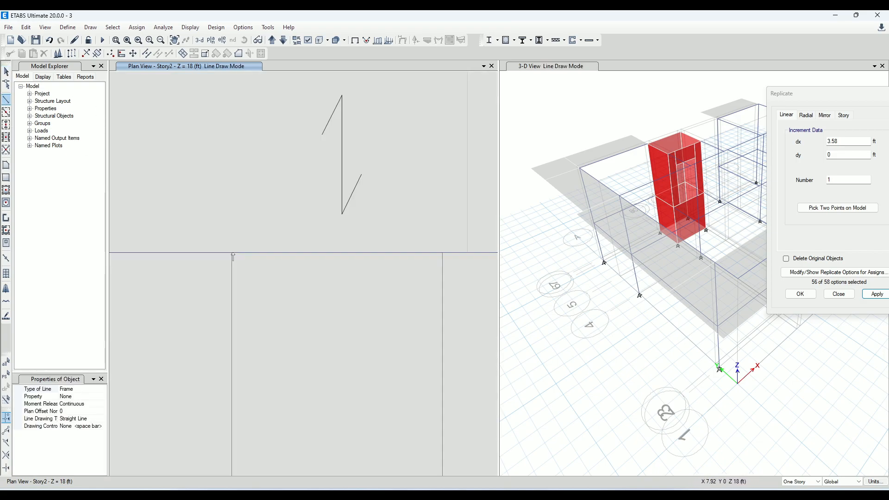
left_click(232, 252)
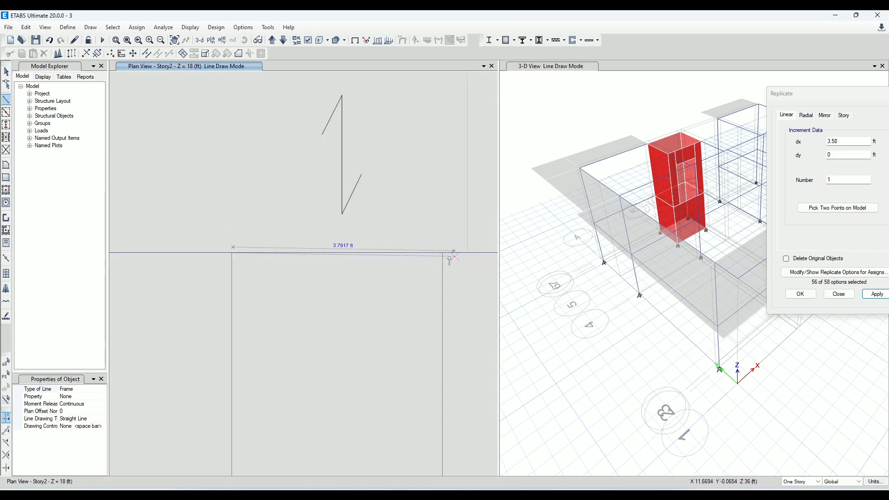
left_click(443, 254)
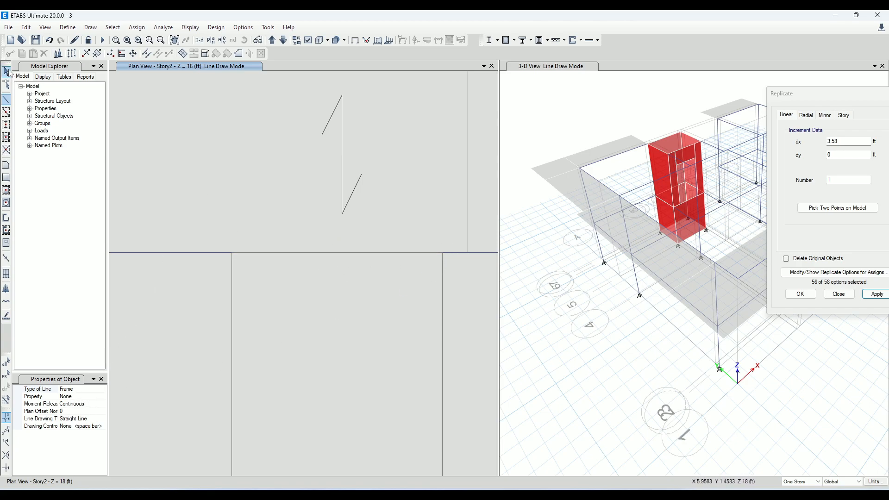
Replicate the short grid 1 helper frame with dx 0 and dy -1.42 ft
left_click(7, 72)
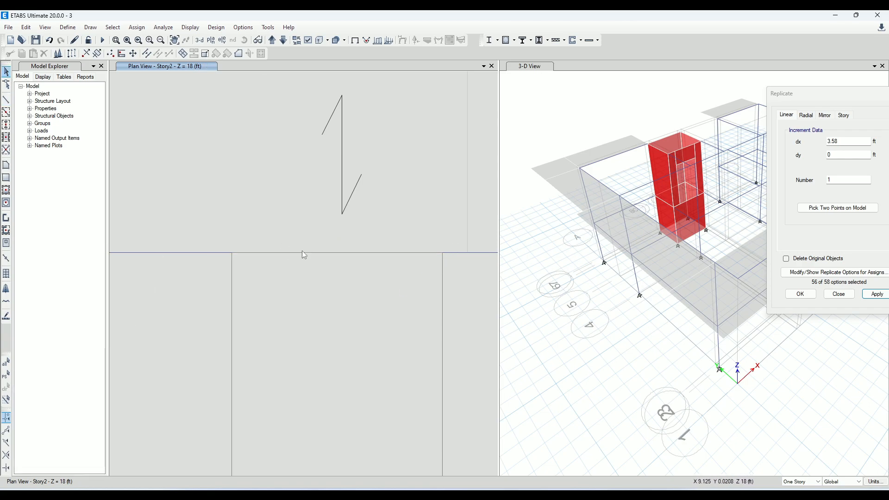
left_click(848, 147)
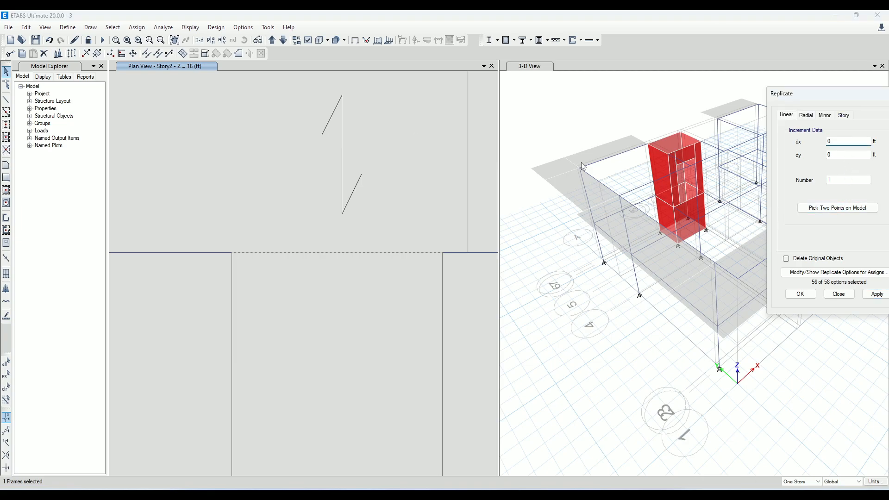
left_click(842, 154)
scroll(335, 256, "down", 3)
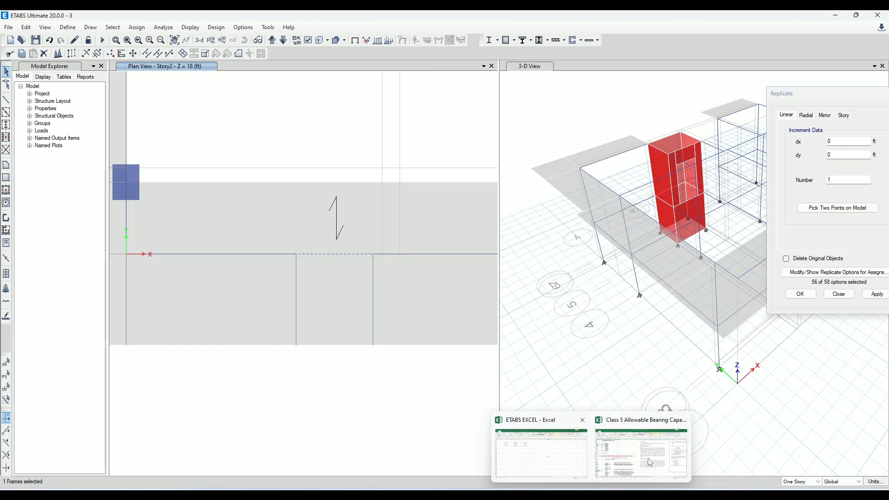
left_click(844, 154)
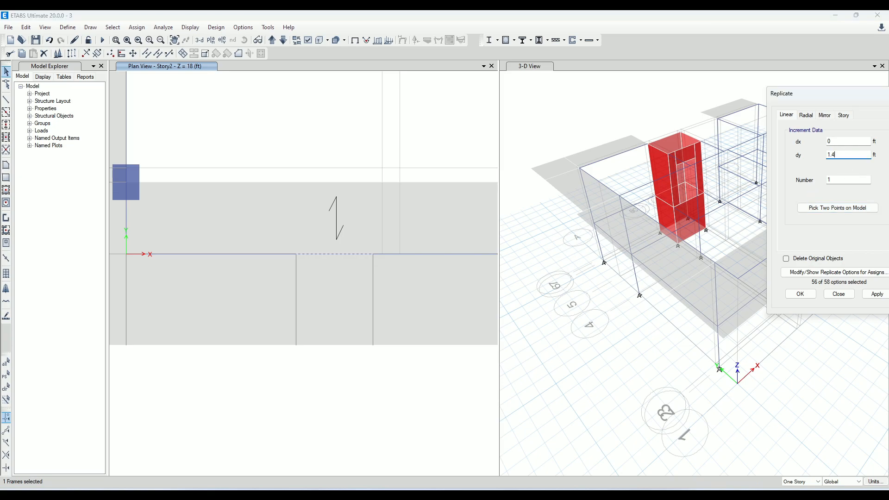
left_click(876, 296)
left_click(878, 294)
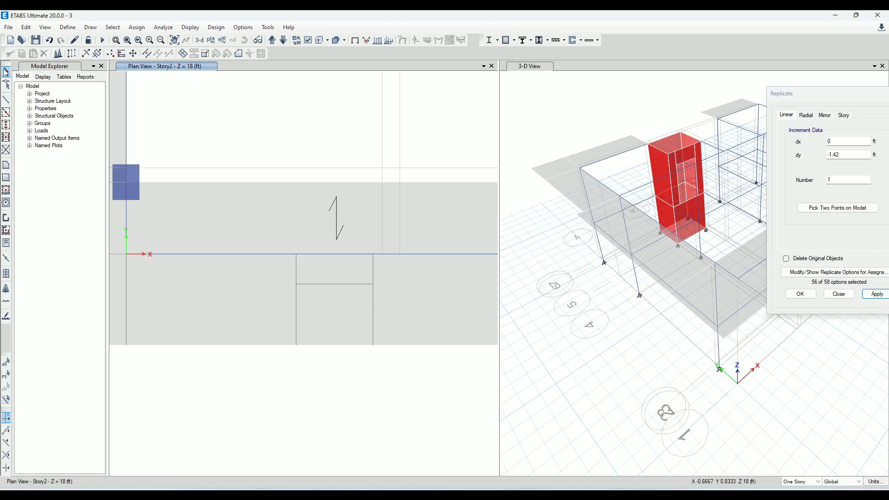
Delete the original None helper frame that runs along grid A from grid 1 to the slab edge
scroll(250, 361, "down", 4)
left_click(202, 350)
left_click(44, 54)
Divide the cantilever slab beyond grid 1 at its intersections with the two selected notch-side helper frames
left_click(222, 344)
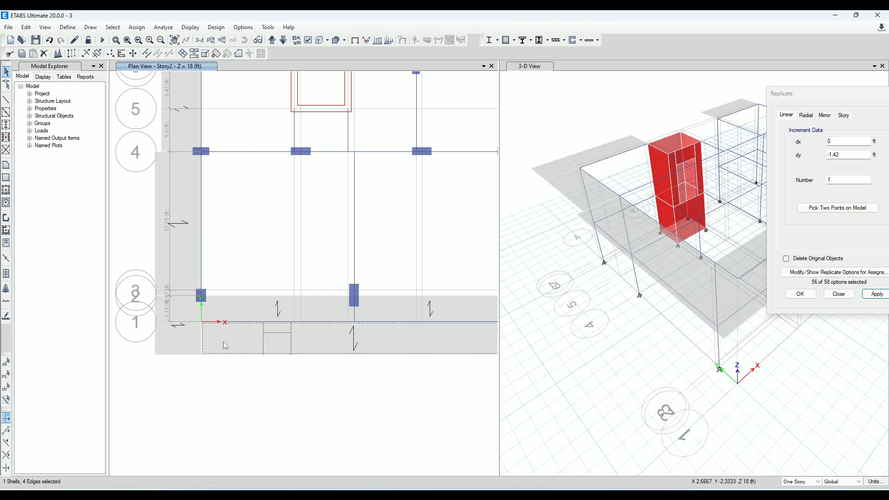
left_click(264, 341)
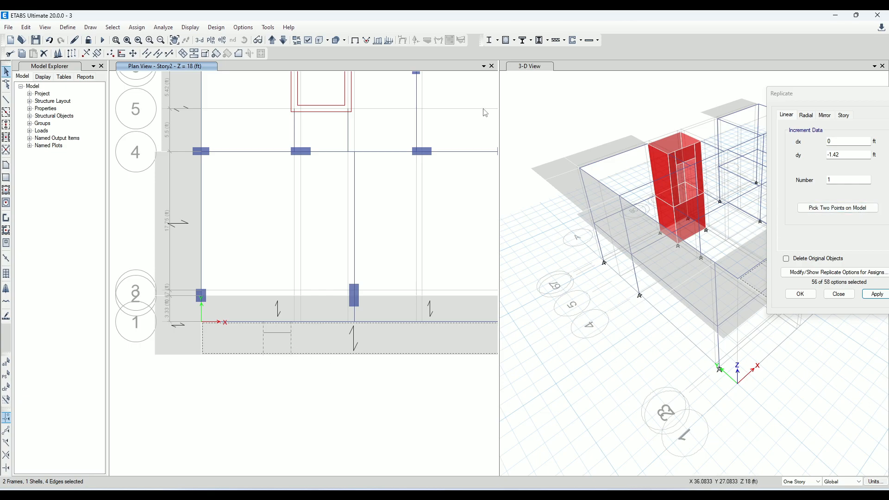
left_click(183, 54)
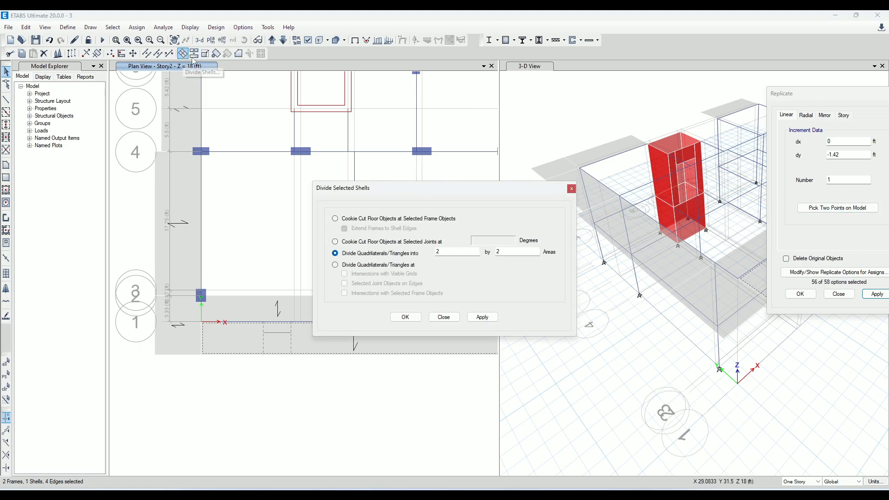
left_click_drag(444, 193, 672, 139)
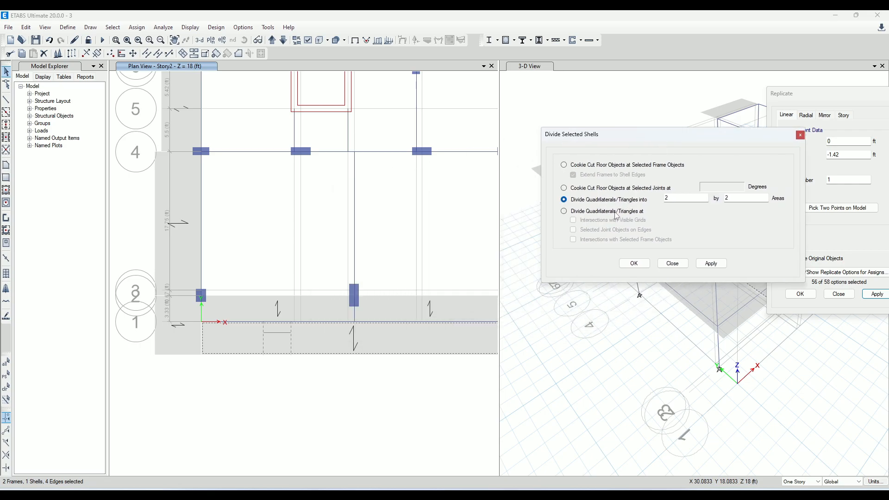
left_click(616, 212)
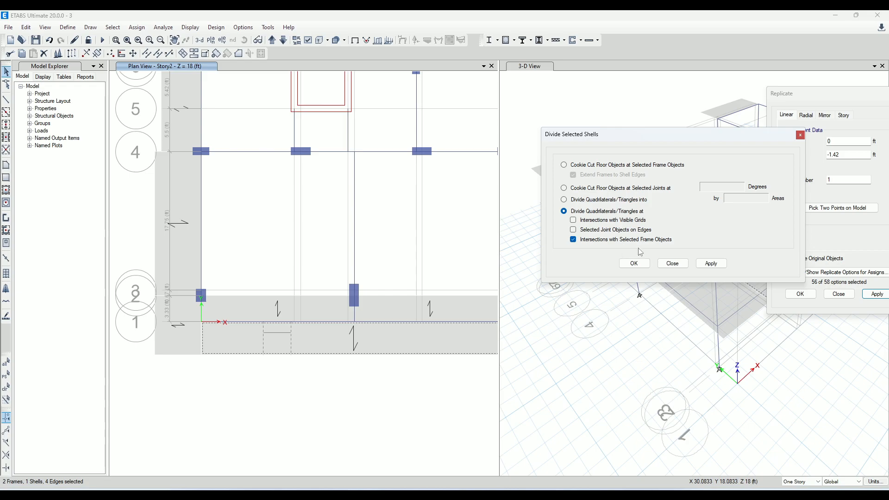
left_click(712, 265)
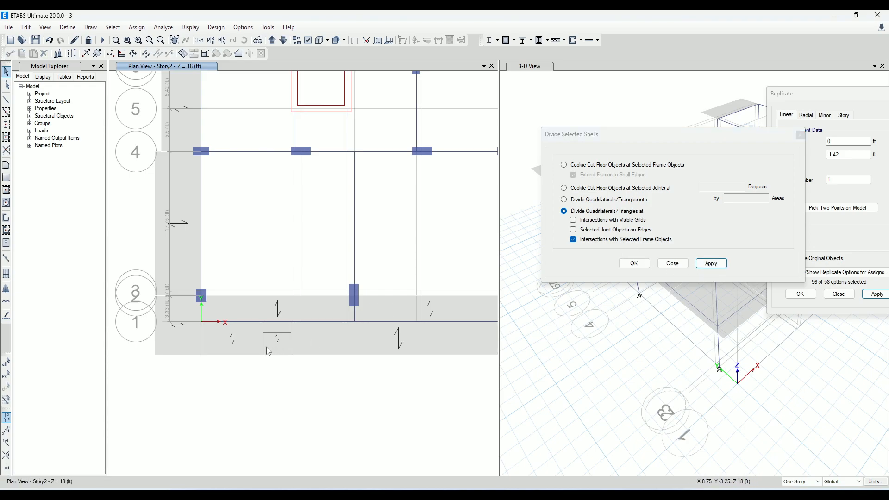
left_click(241, 348)
left_click(353, 351)
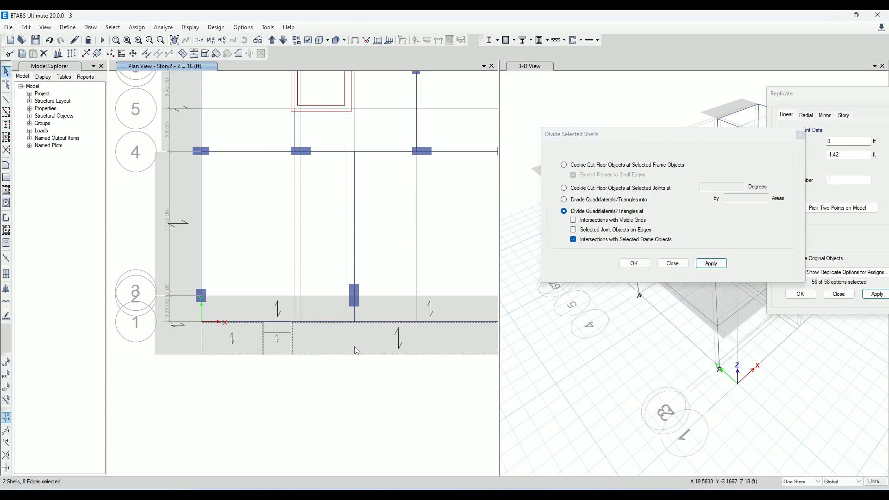
key("ctrl+q")
Divide the middle slab piece at its intersection with the helper frame 1.42 ft from grid 1
left_click(272, 348)
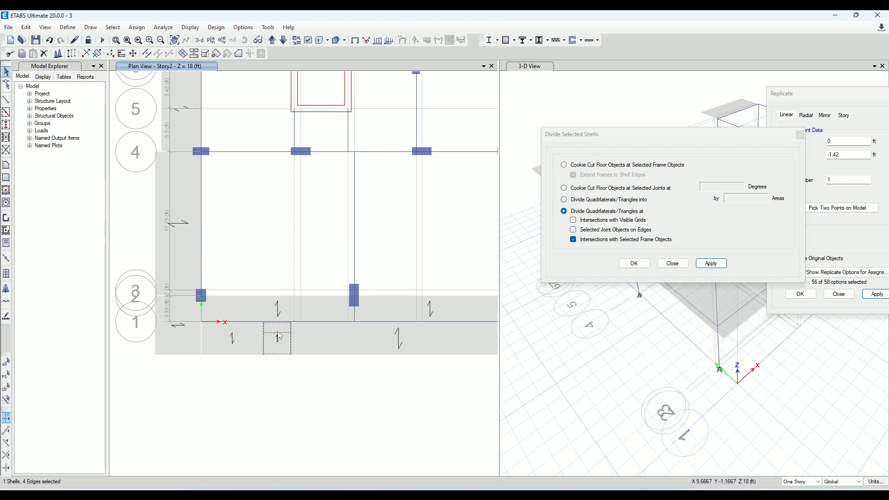
scroll(279, 335, "up", 5)
scroll(278, 340, "down", 3)
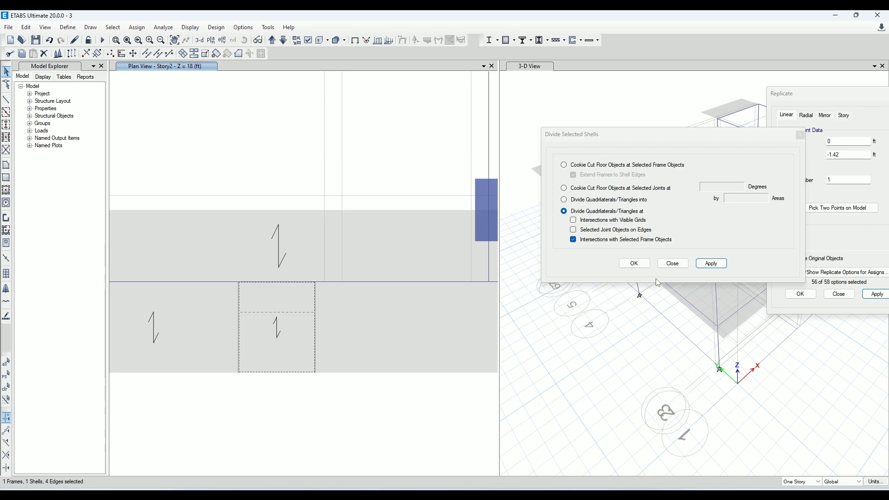
left_click(719, 272)
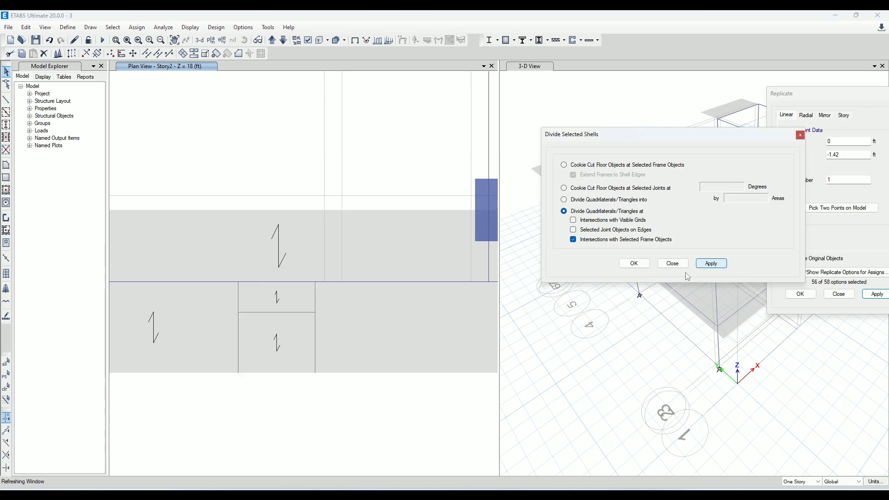
Delete the outer part of the middle slab piece to open the overhang notch
left_click(278, 339)
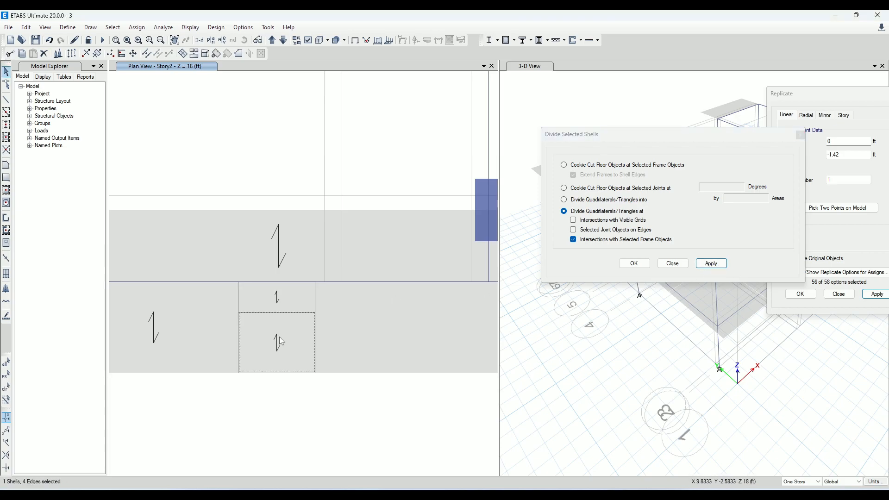
key("Delete")
scroll(344, 300, "down", 8)
scroll(360, 298, "up", 4)
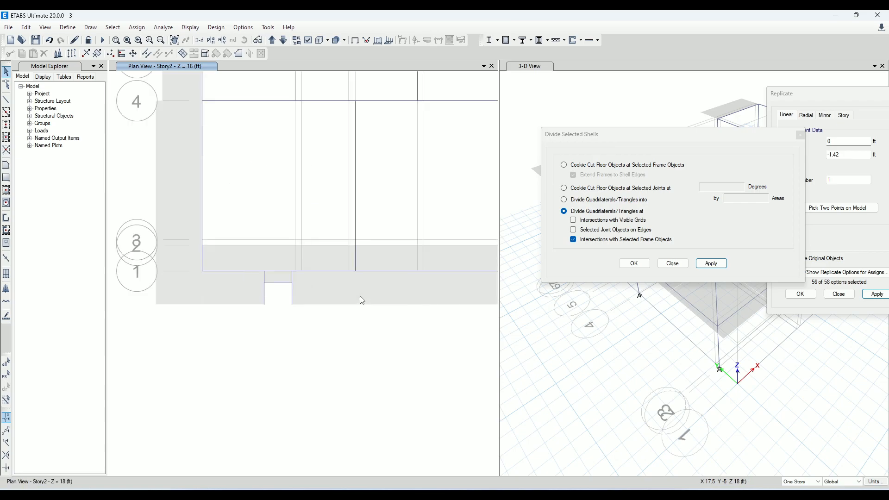
Delete the remaining None helper frames around the notch and check the adjoining slab pieces
left_click(265, 293)
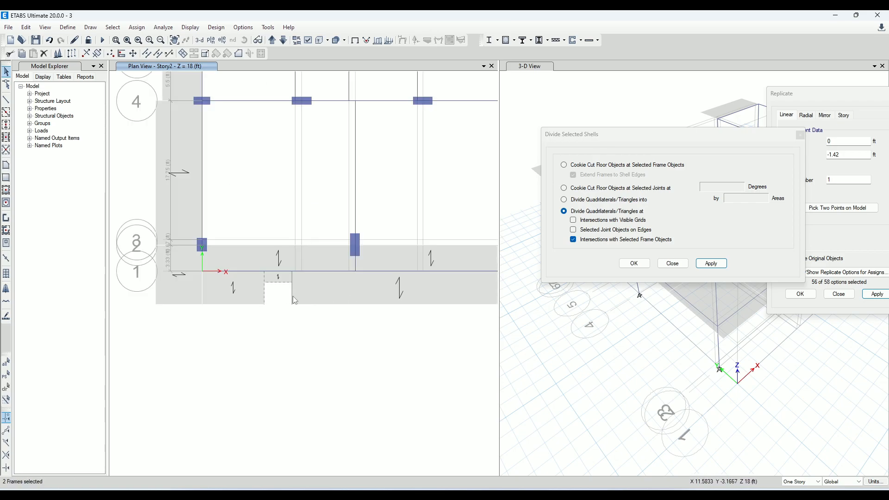
key("Delete")
left_click(250, 290)
left_click(183, 289)
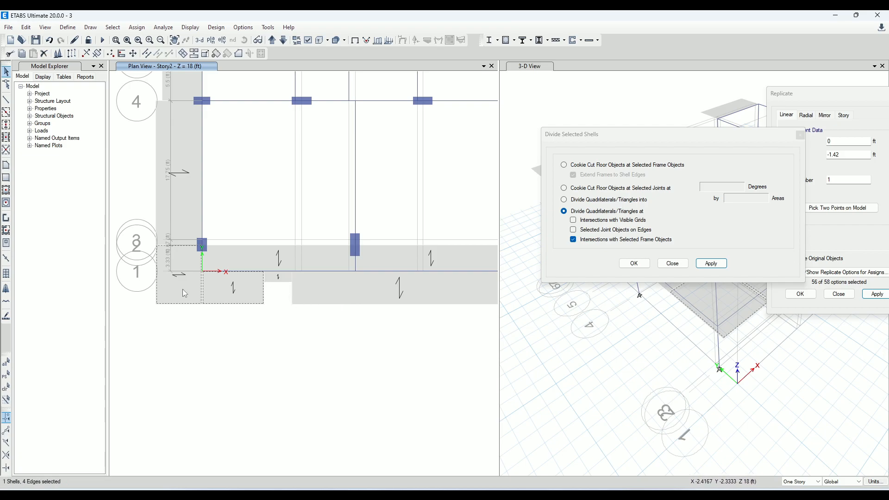
key("ctrl+q")
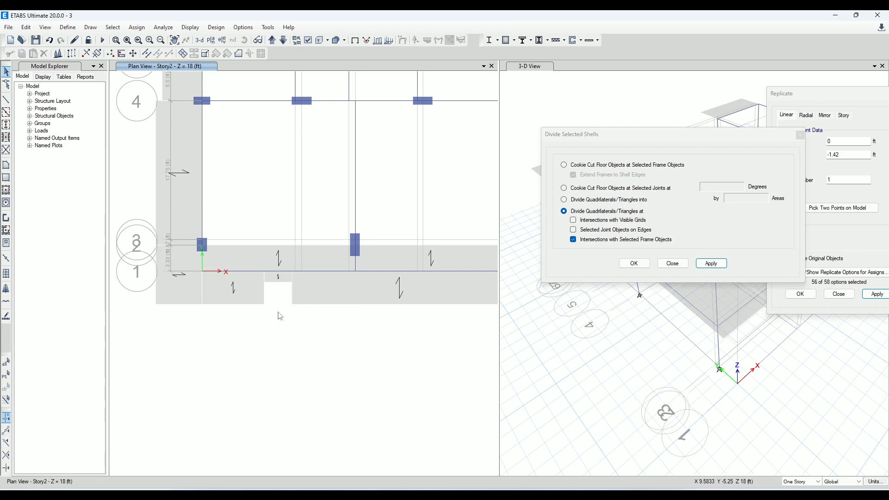
scroll(318, 306, "down", 5)
scroll(329, 309, "up", 5)
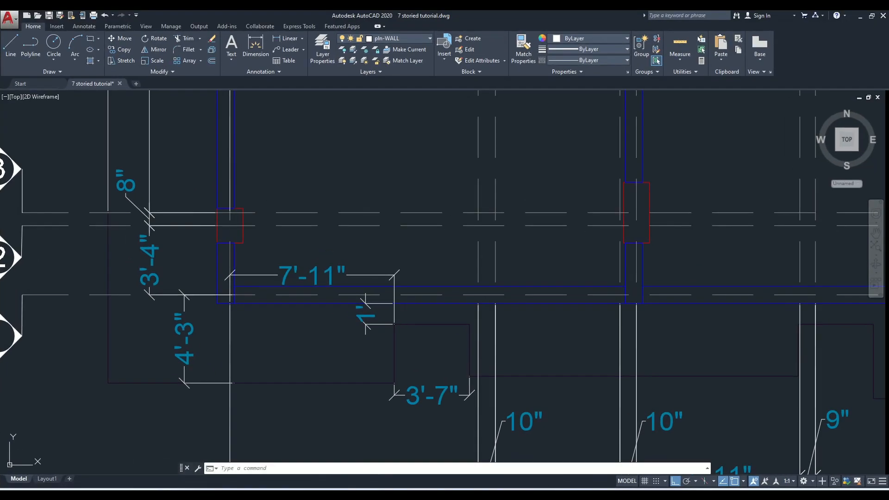
Switch to AutoCAD and examine the overhang outline beyond grid 1 between grids E and H
scroll(575, 310, "down", 3)
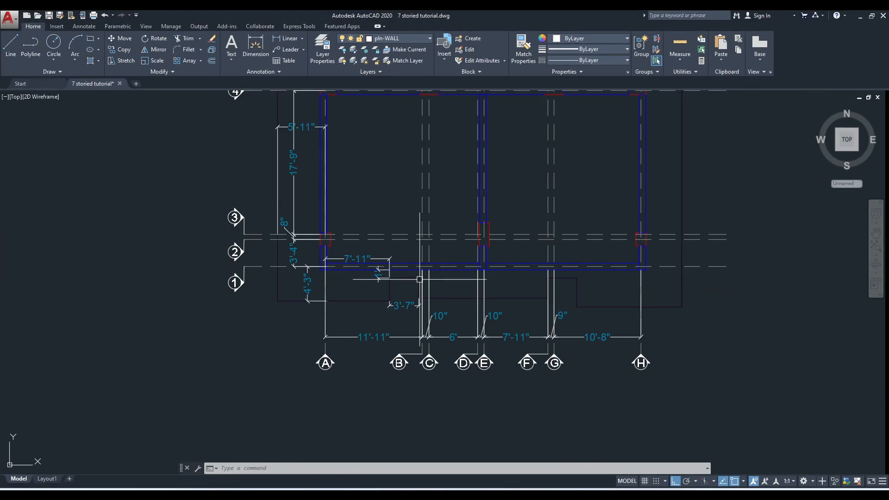
scroll(604, 319, "up", 3)
scroll(480, 311, "down", 4)
key("Escape")
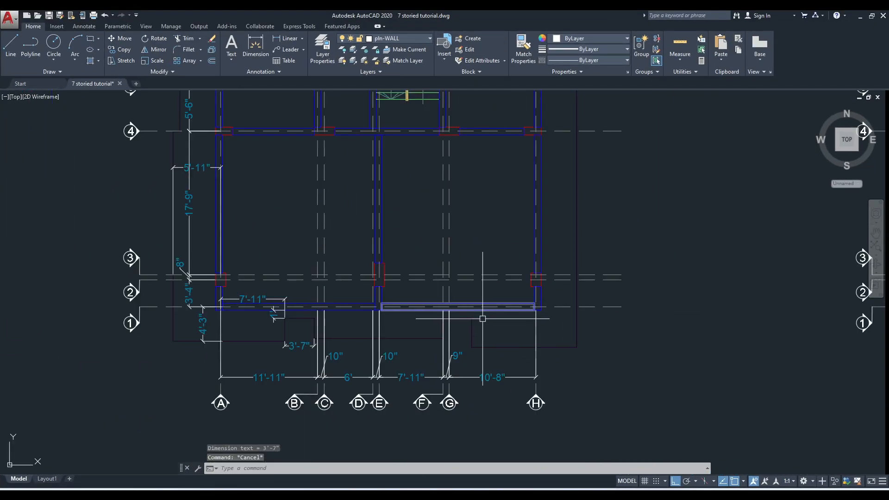
scroll(550, 324, "up", 6)
scroll(576, 269, "down", 4)
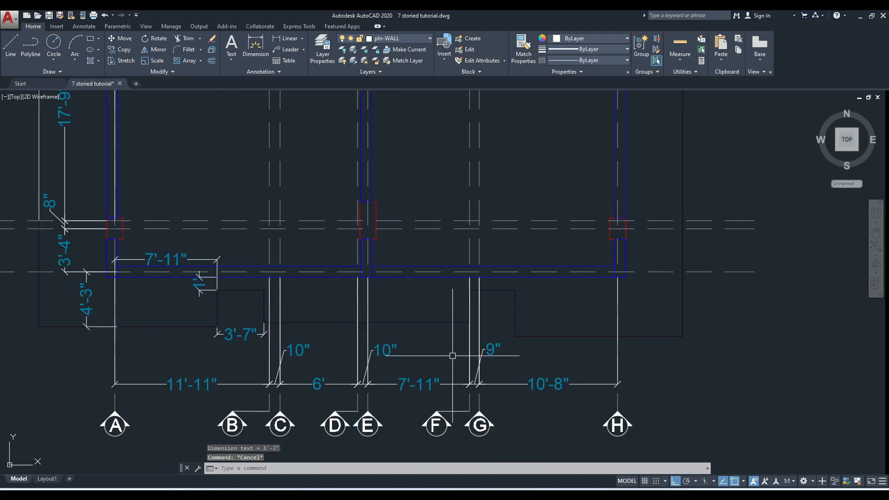
Add a linear dimension for the overhang depth from grid 1 to its outer edge at grid H
scroll(498, 341, "up", 5)
scroll(506, 262, "down", 4)
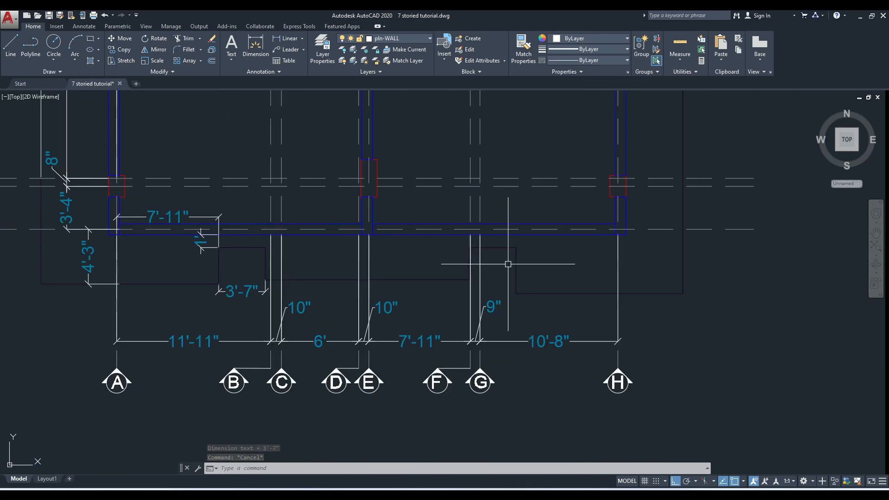
middle_click_drag(572, 332, 518, 373)
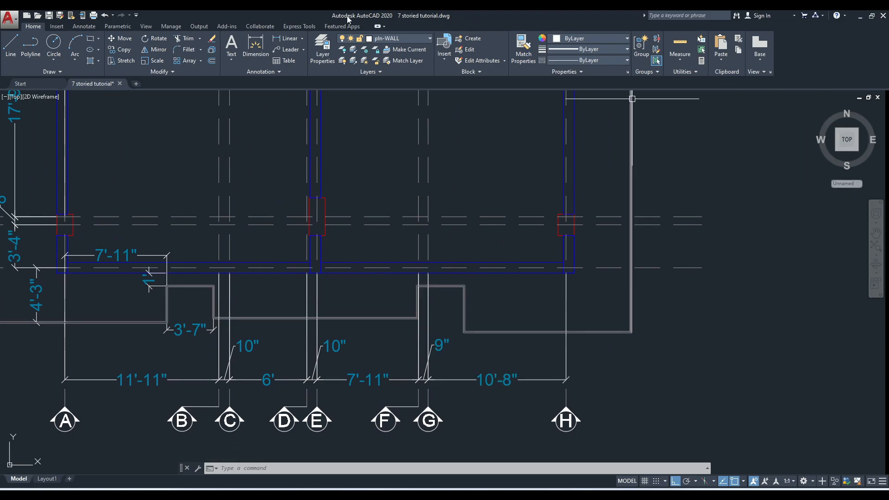
left_click(286, 38)
scroll(511, 281, "up", 2)
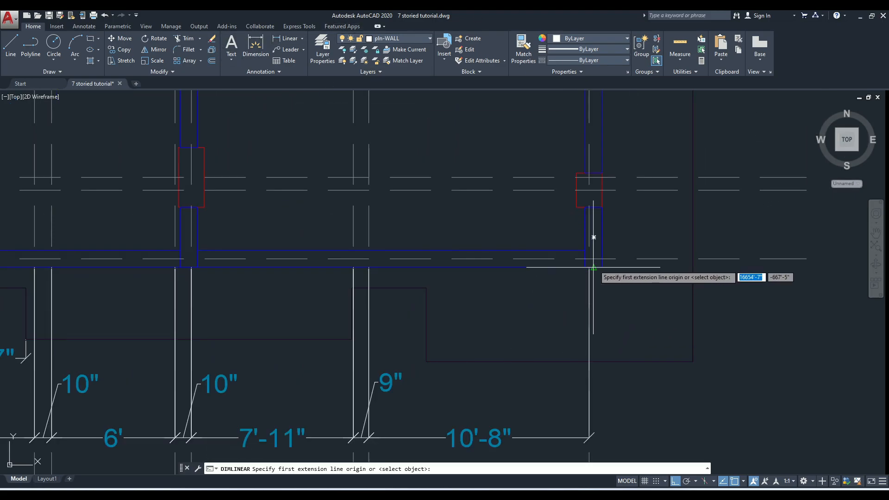
left_click(585, 258)
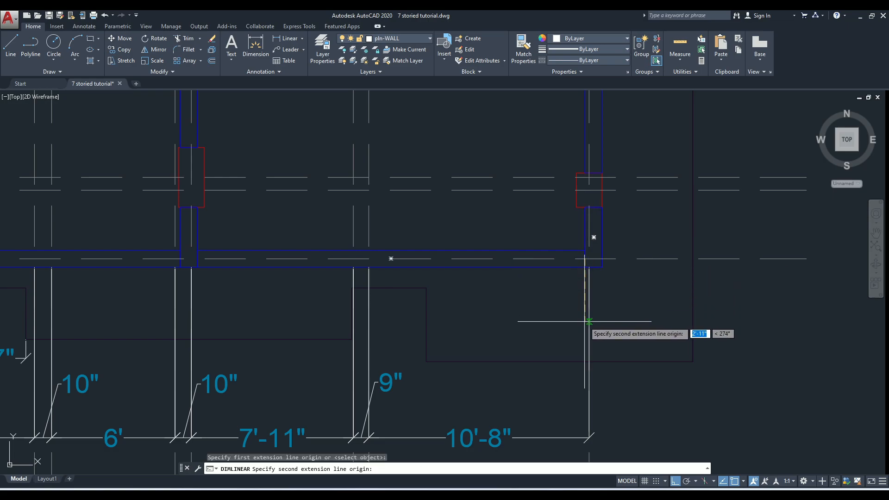
left_click(590, 362)
left_click(795, 368)
scroll(455, 314, "down", 3)
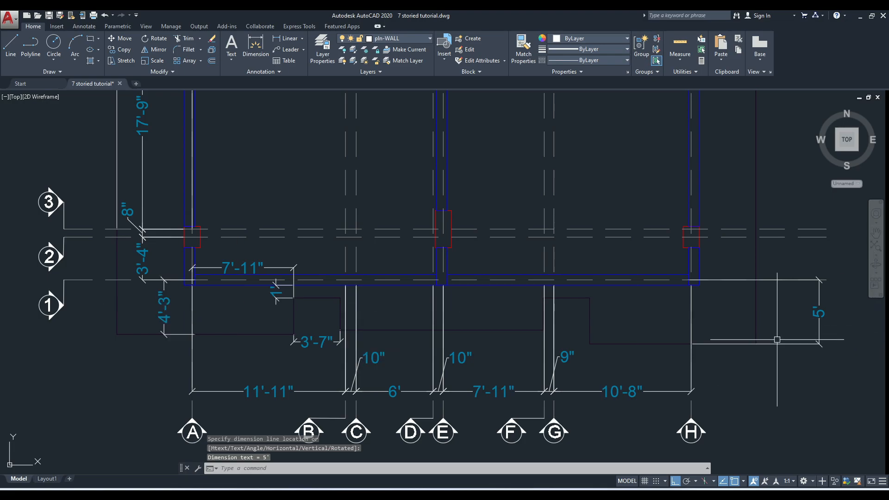
scroll(551, 283, "down", 1)
scroll(499, 284, "up", 1)
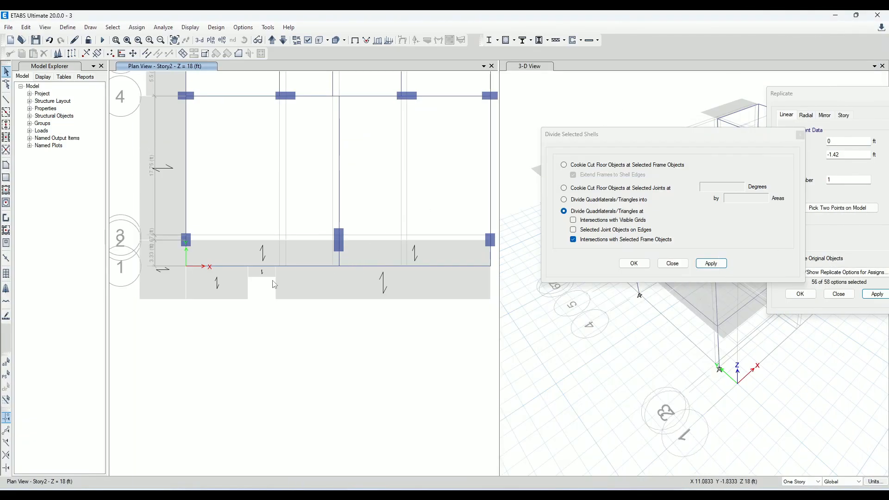
Switch to ETABS and measure the slab overhang depth from grid 1 to the outer edge along grid A
scroll(274, 284, "up", 2)
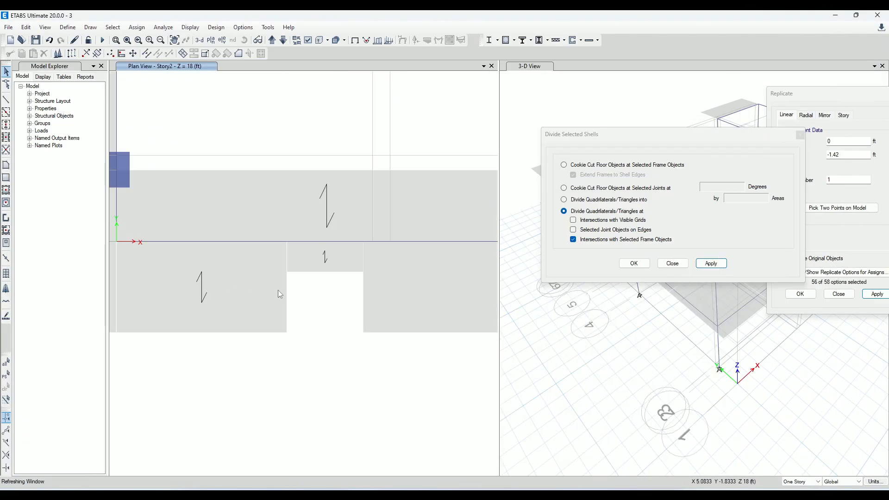
scroll(267, 290, "down", 2)
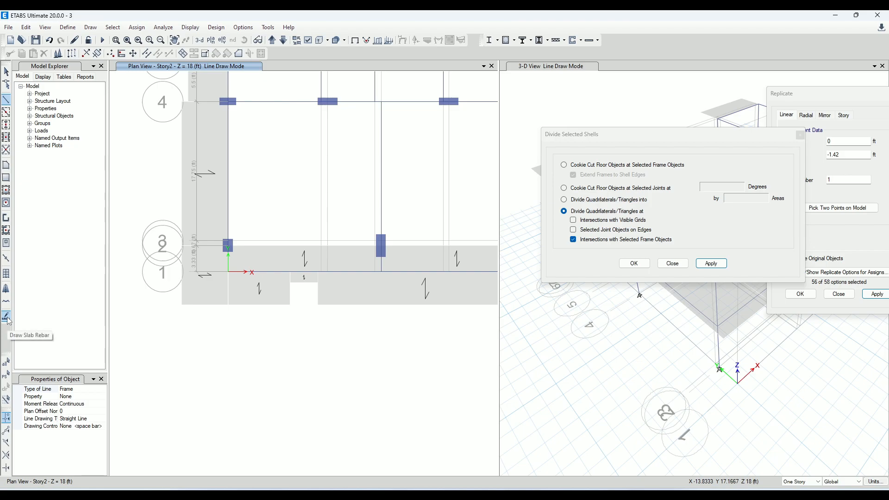
left_click(91, 27)
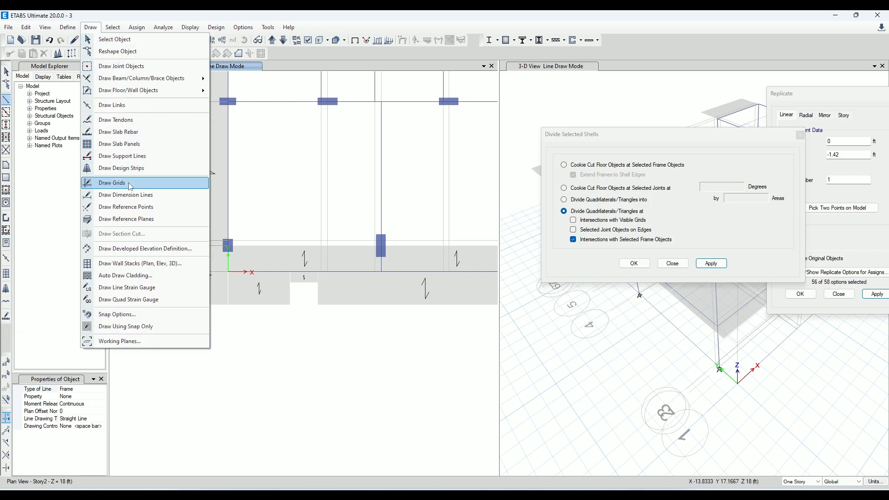
left_click(131, 201)
scroll(227, 272, "up", 3)
left_click(206, 255)
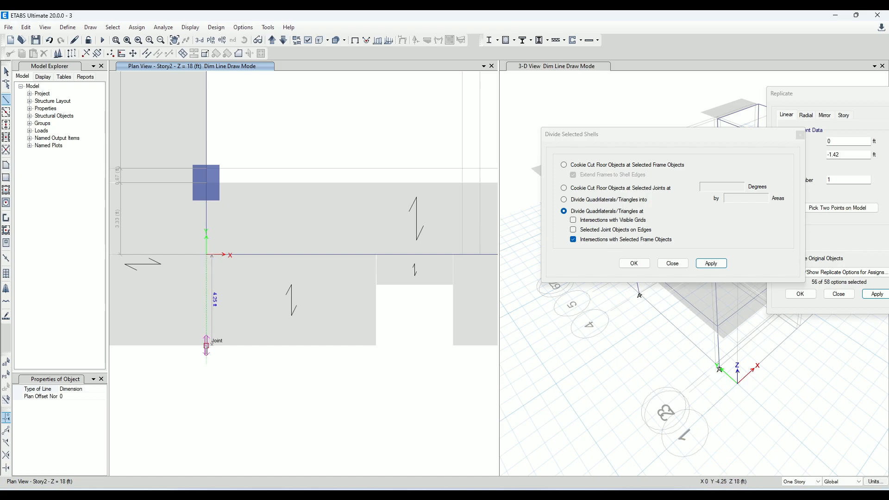
key("Escape")
scroll(207, 317, "down", 3)
Replicate the grid 1 frame between grids E and H once, with dx 0 and dy -5 ft
middle_click_drag(295, 323, 127, 344)
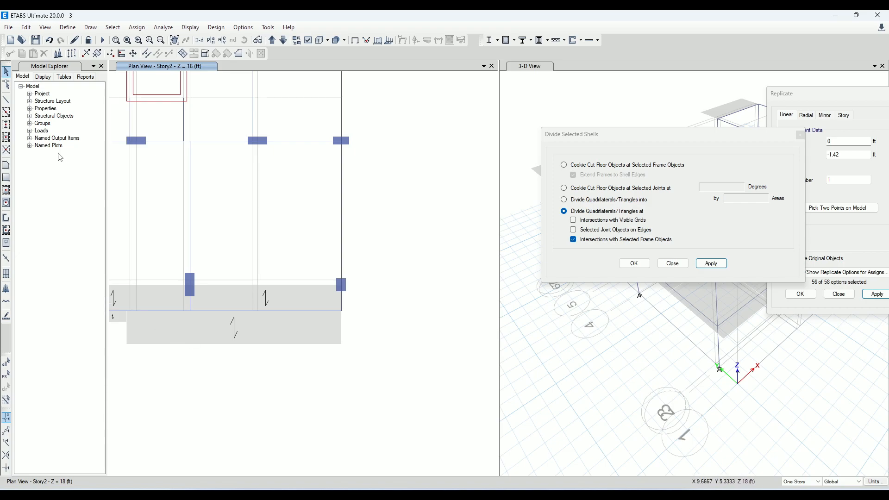
left_click(7, 72)
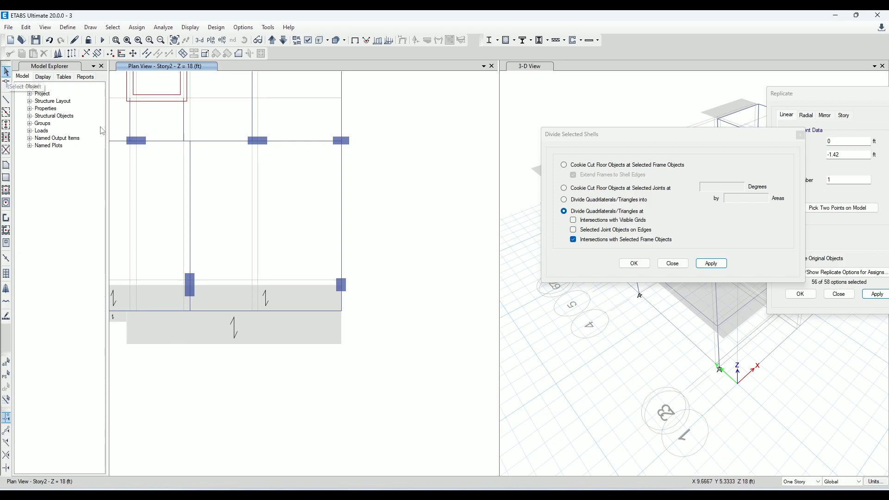
left_click(214, 312)
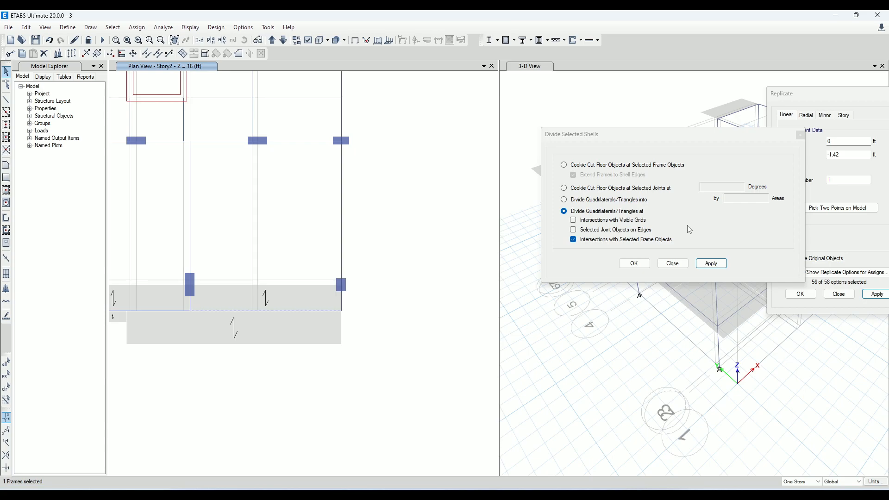
left_click(800, 136)
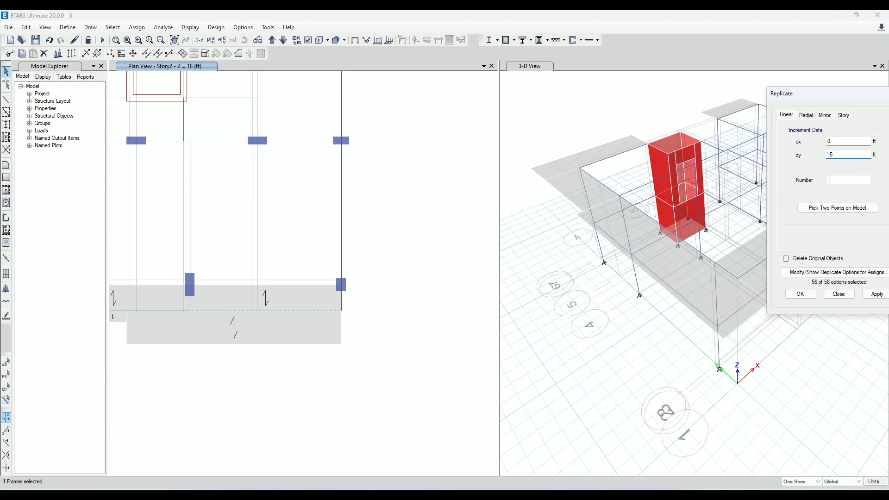
left_click(878, 294)
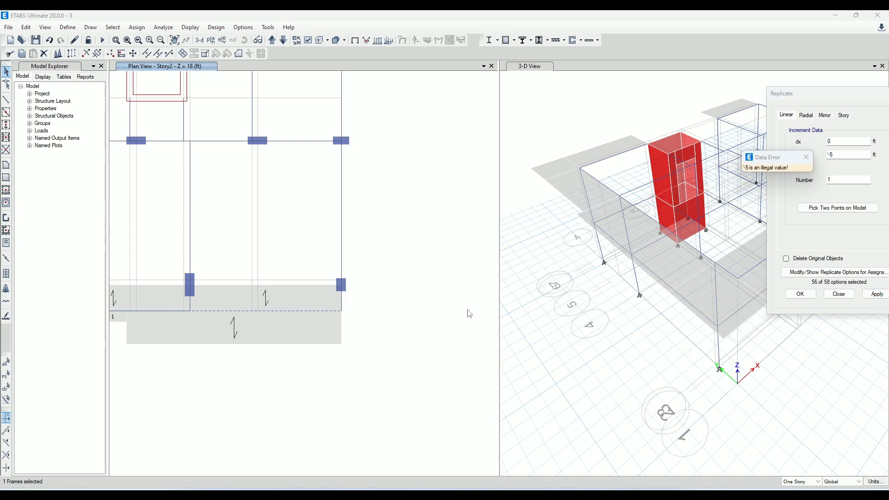
left_click(807, 158)
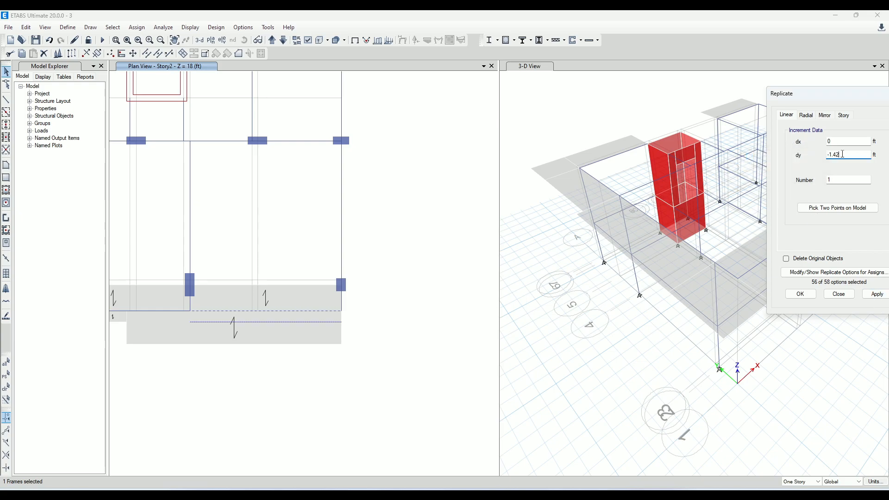
left_click(877, 295)
Draw a 5 ft None frame along grid E from grid 1 to the end of the replicated frame
middle_click_drag(188, 350, 220, 296)
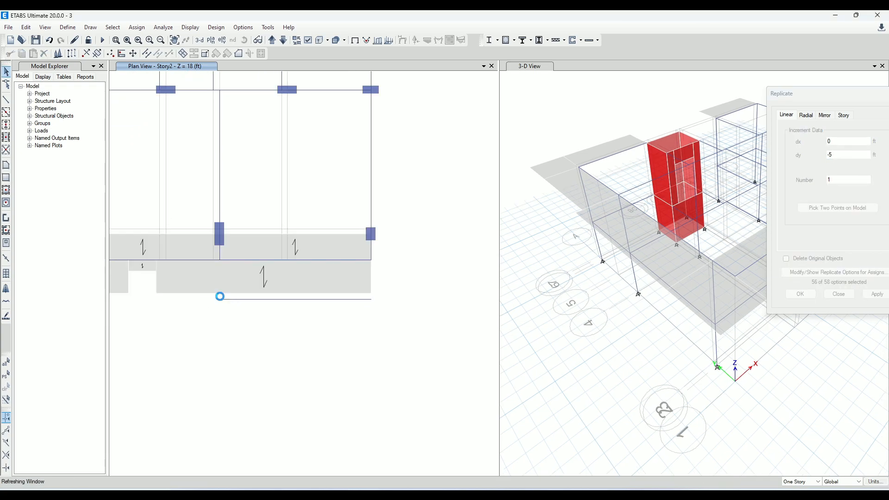
left_click(6, 100)
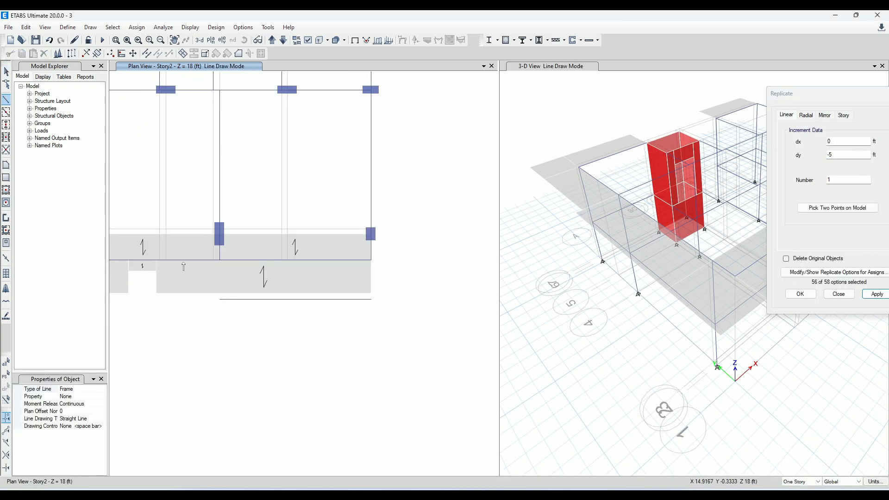
scroll(223, 250, "up", 3)
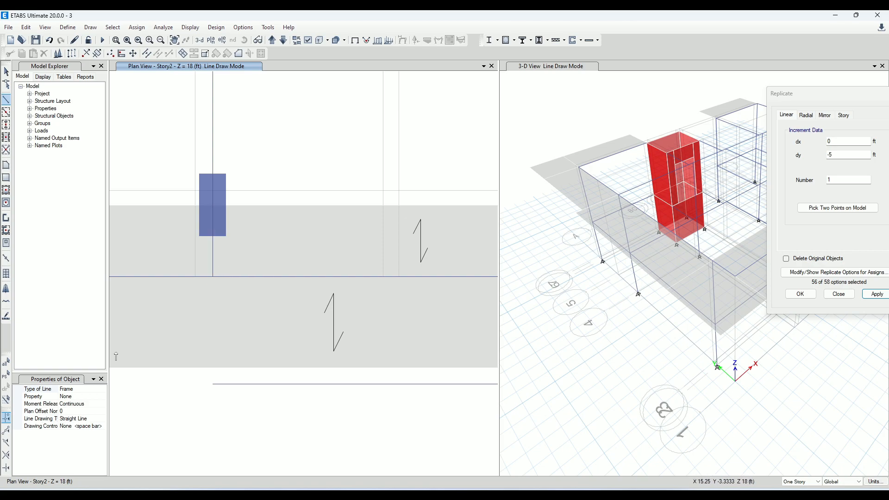
left_click(213, 278)
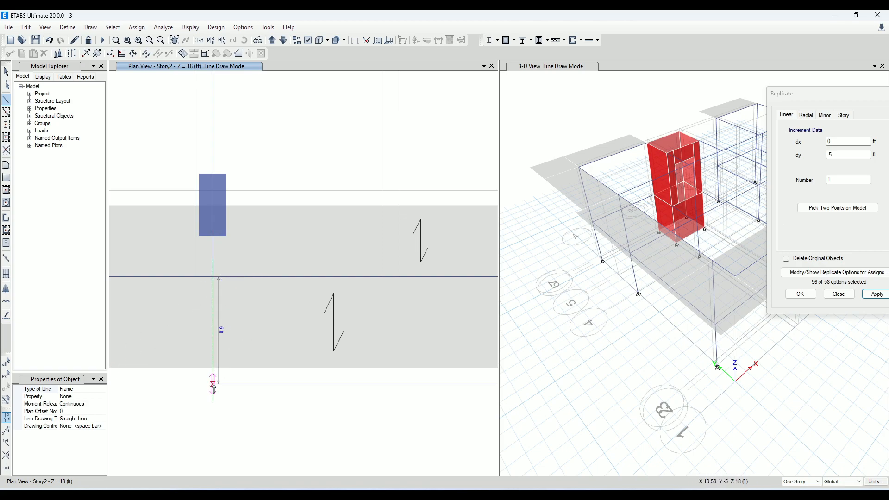
double_click(213, 384)
left_click(5, 73)
Divide the overhang slab piece that crosses grid E at its intersection with the None frame along grid E
scroll(259, 348, "down", 10)
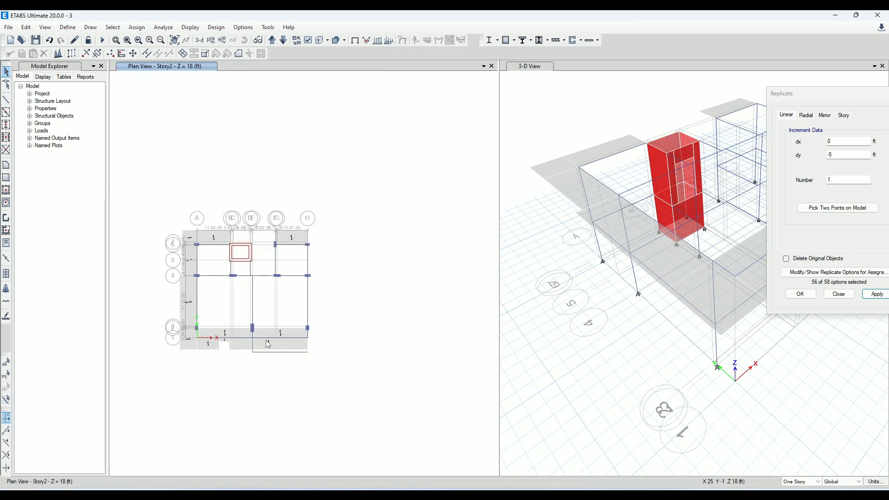
scroll(260, 356, "up", 5)
left_click(260, 357)
scroll(260, 356, "up", 5)
scroll(170, 335, "down", 3)
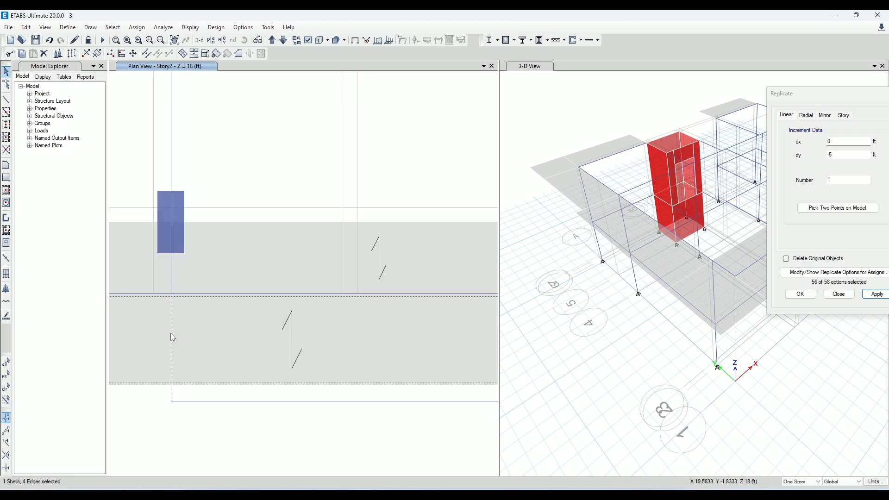
left_click(170, 333)
scroll(297, 305, "down", 3)
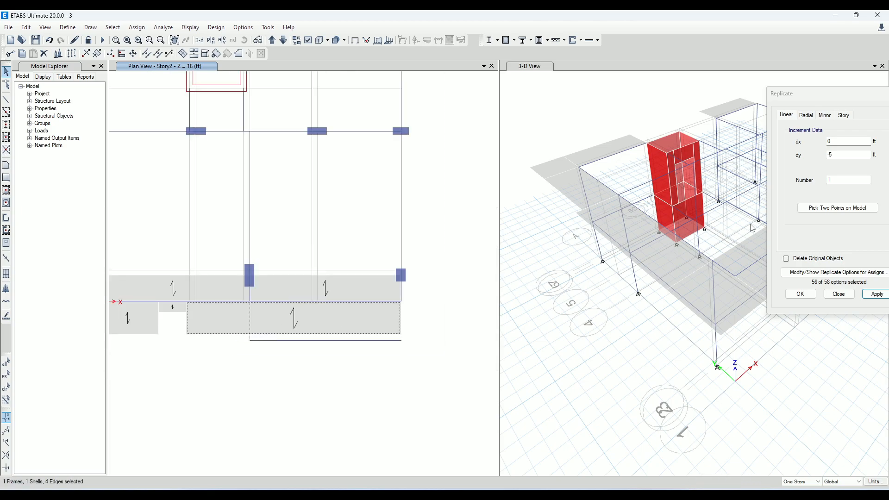
left_click(184, 55)
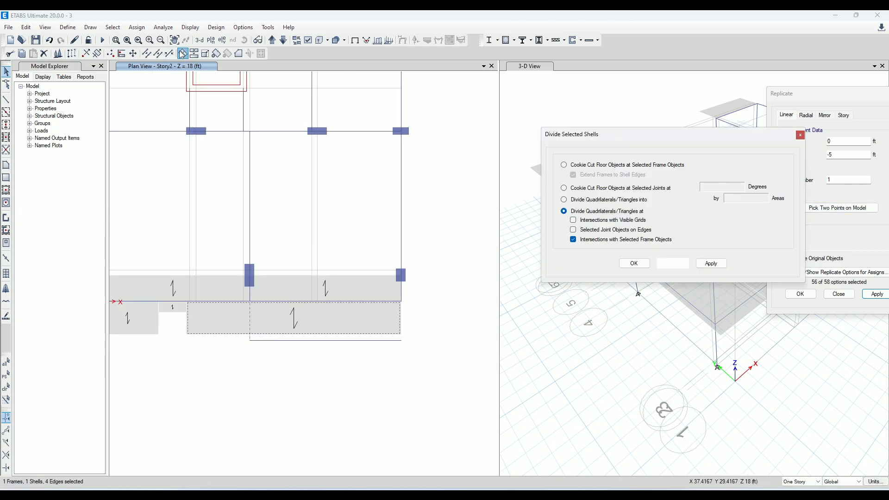
left_click(711, 264)
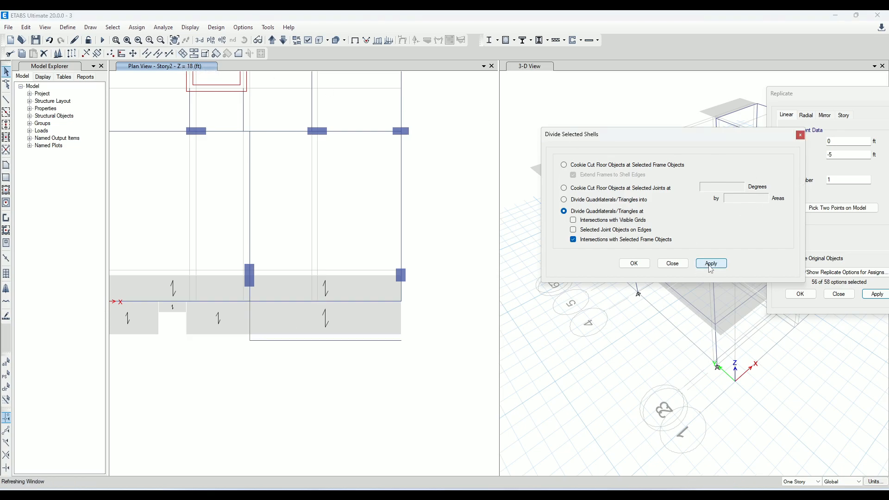
Reshape the slab piece between grids E and H by moving its outer grid E corner to 5 ft beyond grid 1
scroll(268, 343, "up", 3)
scroll(199, 310, "down", 3)
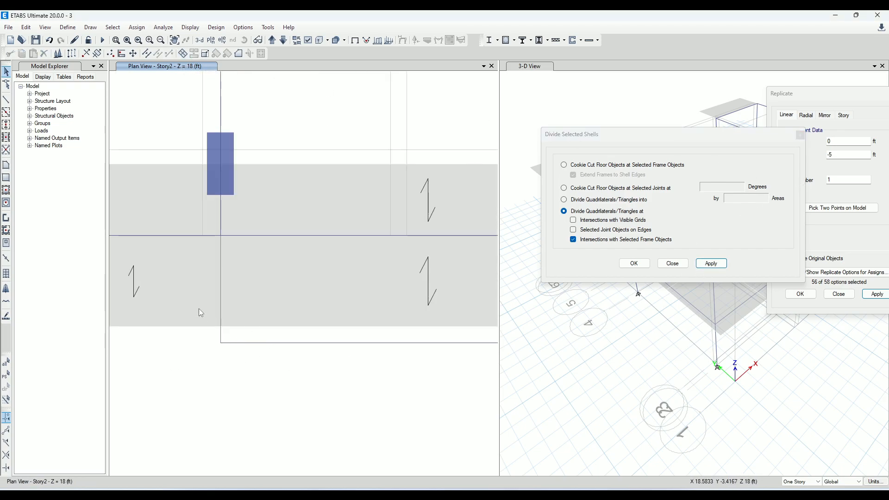
scroll(240, 296, "up", 2)
left_click(238, 324)
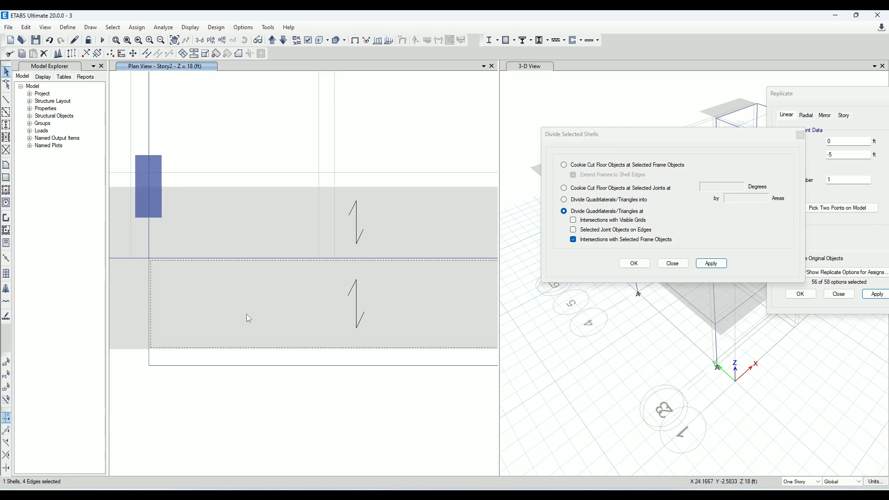
scroll(248, 315, "down", 3)
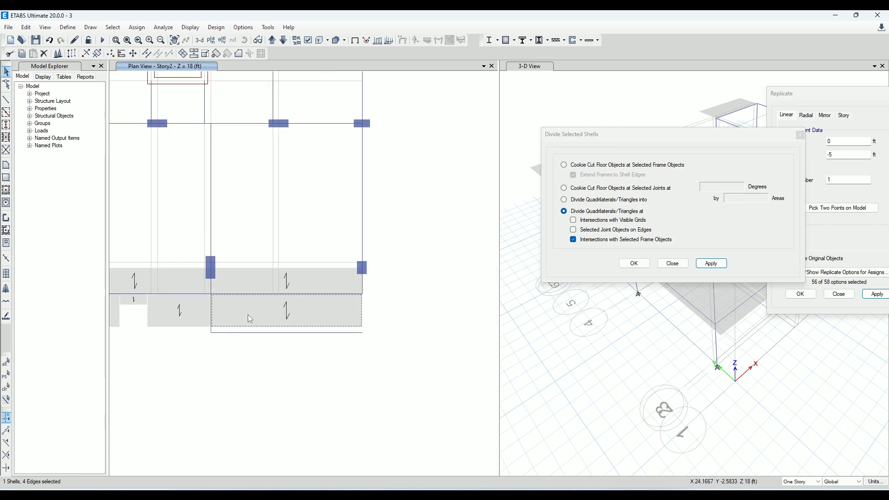
left_click(6, 84)
scroll(194, 351, "up", 3)
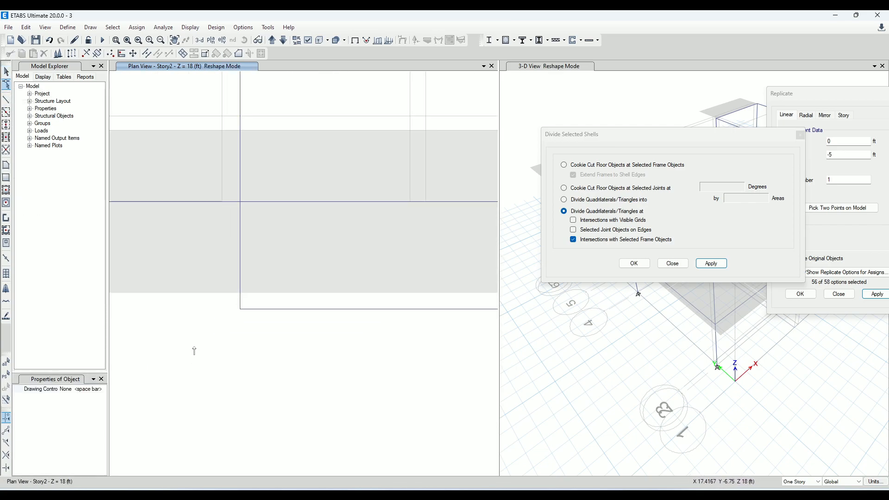
left_click_drag(240, 293, 240, 309)
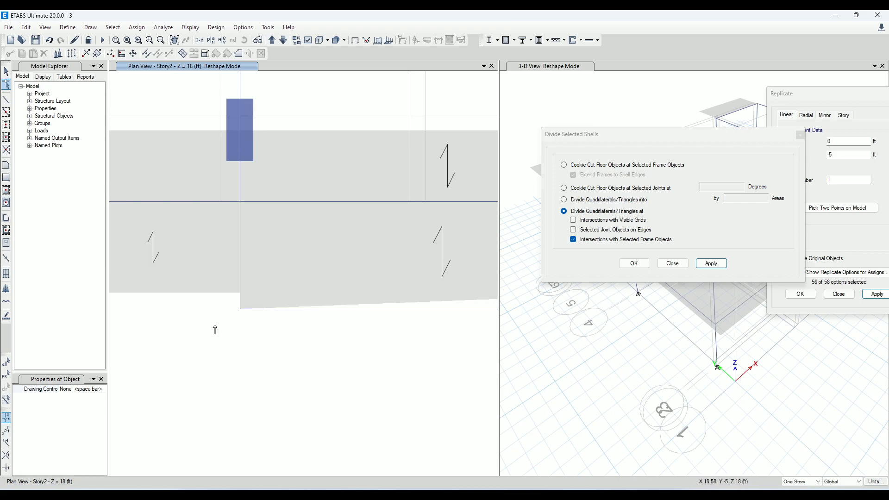
Move the same slab piece's outer corner at grid H to the end of the helper frame 5 ft beyond grid 1
scroll(171, 319, "down", 5)
scroll(260, 309, "up", 5)
middle_click_drag(414, 303, 377, 311)
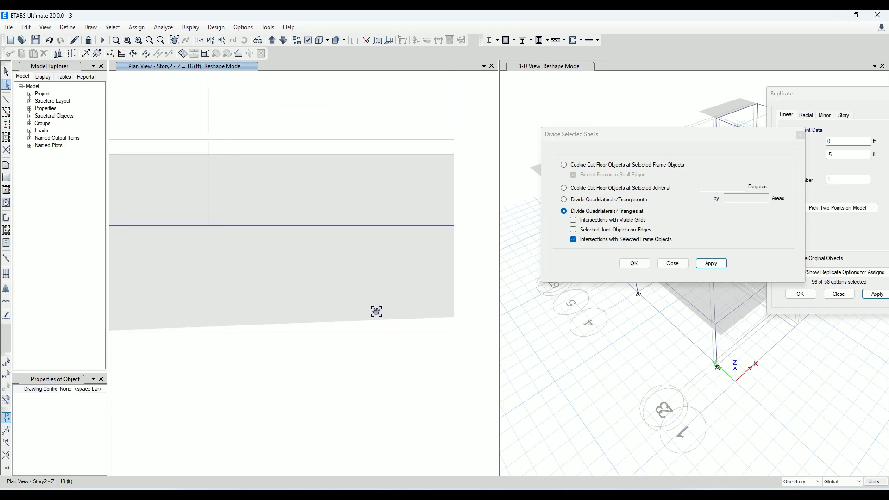
left_click_drag(454, 317, 454, 334)
Delete the two None helper frames along grid E and the outer edge of the reshaped slab piece
scroll(459, 344, "down", 5)
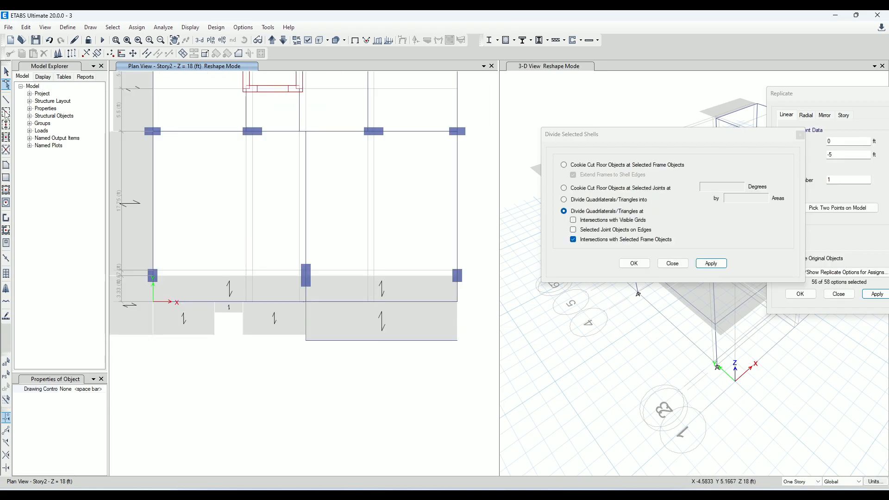
left_click(8, 74)
left_click(363, 341)
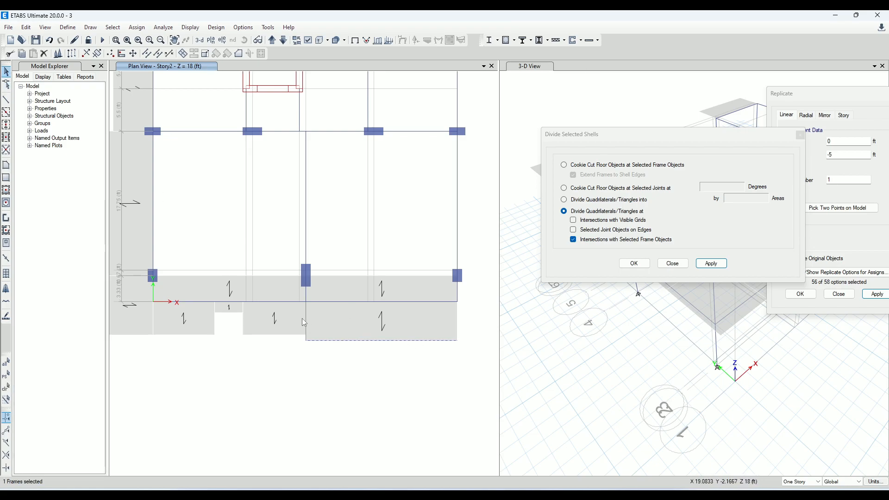
left_click(387, 368)
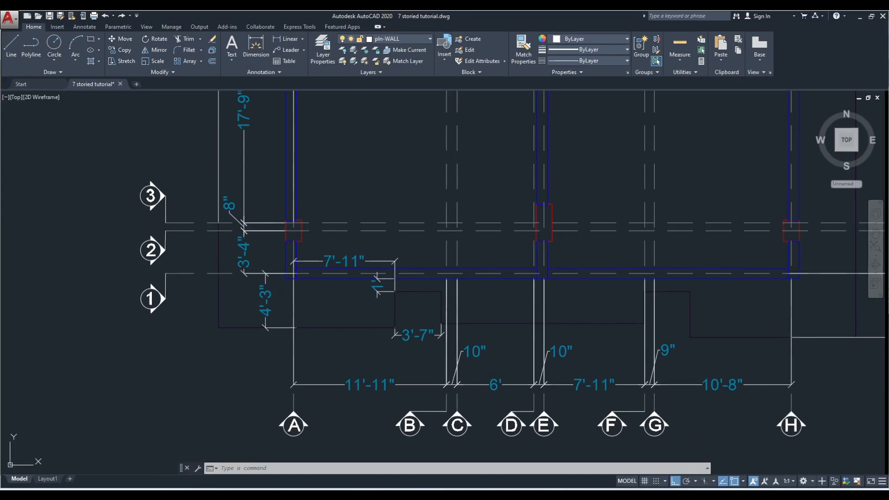
Switch to AutoCAD and examine the overhang notch beyond grid 1 between grids F and H
scroll(487, 274, "down", 3)
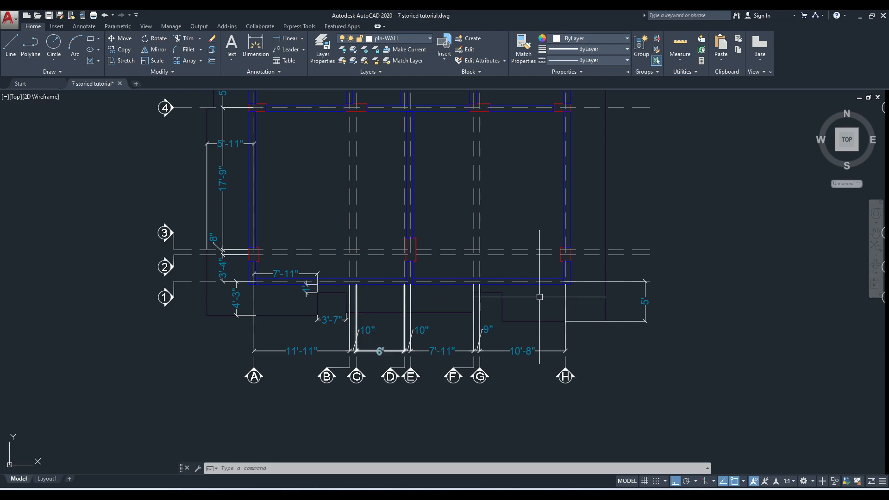
scroll(518, 326, "up", 2)
scroll(518, 327, "down", 2)
scroll(547, 304, "up", 2)
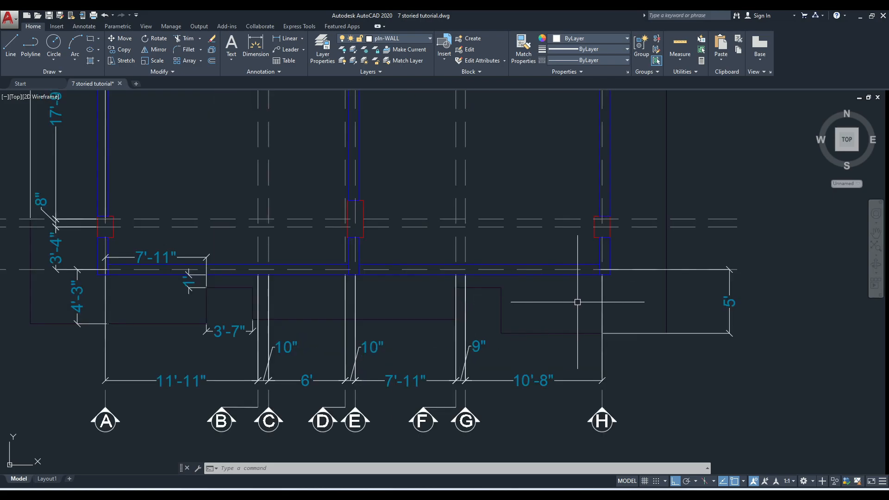
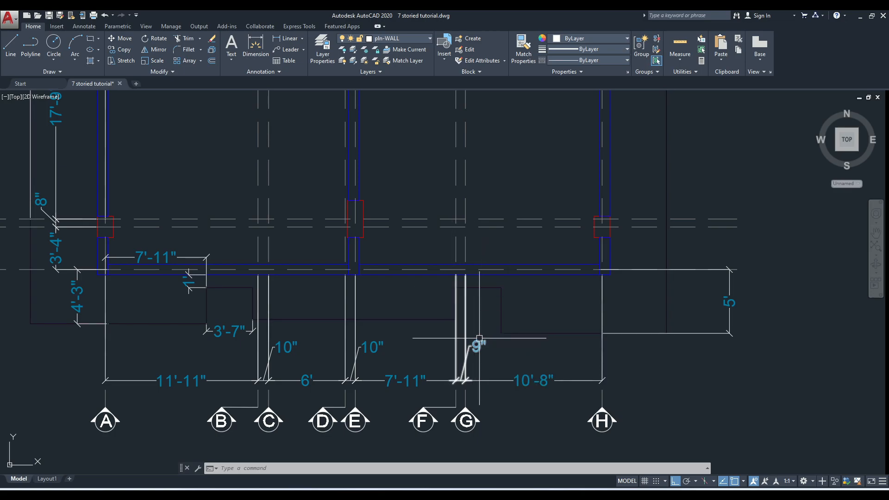
Add a horizontal linear dimension from the midpoint of the wall end at grid H to the near side of the overhang notch
left_click(286, 38)
scroll(608, 271, "up", 2)
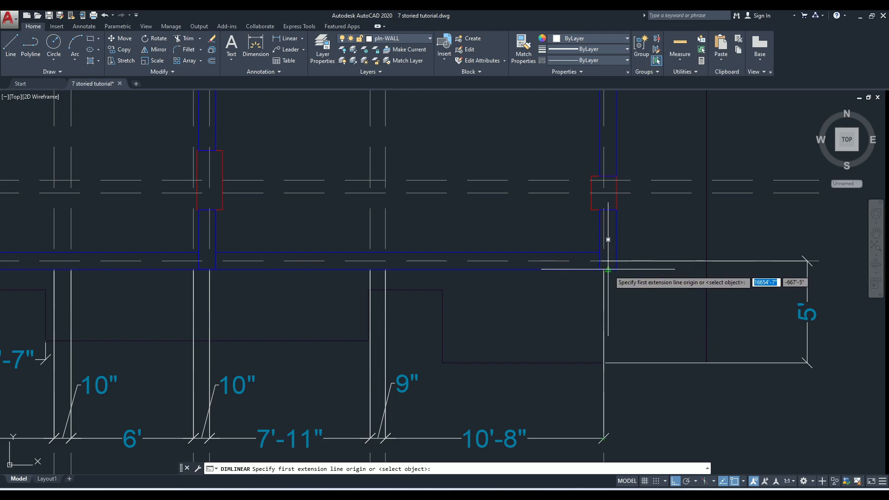
left_click(610, 270)
left_click(442, 290)
left_click(448, 226)
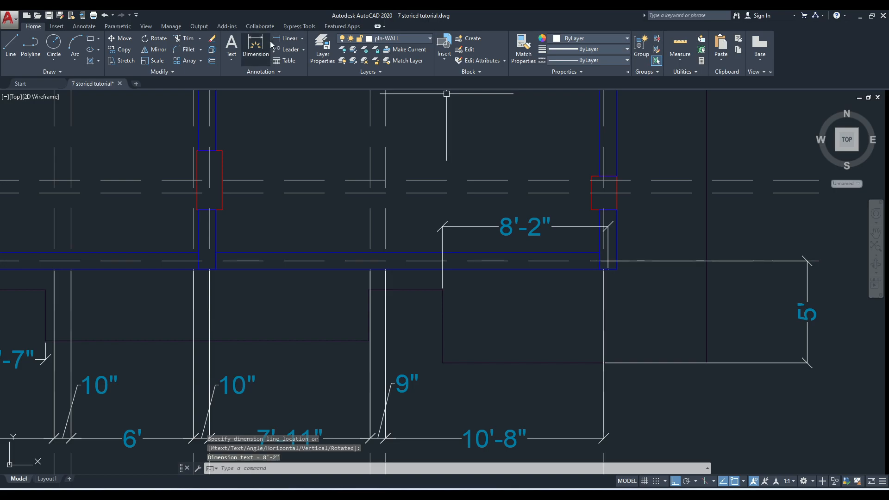
Add a horizontal linear dimension across the width of the overhang notch near grids F and G
left_click(286, 39)
left_click(369, 341)
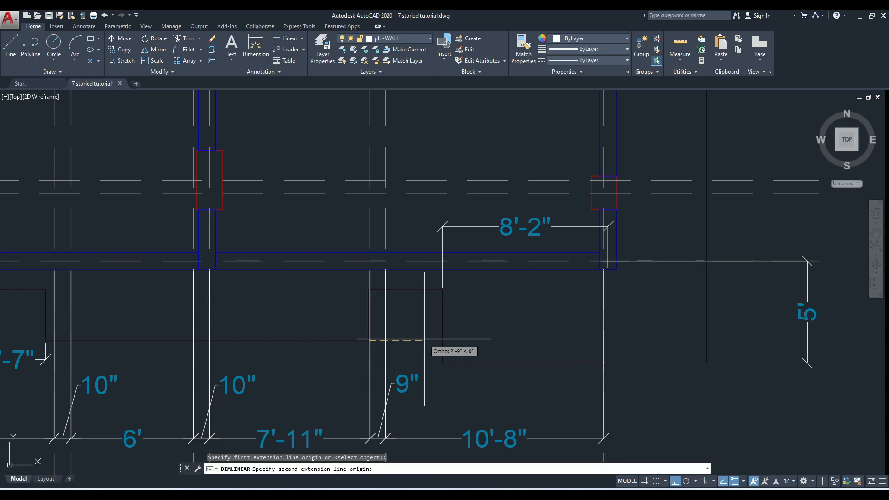
left_click(443, 341)
left_click(445, 159)
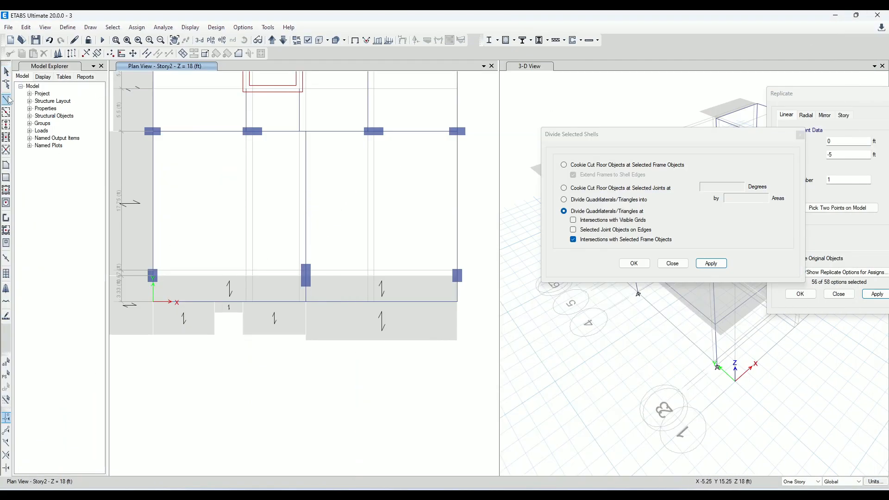
Switch to ETABS, draw a None frame along the slab edge at grid H, and replicate it with dx -8.17 ft and dy 0
left_click(6, 100)
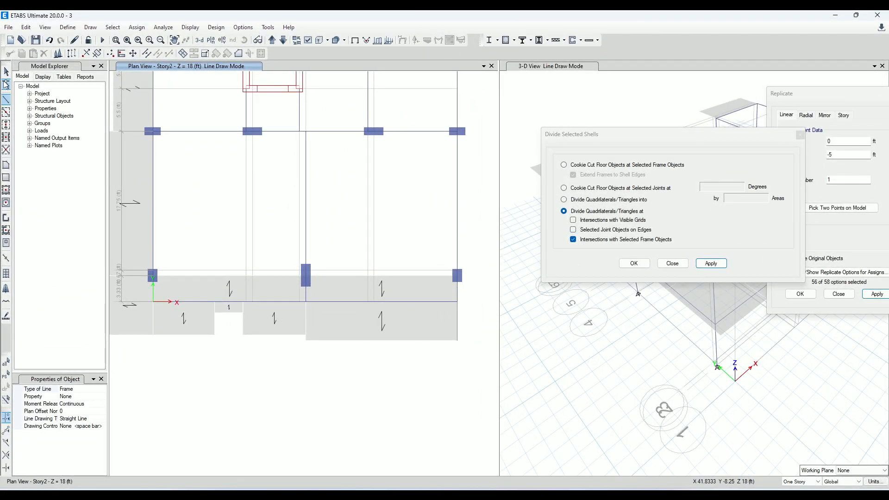
left_click(6, 73)
left_click(457, 326)
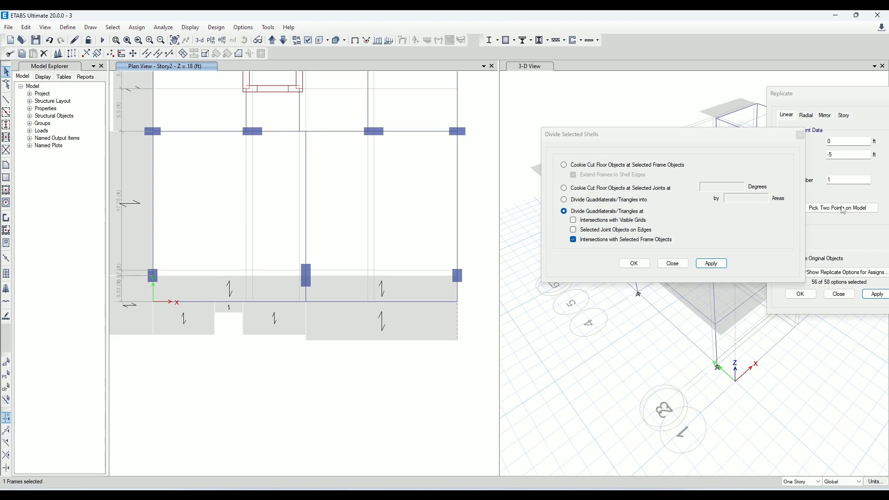
left_click(801, 134)
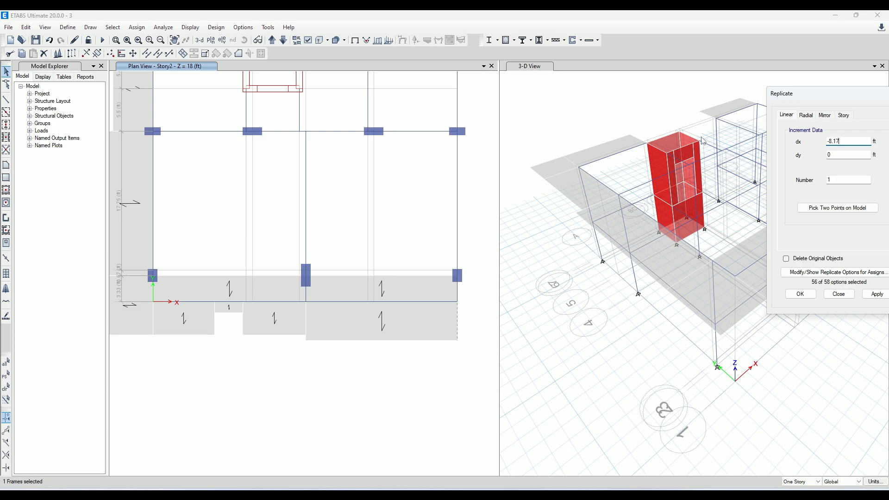
left_click(877, 294)
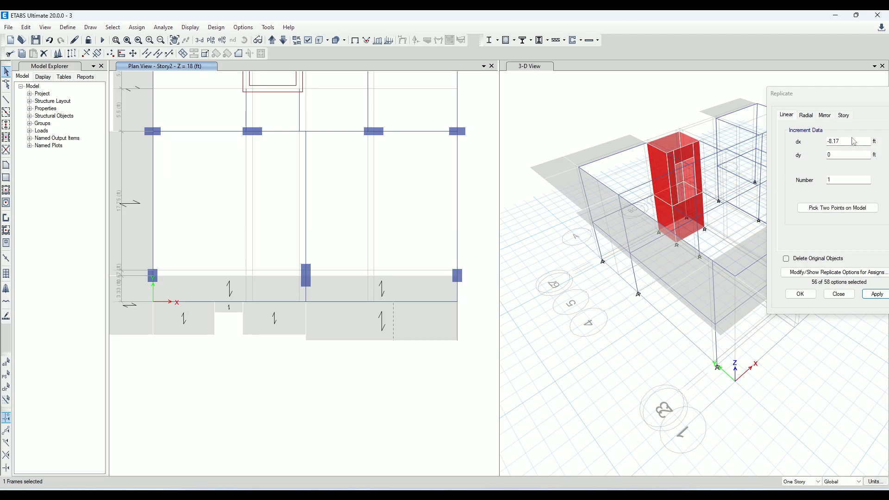
Replicate the new frame at the notch's near side with dx -3.58 ft and dy 0 to mark the far side
left_click_drag(864, 142, 405, 120)
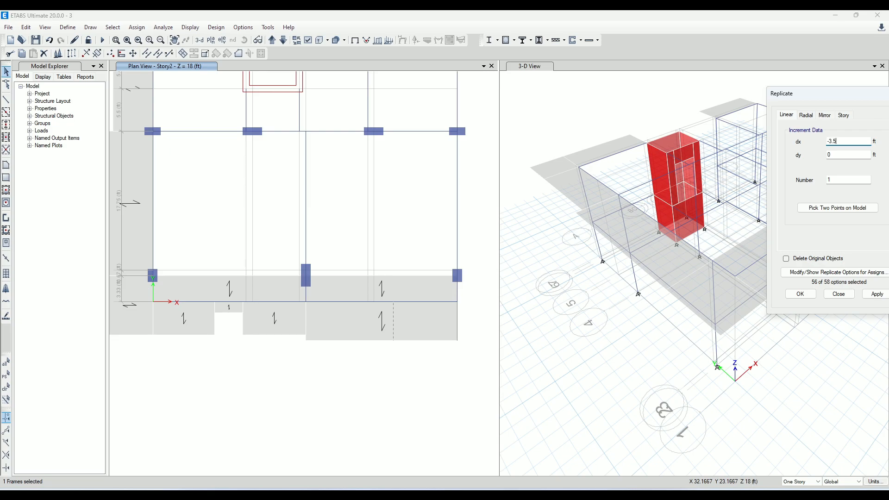
left_click(877, 294)
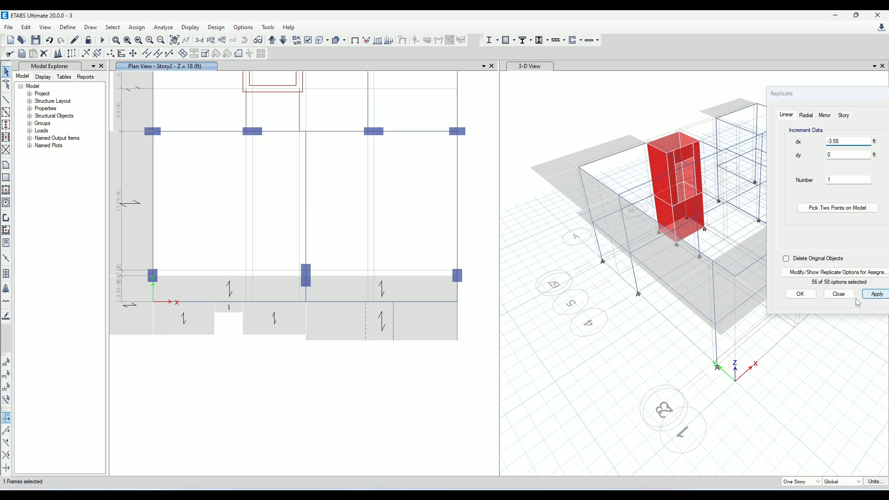
scroll(375, 304, "up", 3)
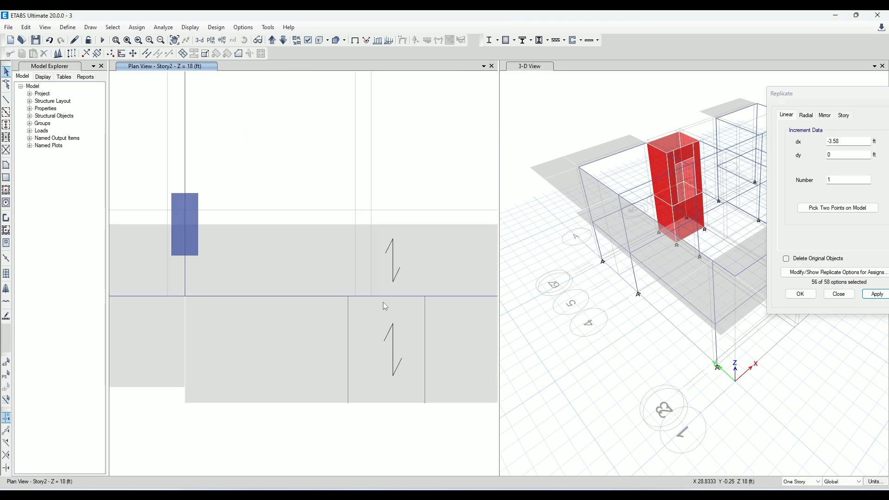
scroll(383, 301, "down", 3)
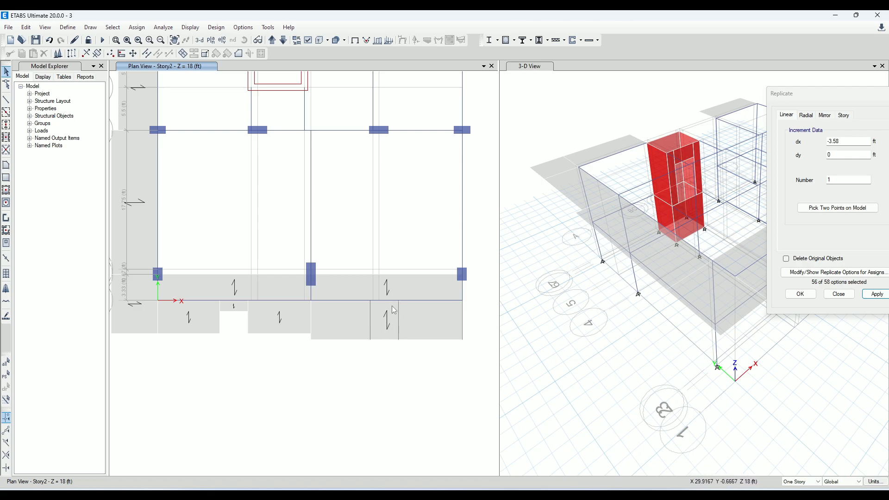
Draw a None frame along the edge beam between the inner ends of the two notch-side frames
left_click(6, 100)
scroll(309, 229, "up", 5)
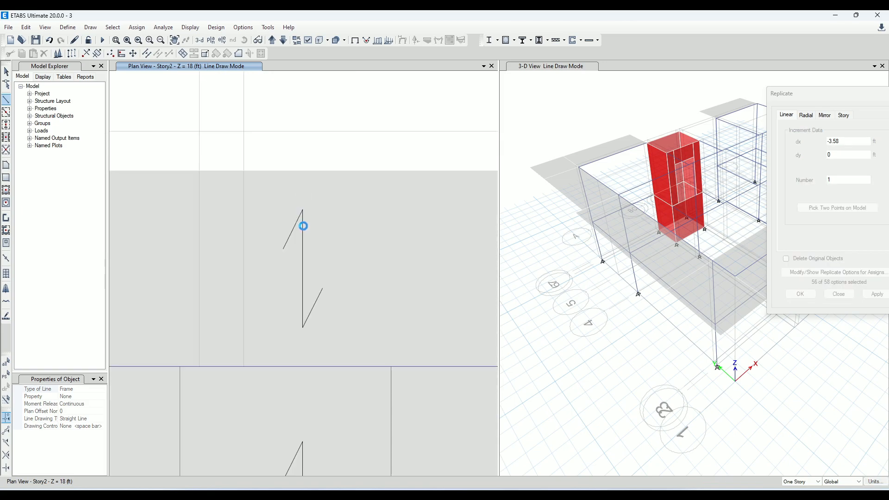
left_click(180, 366)
left_click(391, 367)
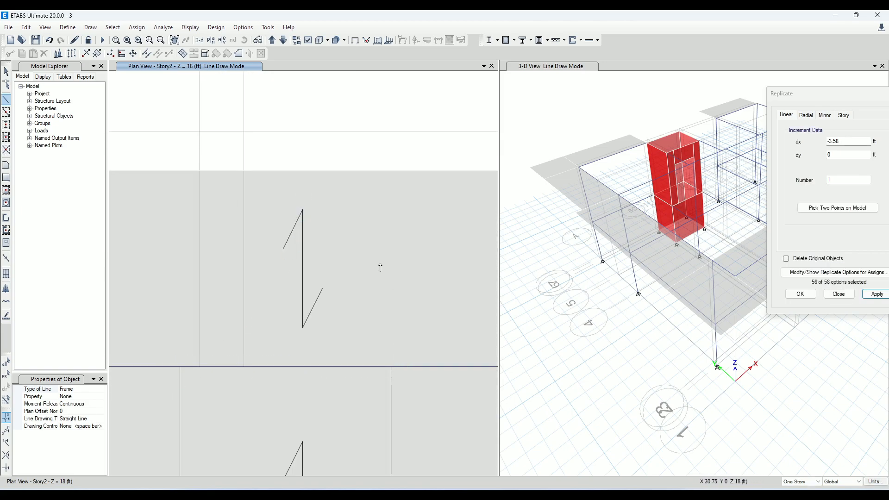
scroll(380, 265, "down", 3)
left_click(6, 71)
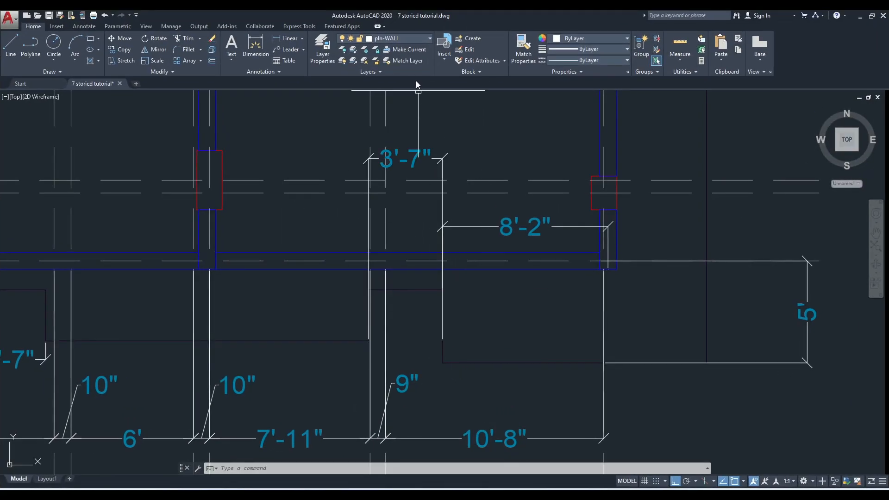
Switch to AutoCAD and add a vertical linear dimension from the notch's inner edge to the wall's outer face
left_click(287, 38)
scroll(501, 348, "up", 3)
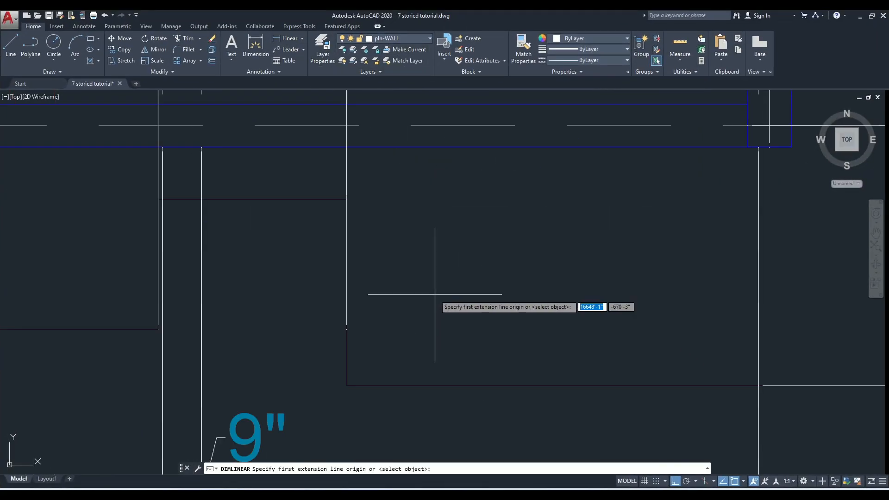
left_click(347, 199)
left_click(347, 147)
left_click(514, 199)
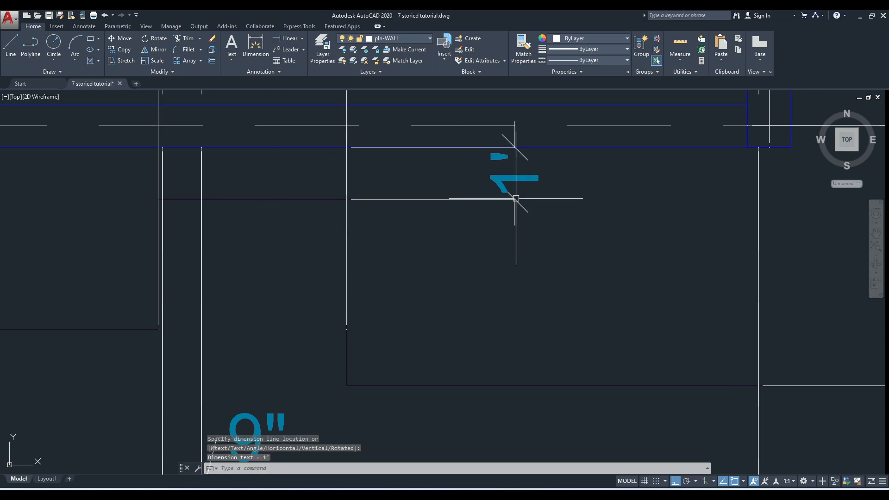
scroll(555, 310, "down", 3)
scroll(532, 271, "up", 4)
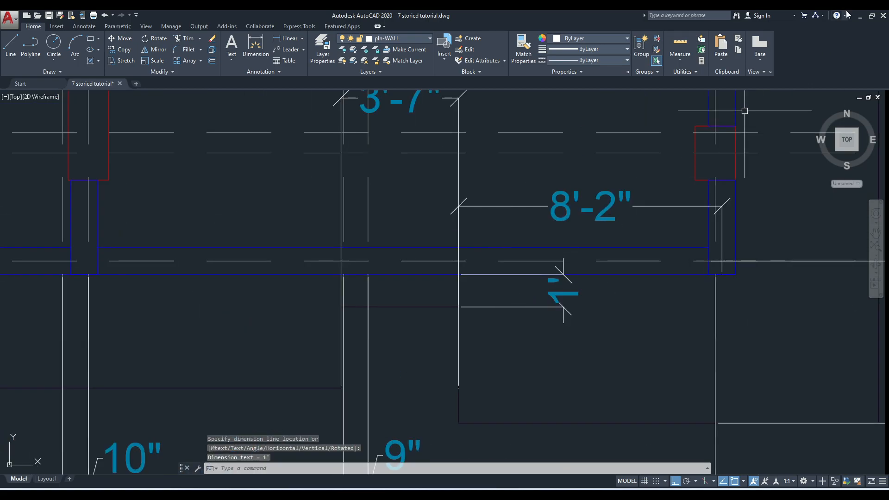
Switch to ETABS and replicate the short None frame on the edge beam with dx 0 and dy -1.58 ft
left_click(861, 15)
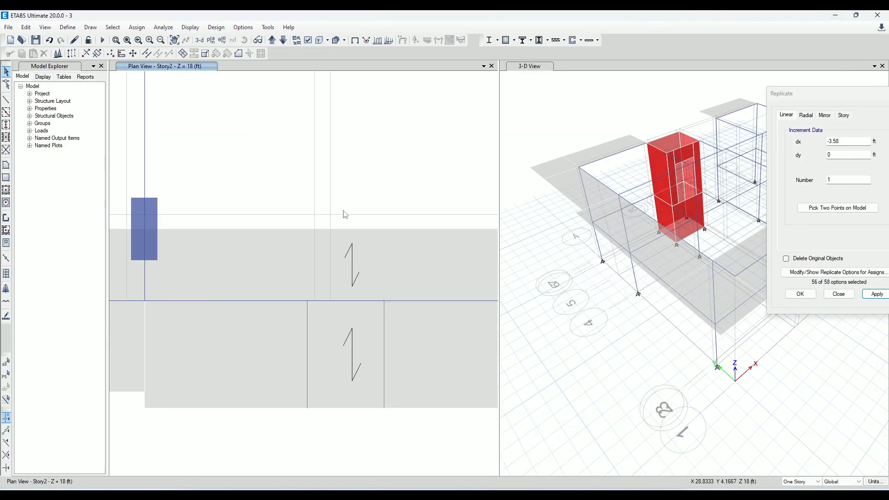
left_click(356, 301)
left_click(863, 140)
left_click_drag(848, 155, 445, 117)
type("-1")
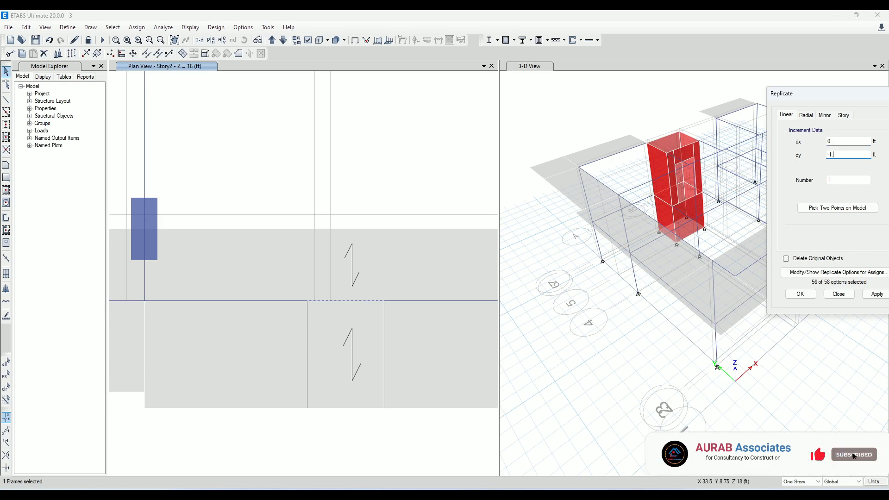
type(".58")
left_click(878, 295)
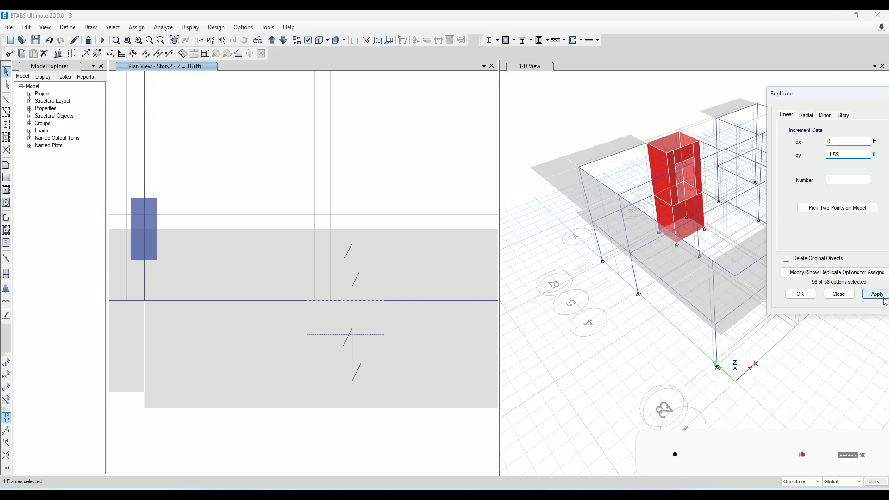
left_click(331, 332)
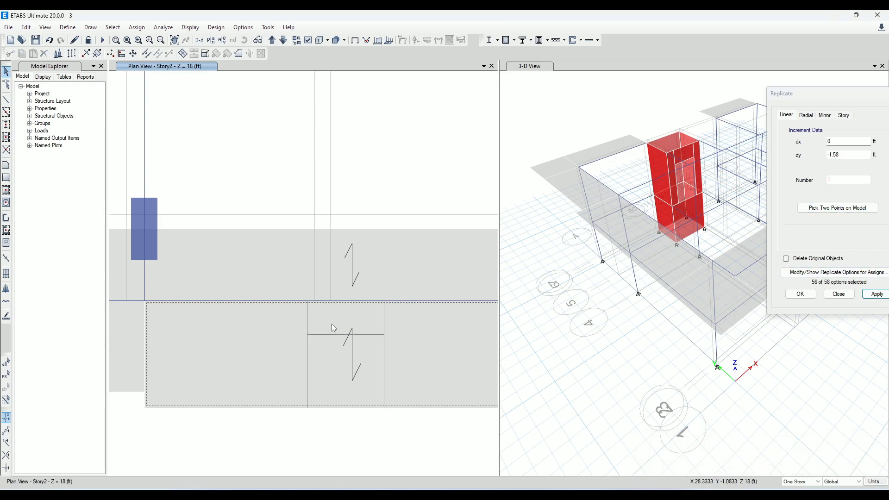
left_click(307, 330)
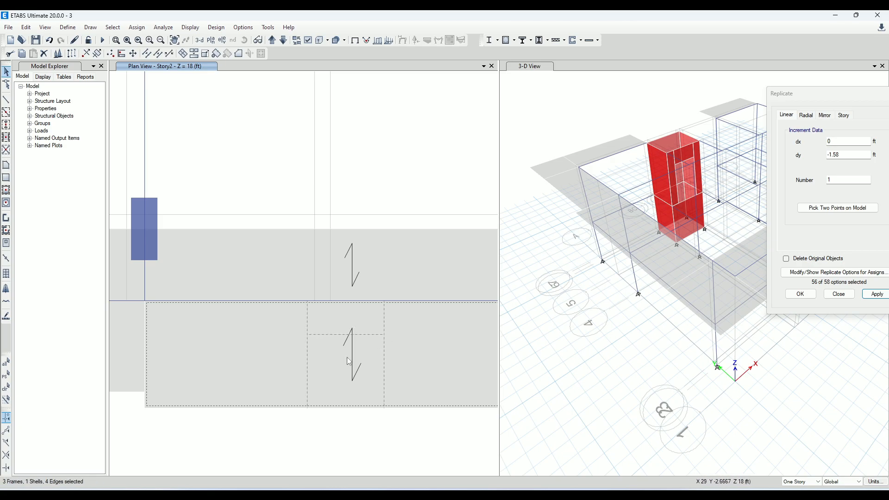
left_click(877, 294)
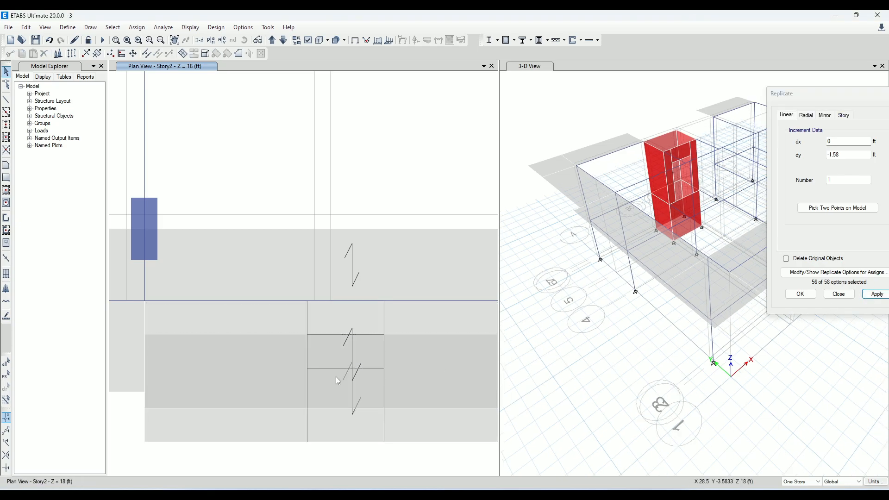
left_click(337, 441)
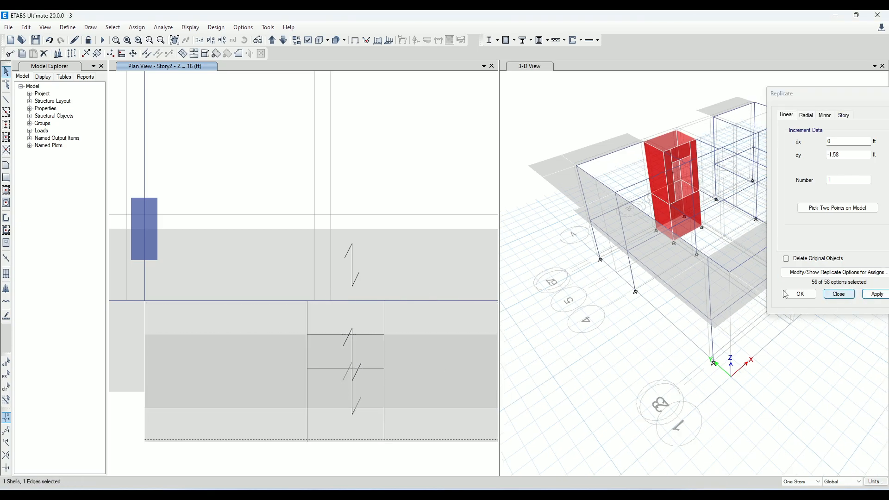
left_click(49, 40)
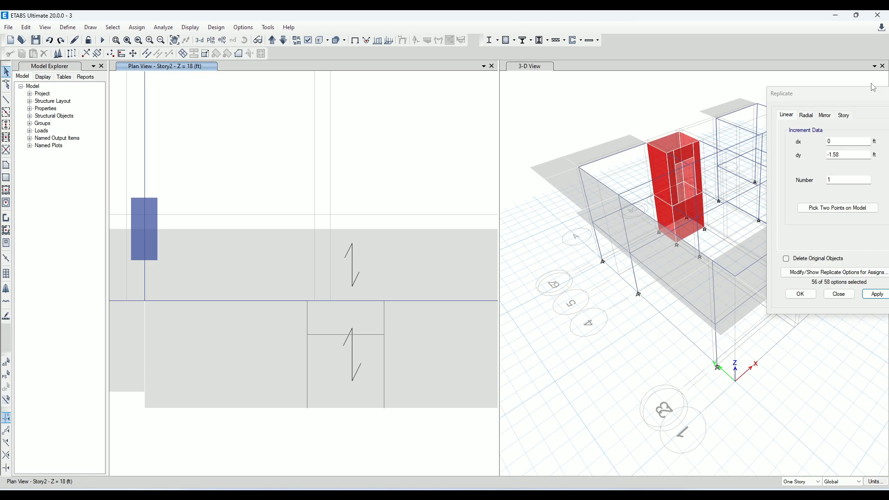
Close the Replicate dialog and divide the slab piece between grids E and H at its intersections with the three selected notch frames
left_click_drag(858, 99, 726, 128)
left_click(778, 128)
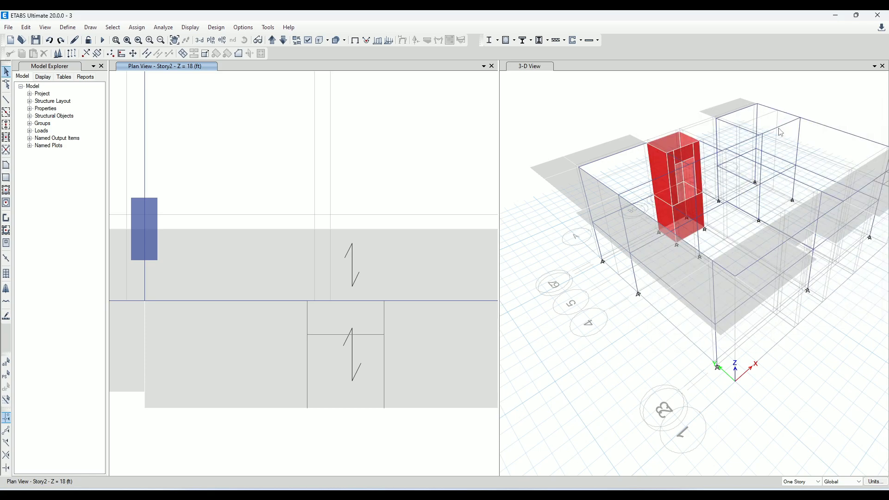
left_click(214, 336)
scroll(218, 338, "down", 5)
scroll(249, 346, "up", 5)
left_click(255, 346)
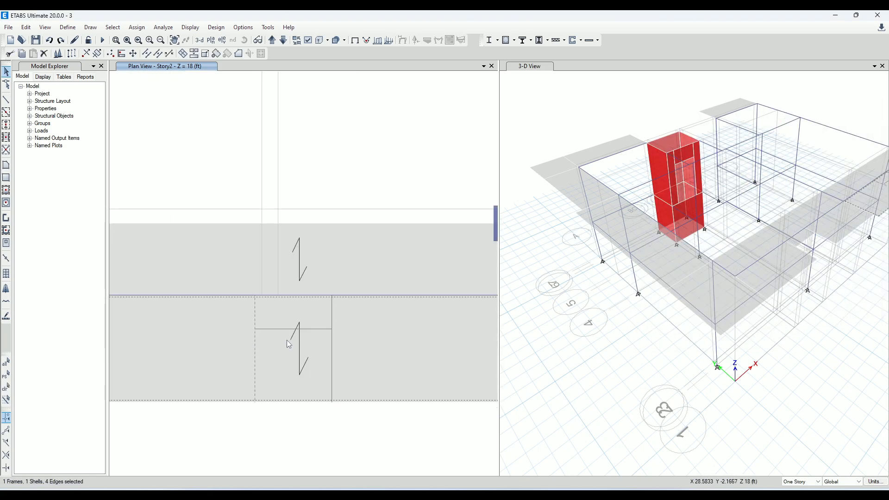
left_click(333, 345)
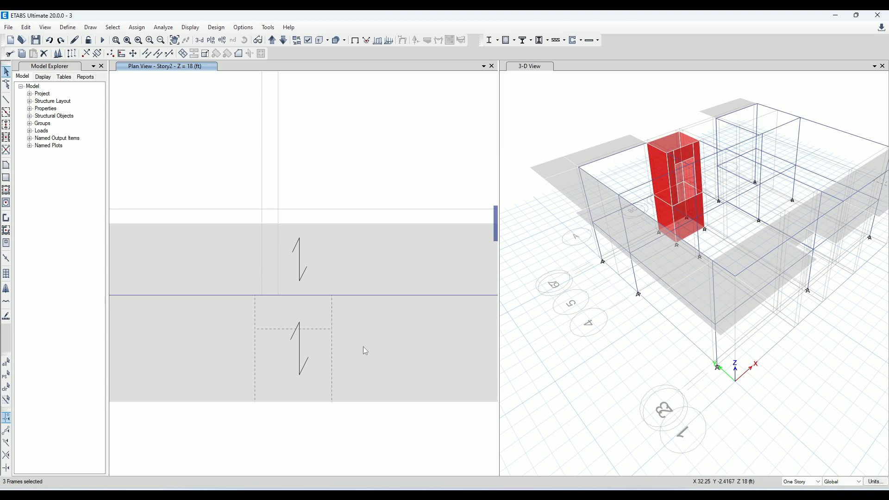
left_click(224, 349)
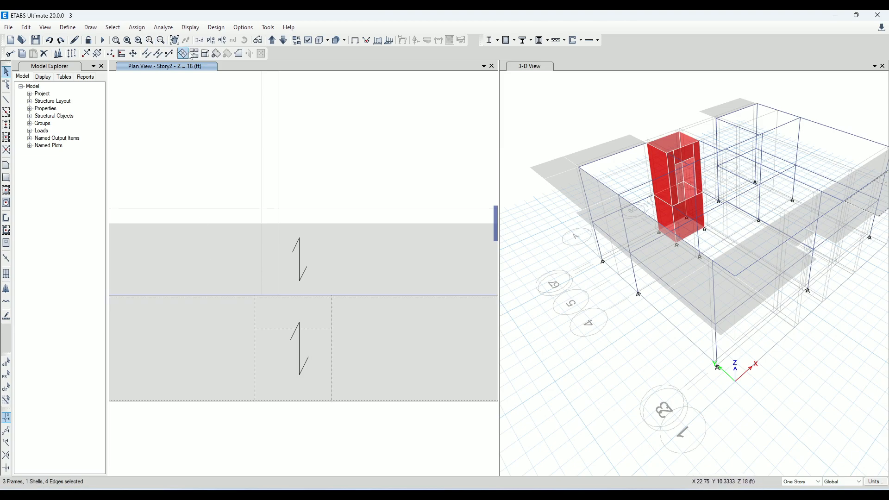
left_click(194, 54)
left_click(712, 264)
Divide the middle slab strip at its intersection with the cross frame and delete the outer part to form the notch
left_click(293, 371)
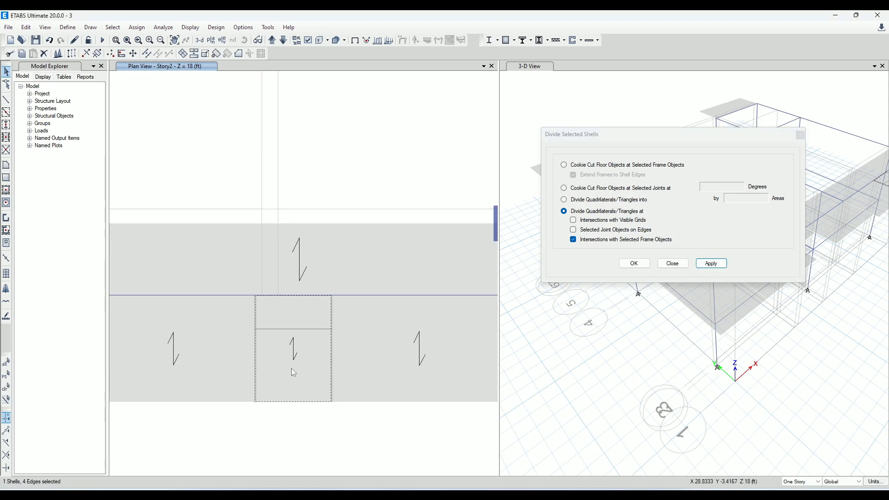
left_click(288, 329)
left_click(718, 270)
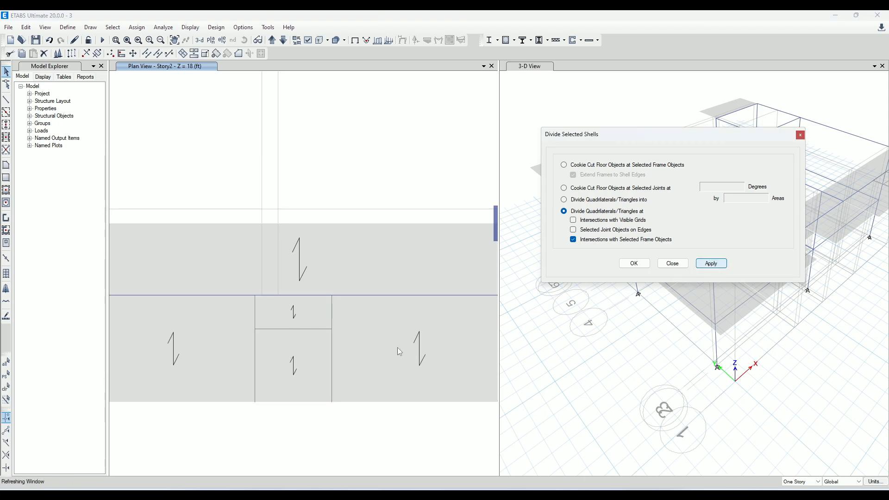
left_click(287, 360)
key("Delete")
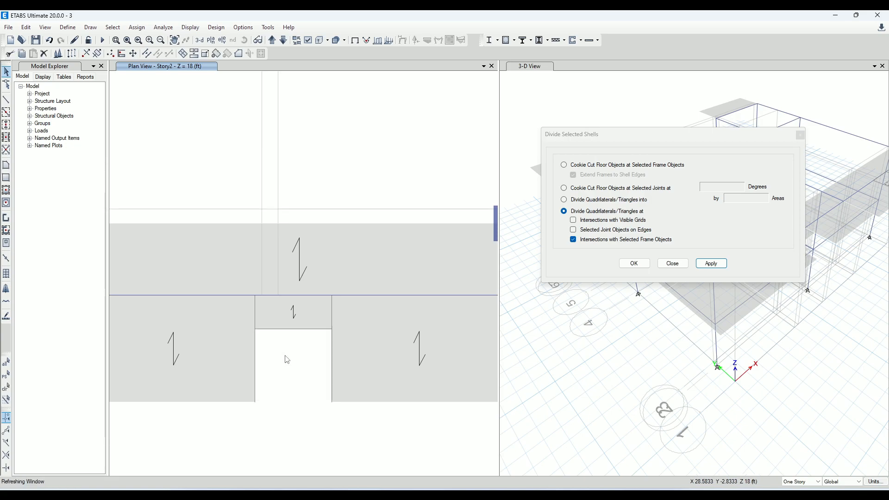
Delete the four None helper frames around the notch between grids E and H
left_click(332, 306)
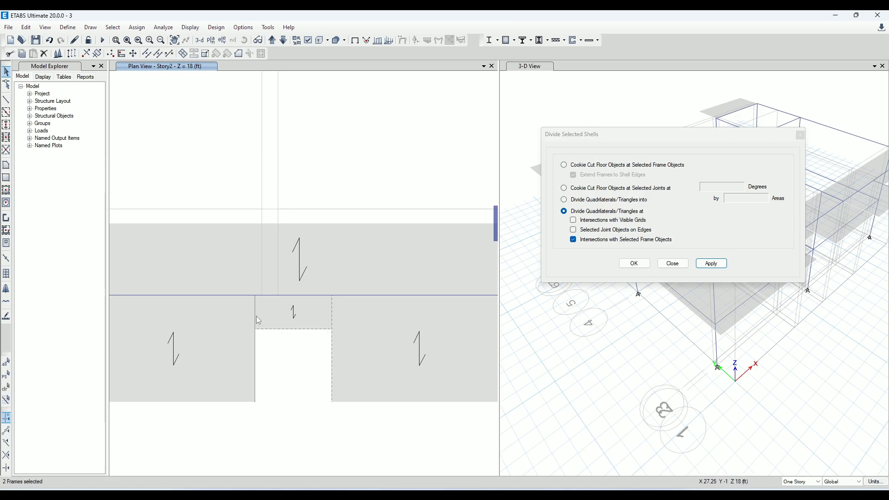
left_click(271, 295)
left_click(26, 27)
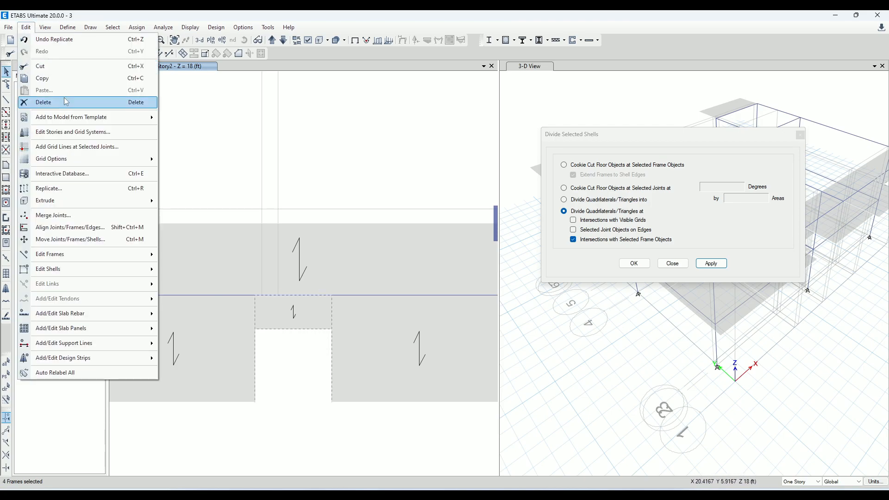
left_click(42, 102)
scroll(403, 263, "down", 2)
scroll(371, 287, "up", 3)
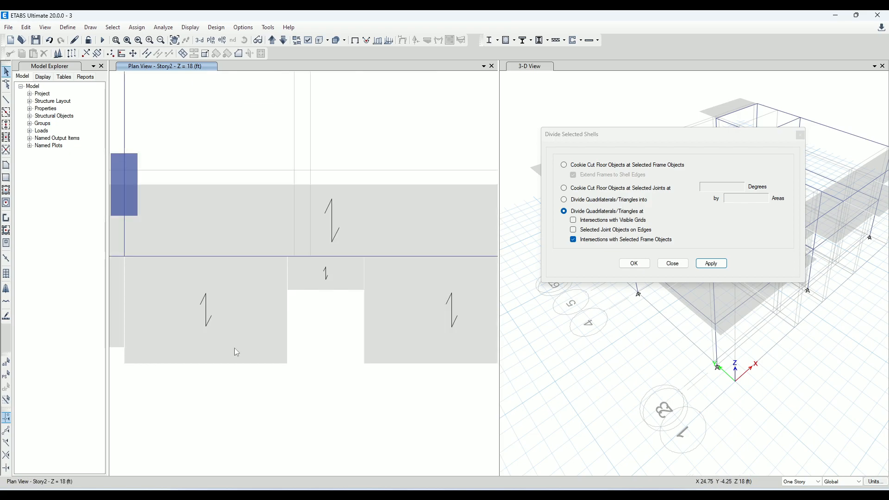
middle_click_drag(142, 347, 224, 346)
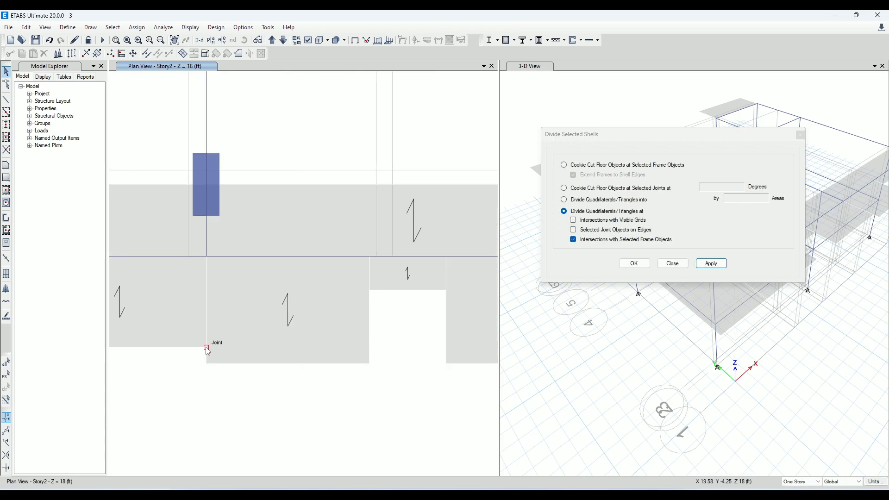
left_click(6, 99)
left_click(207, 350)
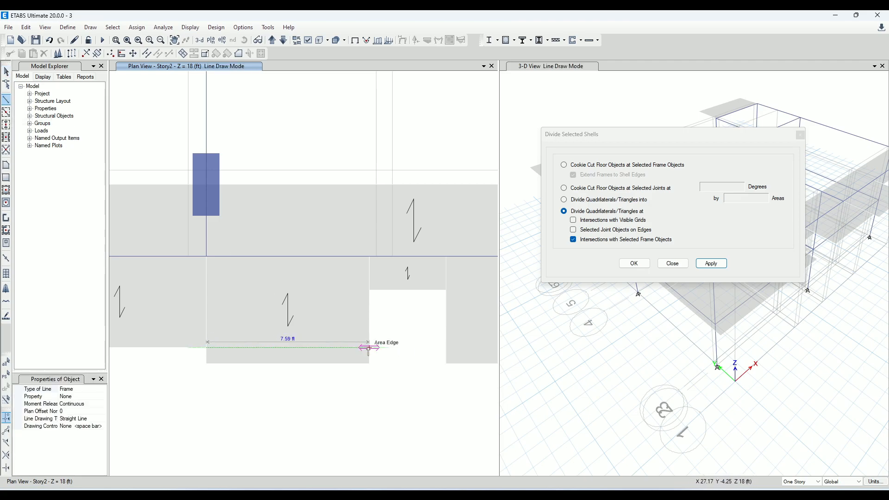
key("Escape")
left_click(207, 366)
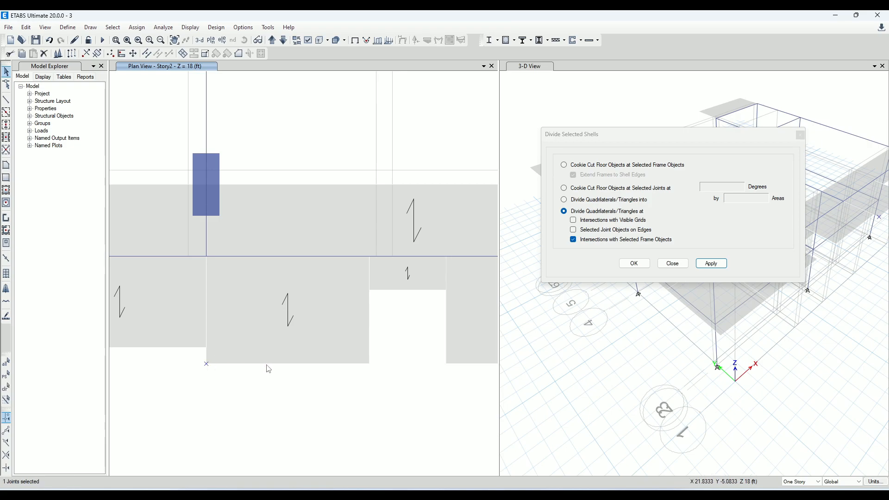
Draw a None frame along the outer edge of the slab piece from grid E to the corner of the notch
left_click(6, 99)
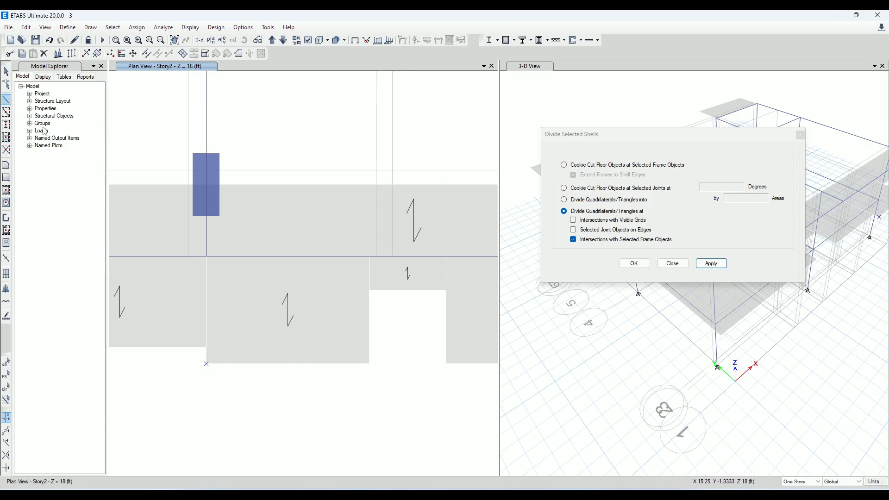
left_click(206, 364)
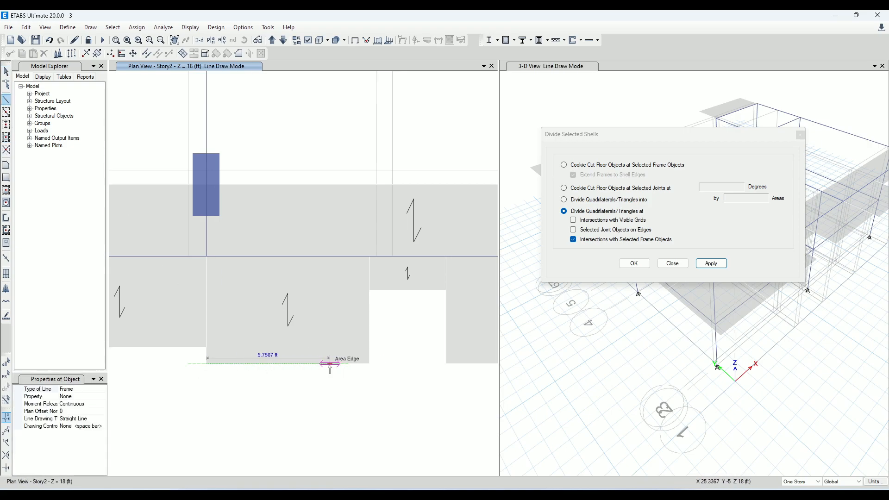
double_click(369, 364)
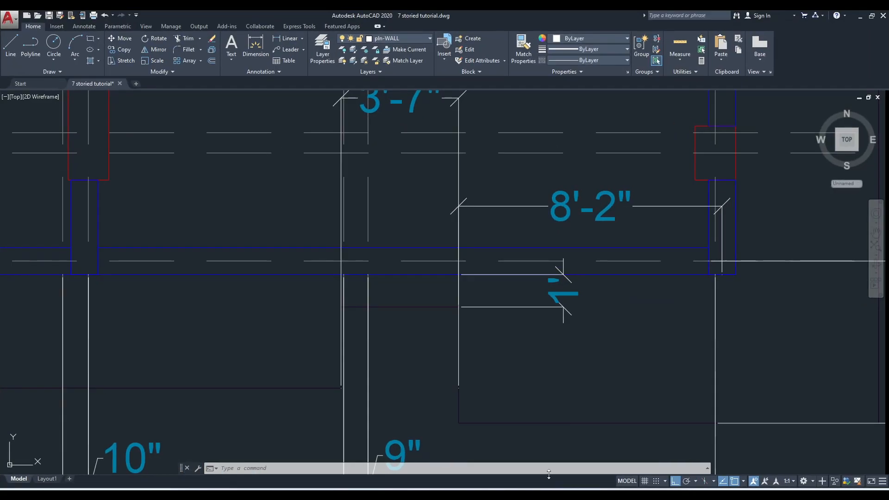
Switch to AutoCAD, check the overhang depth dimensions along grid 1, and return to ETABS
scroll(532, 208, "down", 5)
scroll(399, 338, "up", 3)
left_click(751, 305)
key("Escape")
middle_click_drag(72, 294, 176, 319)
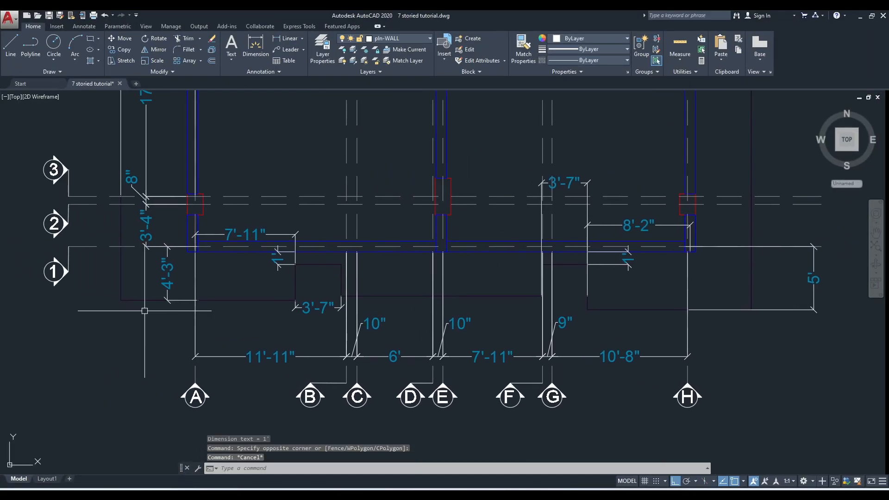
left_click(858, 17)
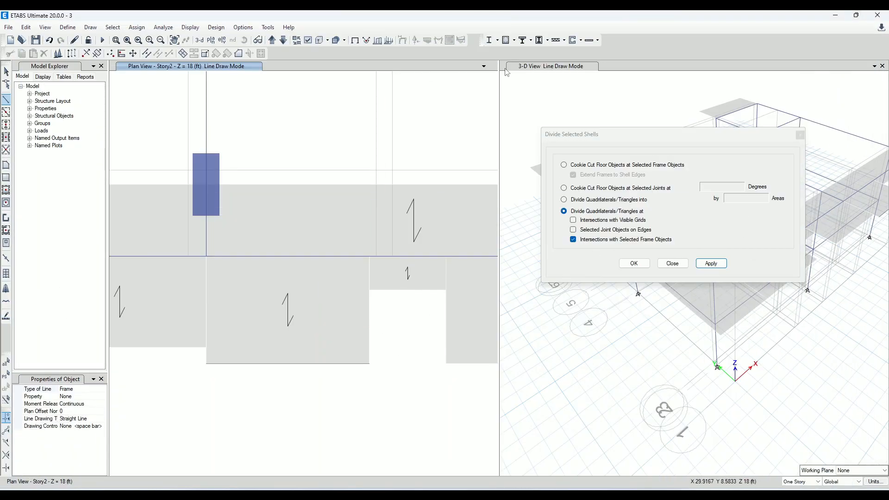
Replicate the None frame on the slab's outer edge with dx 0 and dy -0.75 ft
left_click(72, 54)
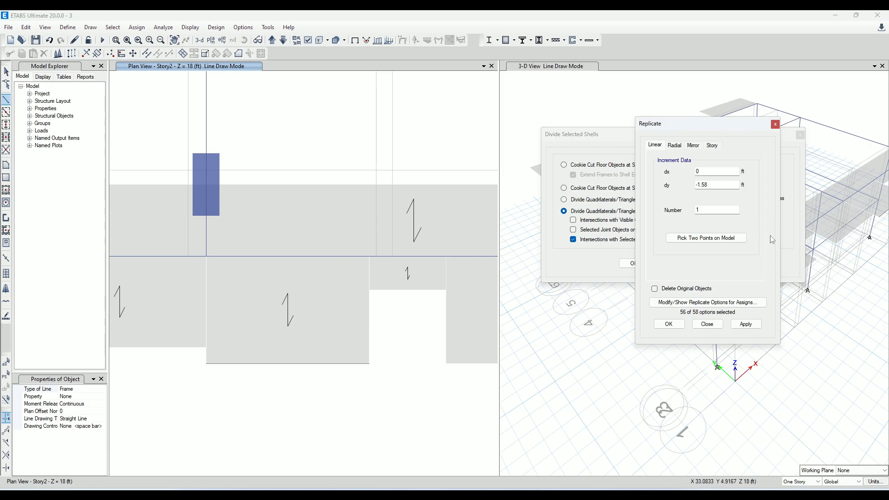
double_click(722, 185)
left_click(750, 325)
left_click(513, 286)
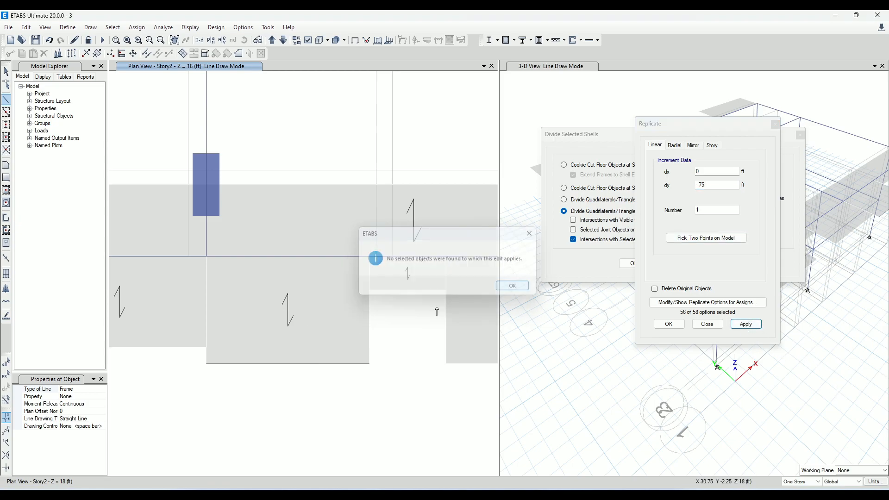
key("Escape")
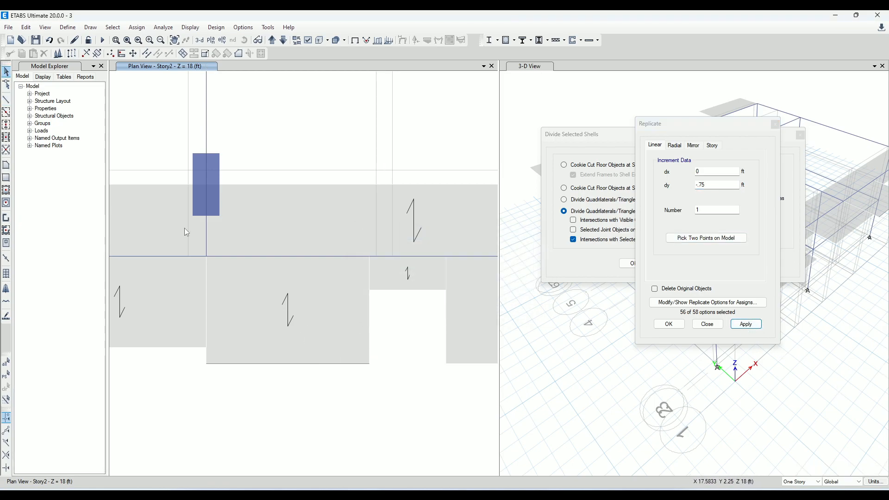
left_click(266, 364)
left_click(746, 324)
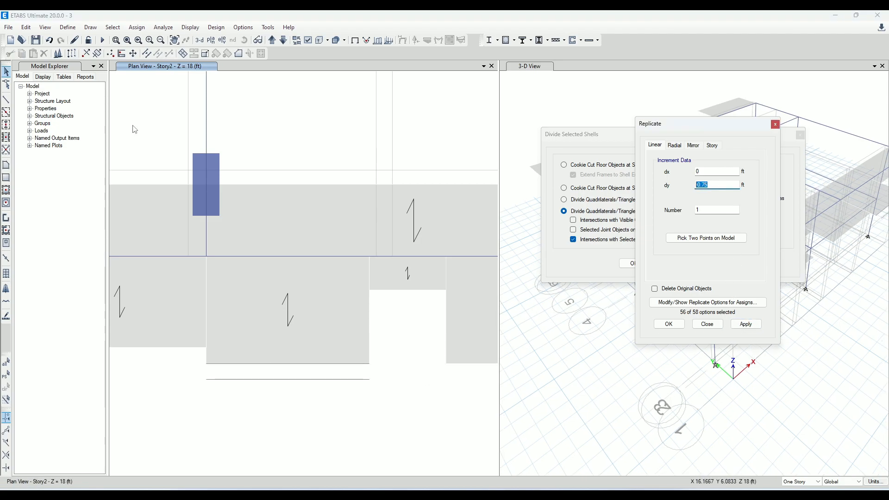
Replicate the frame on the slab's outer edge again with dy 0.75 ft
key("BackSpace")
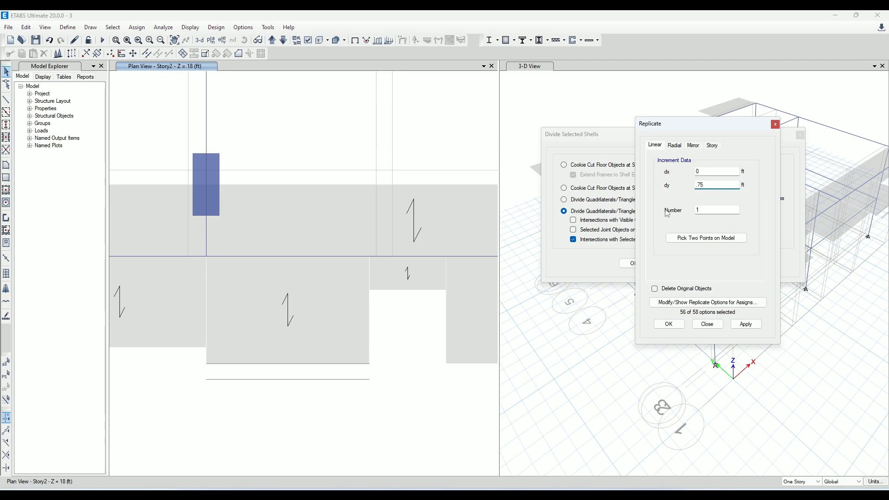
left_click(336, 364)
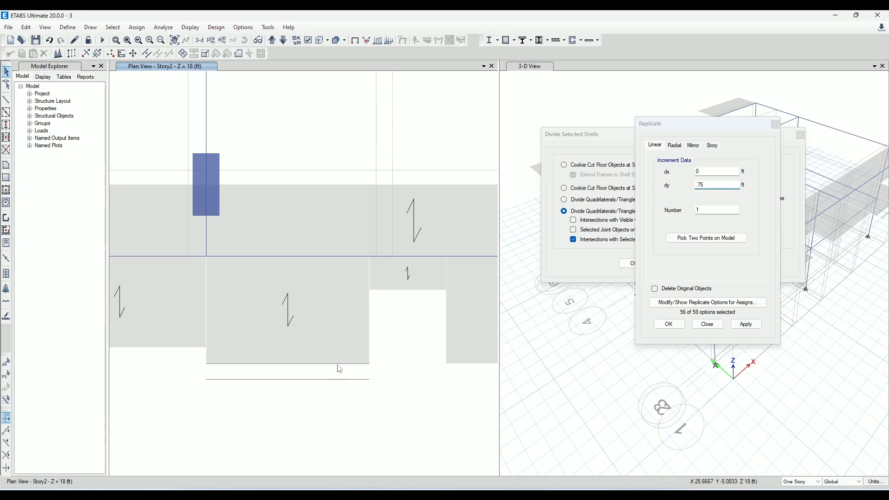
left_click(746, 324)
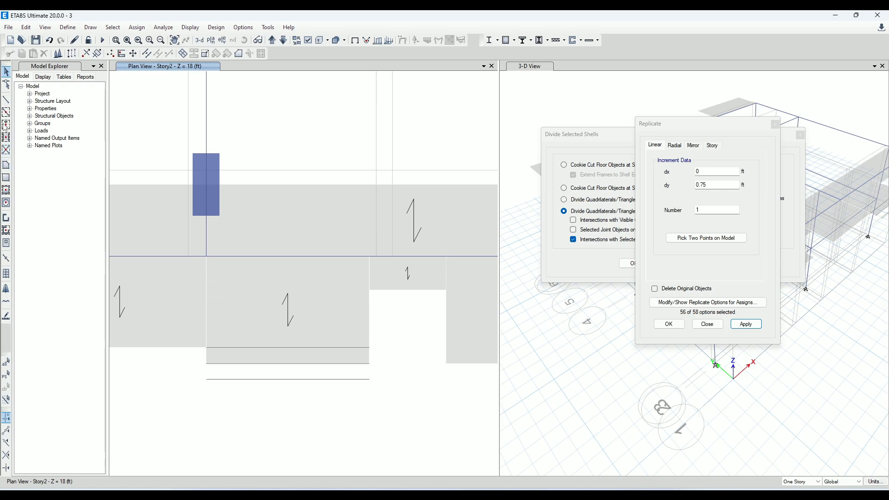
Reshape the slab piece between grid E and the notch, moving its two outer corners onto the replicated frame at 0.75 ft
left_click(6, 84)
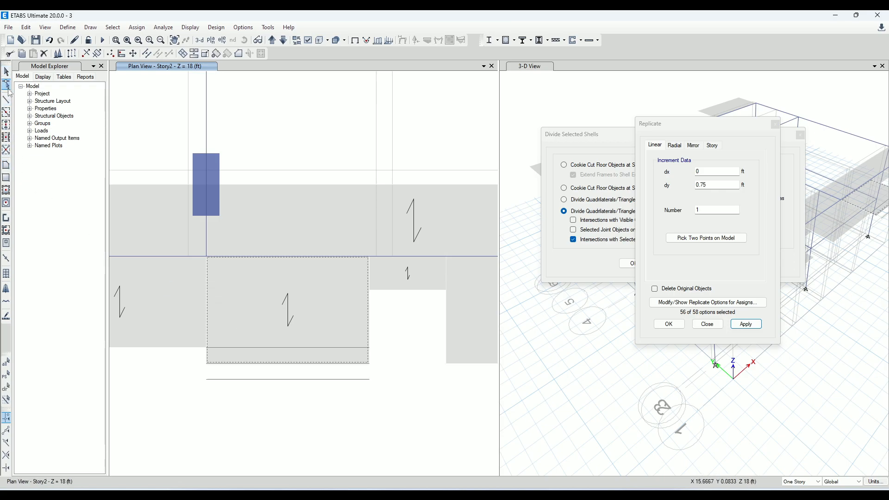
left_click(229, 296)
left_click_drag(207, 364, 207, 348)
left_click_drag(369, 363, 367, 360)
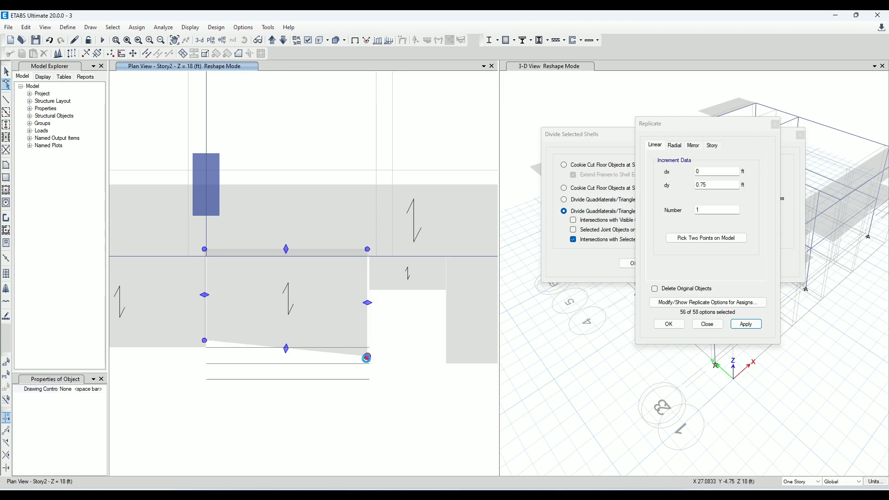
key("ctrl+z")
left_click(251, 301)
left_click_drag(370, 363, 375, 355)
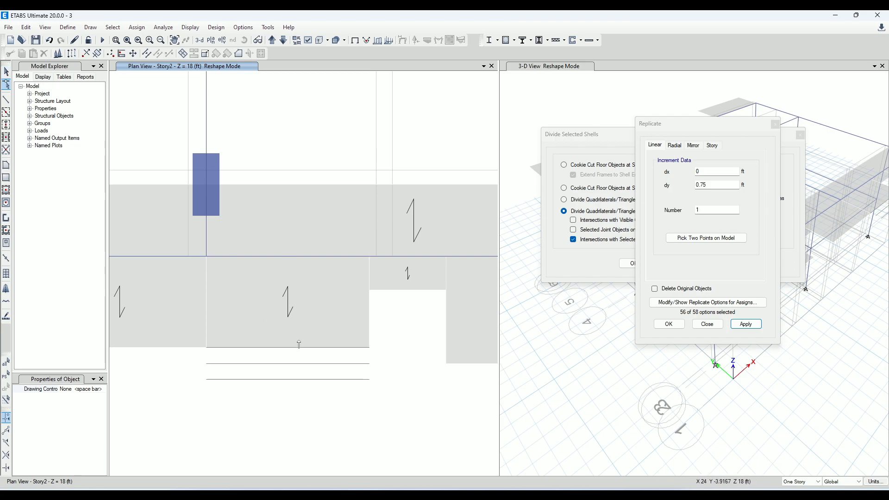
Delete the three horizontal None helper frames at the outer edge of the reshaped slab piece
left_click(6, 72)
left_click(275, 351)
left_click(43, 56)
Widen the plan view and merge the slab piece beside grid A with the short strip behind the first notch
scroll(160, 140, "down", 3)
middle_click_drag(260, 245, 387, 335)
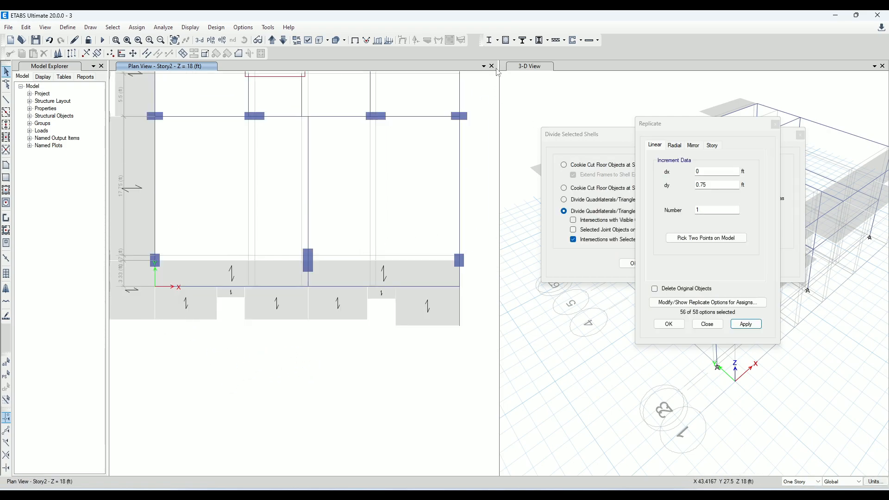
left_click_drag(499, 63, 567, 63)
scroll(268, 254, "up", 2)
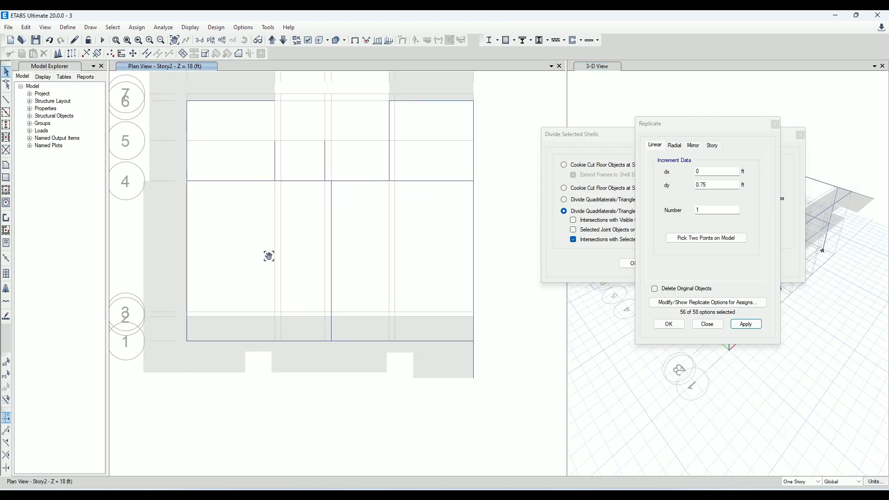
left_click(205, 362)
key("Escape")
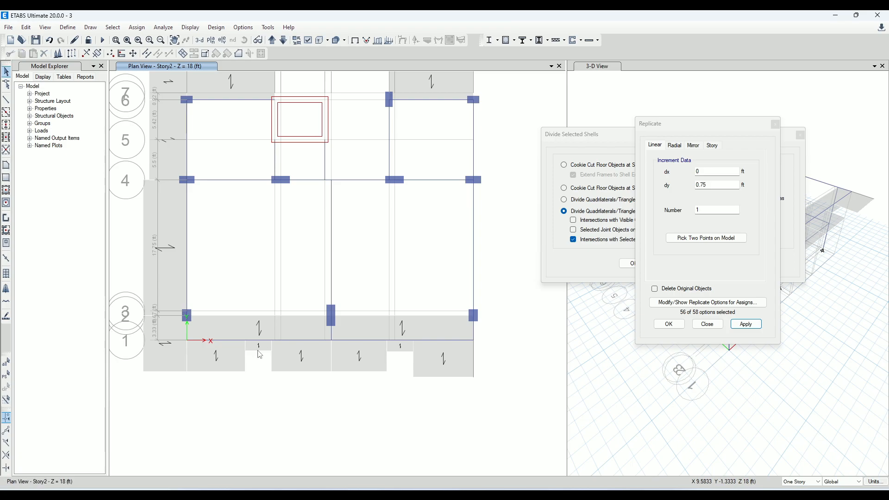
left_click(234, 357)
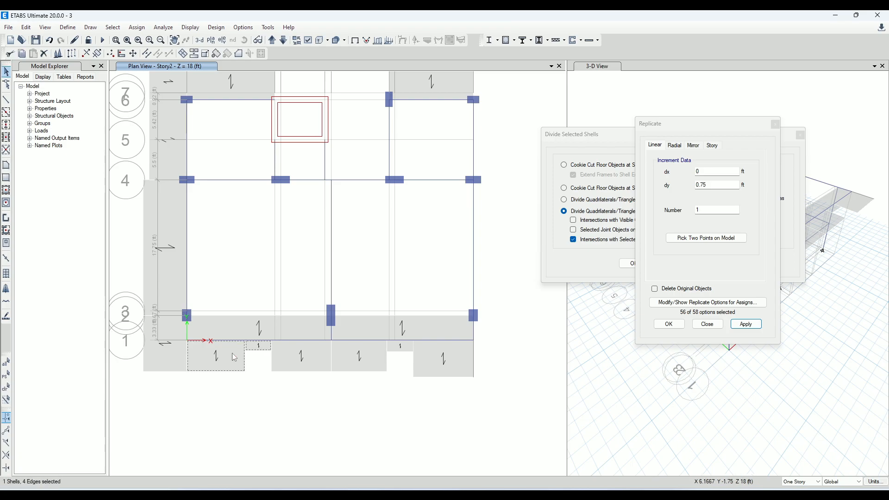
left_click(183, 54)
left_click(605, 386)
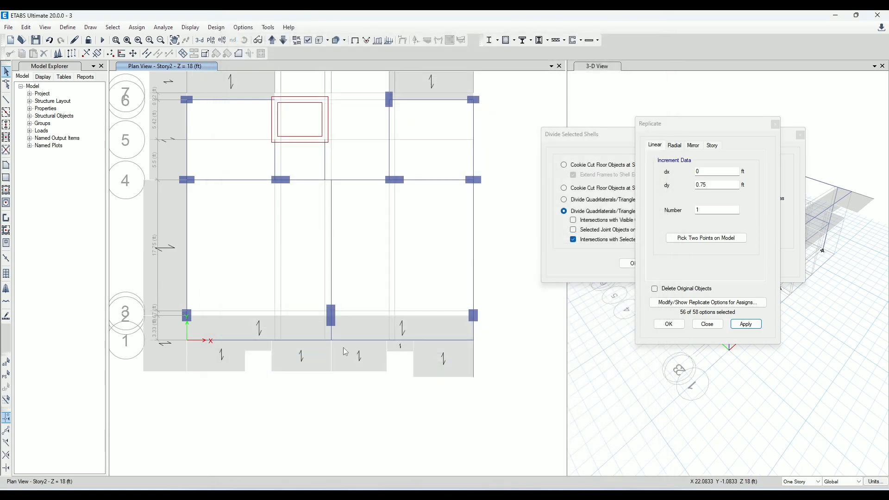
Merge the notched slab with the two adjoining cantilever pieces on either side of grid E
left_click(293, 354)
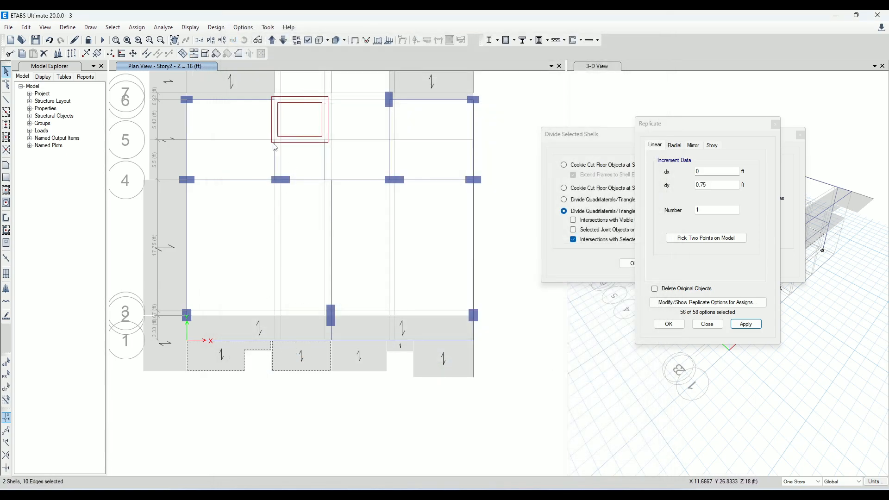
left_click(195, 54)
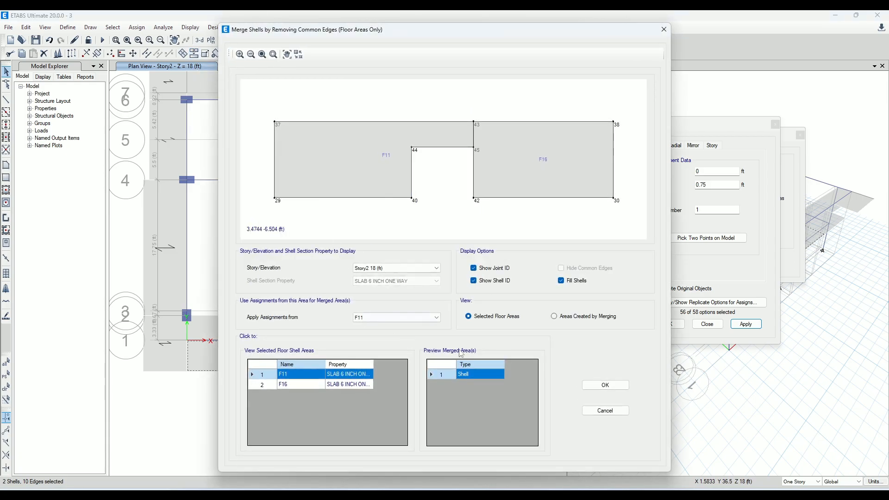
left_click(605, 385)
left_click(308, 360)
left_click(361, 359)
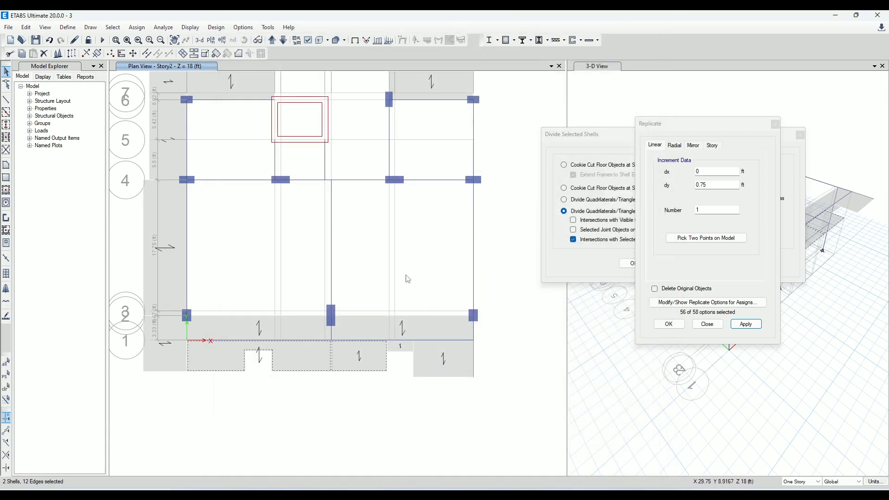
left_click(194, 54)
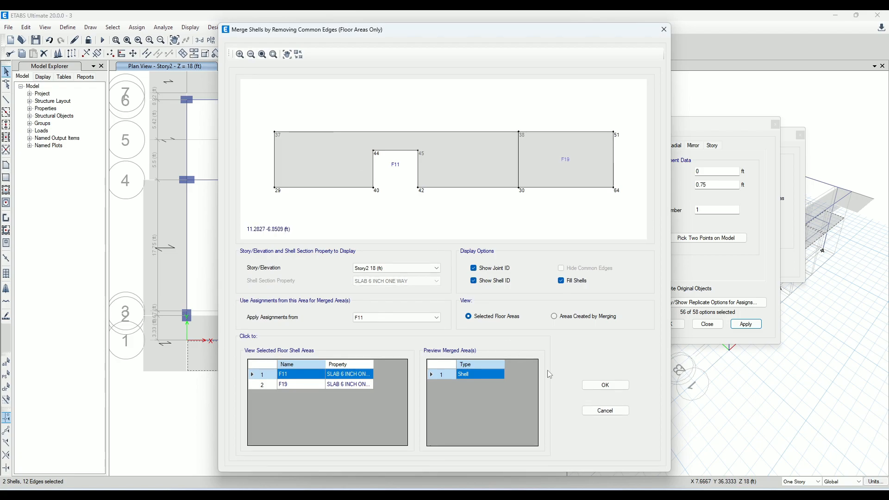
left_click(597, 386)
Close the Replicate and Divide Selected Shells dialogs and merge the notched slab with the short strip behind the second notch
left_click(370, 353)
left_click(400, 347)
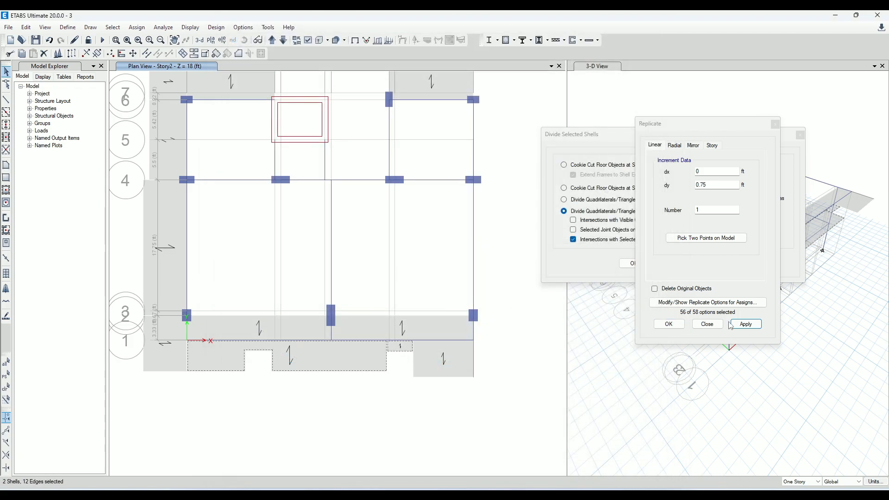
left_click(775, 125)
left_click(800, 135)
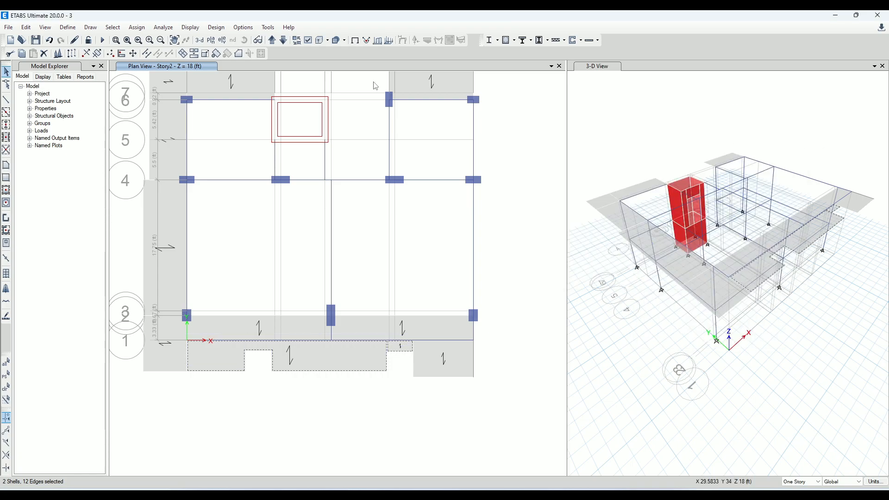
left_click(216, 53)
left_click(603, 385)
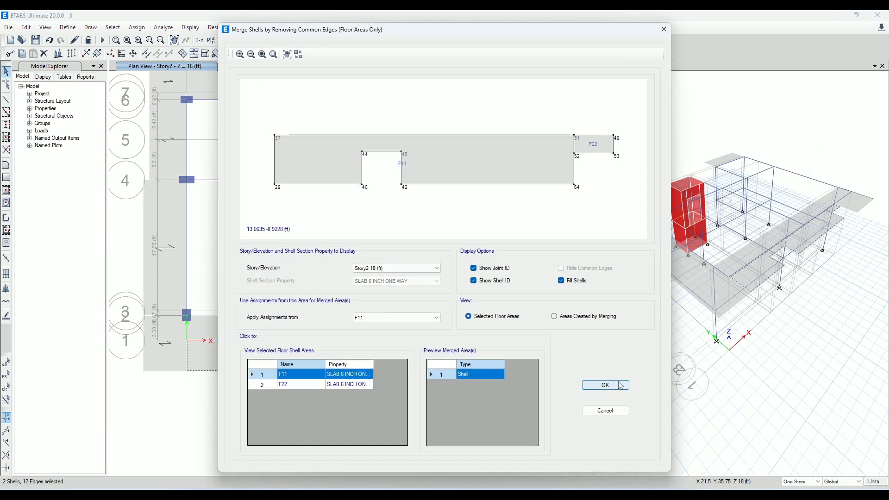
Merge the notched slab with the last cantilever piece beside grid H
left_click(339, 356)
left_click(423, 356)
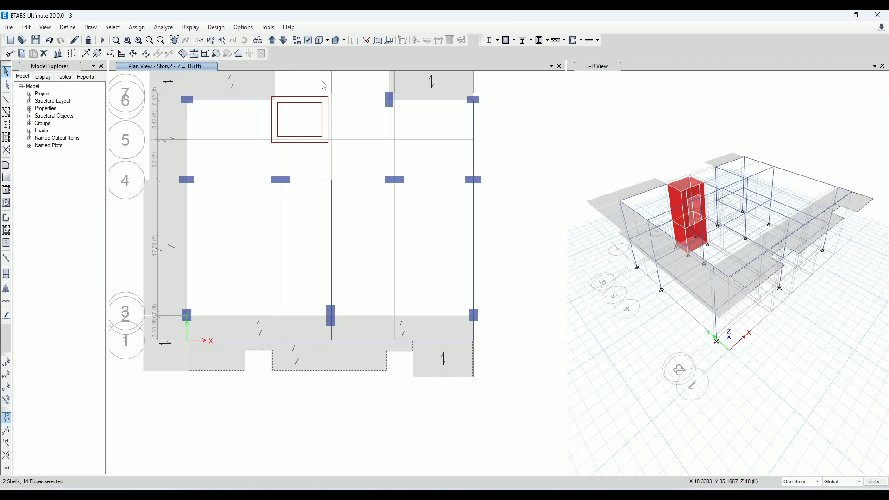
left_click(605, 385)
Select the two beams along grid H between grids 2 and 6 in the Story2 plan
scroll(400, 319, "down", 3)
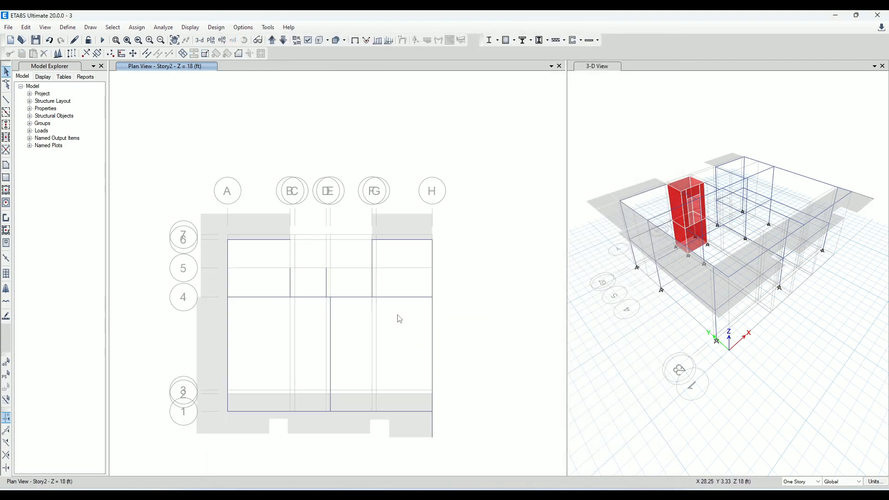
scroll(400, 319, "up", 3)
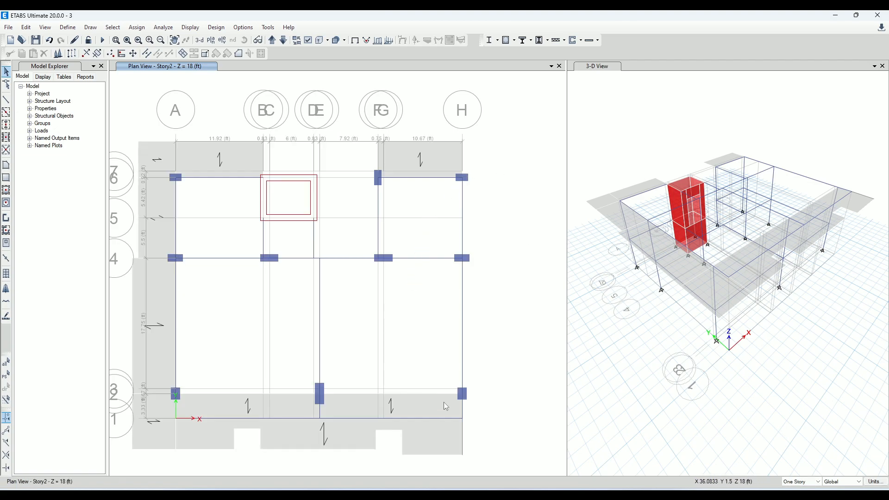
left_click(462, 329)
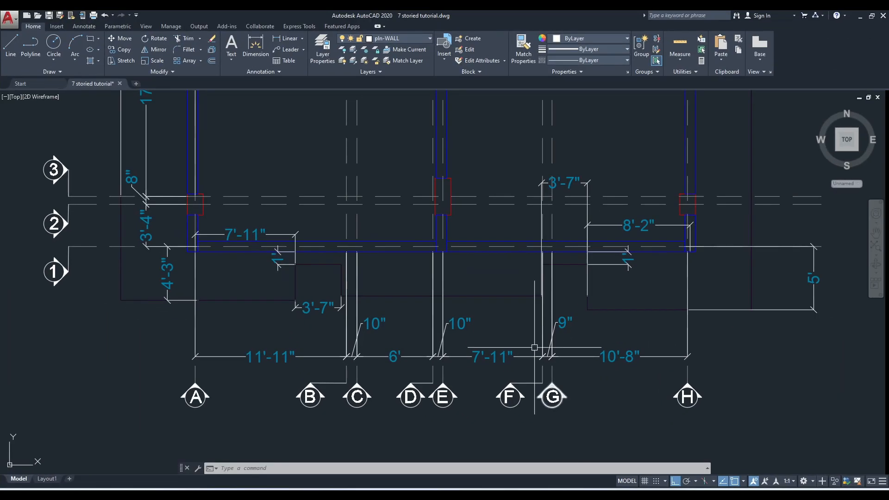
scroll(598, 215, "down", 3)
scroll(596, 215, "up", 4)
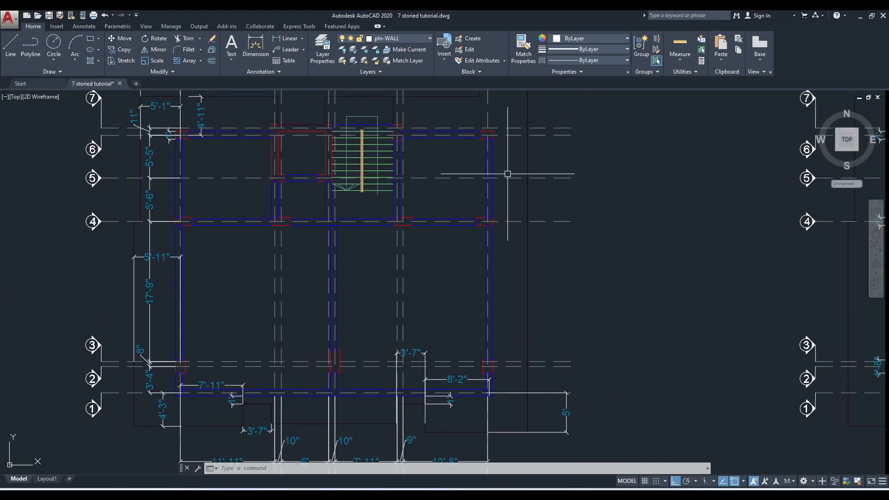
In the AutoCAD plan, dimension the horizontal overhang from grid H to the outer slab edge at grid 6, and return to ETABS
left_click(279, 37)
scroll(463, 192, "up", 2)
scroll(454, 133, "up", 2)
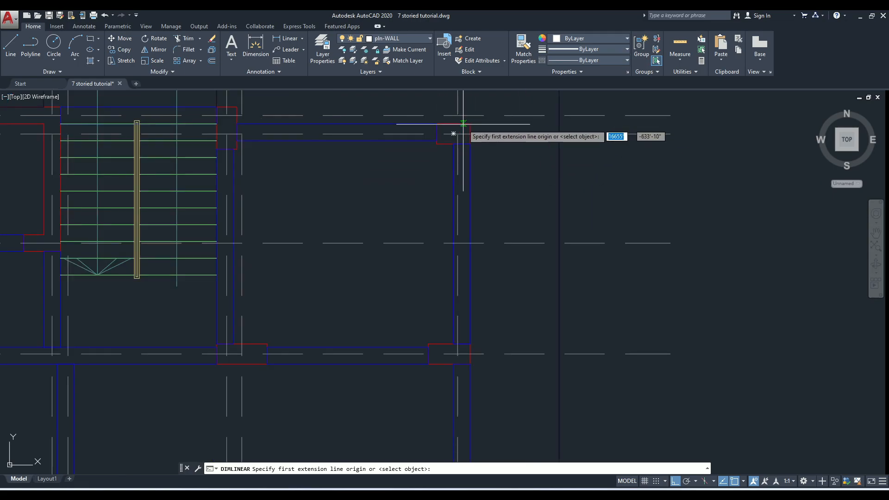
left_click(457, 133)
left_click(559, 134)
left_click(557, 164)
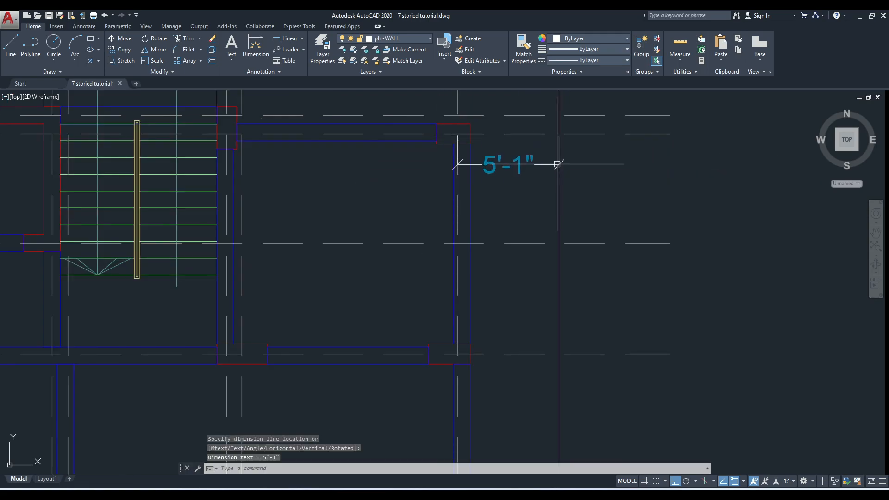
left_click(861, 17)
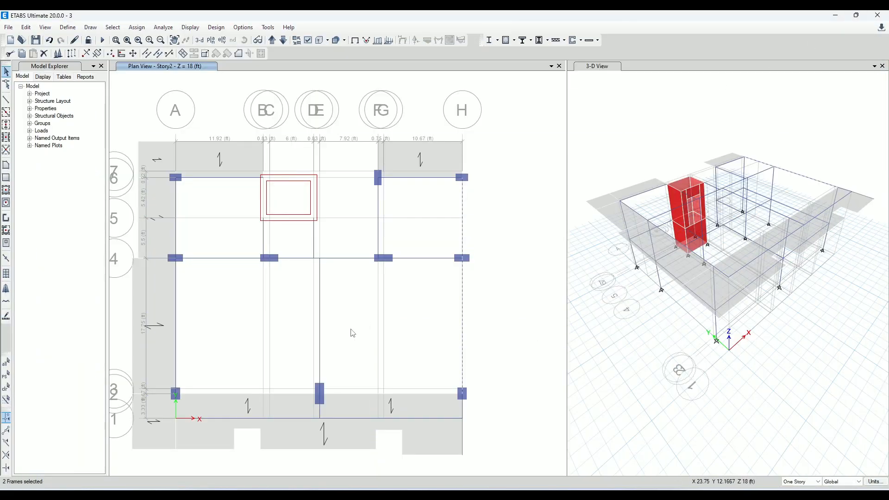
Replicate the selected grid H beams once with dx 5.08 ft and dy 0
left_click(72, 54)
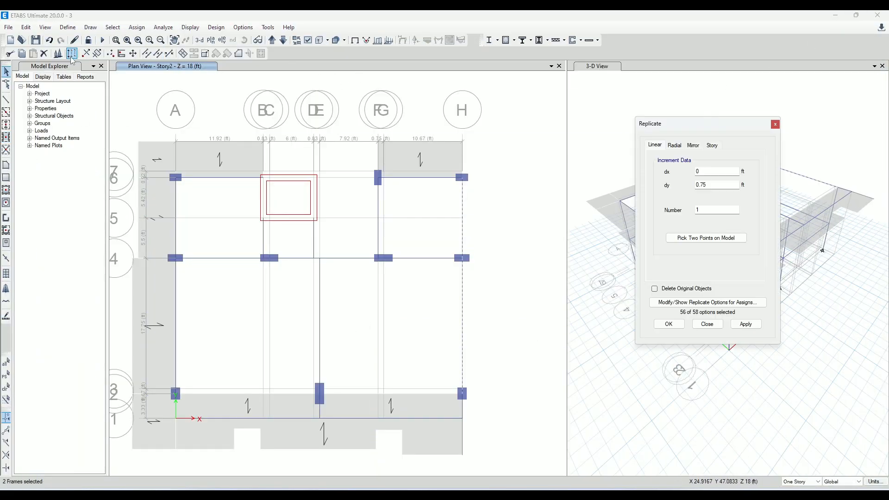
double_click(729, 185)
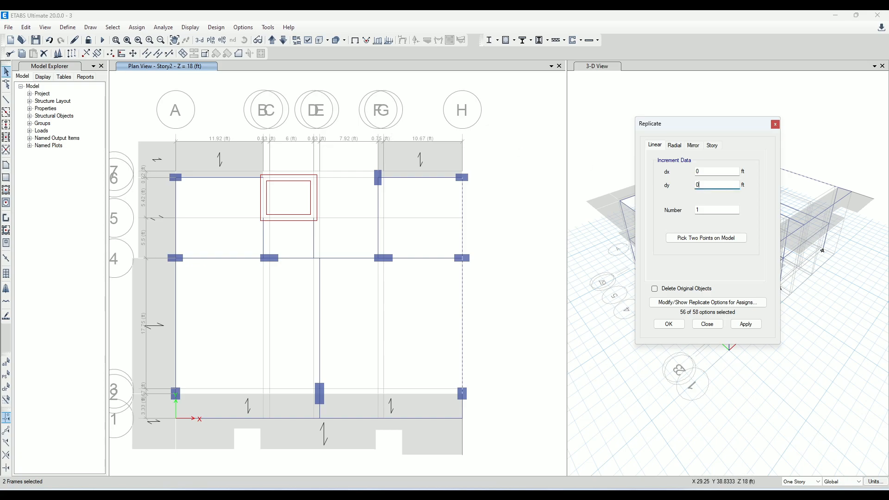
double_click(716, 171)
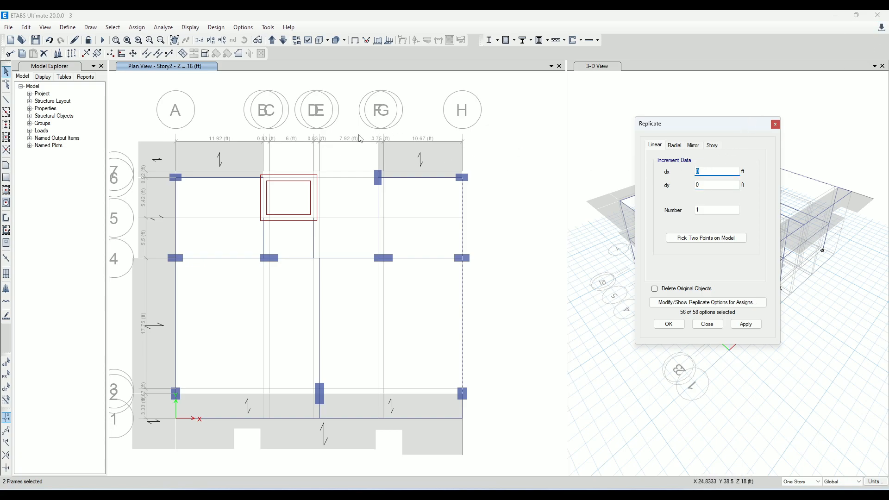
left_click(746, 324)
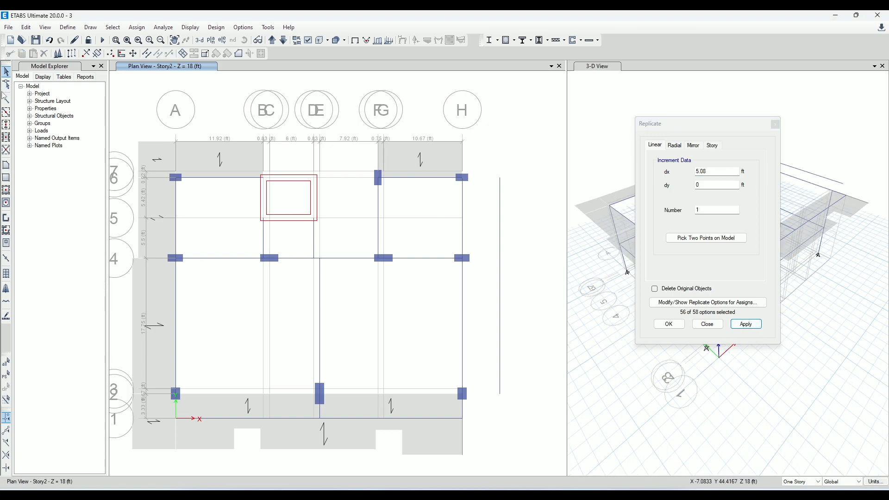
Draw a straight frame with no section property along grid H, from the slab's outer corner to the column at grid 6
left_click(7, 103)
scroll(508, 160, "up", 3)
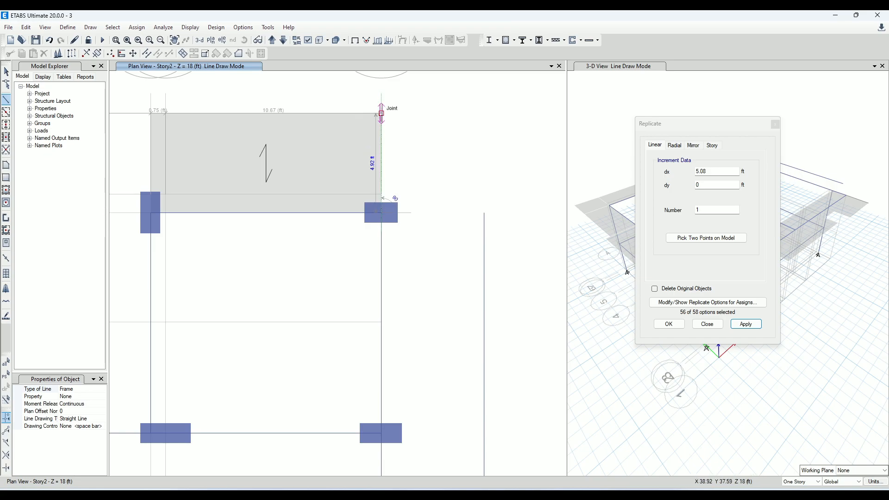
scroll(425, 219, "down", 3)
scroll(425, 219, "down", 2)
scroll(452, 283, "up", 5)
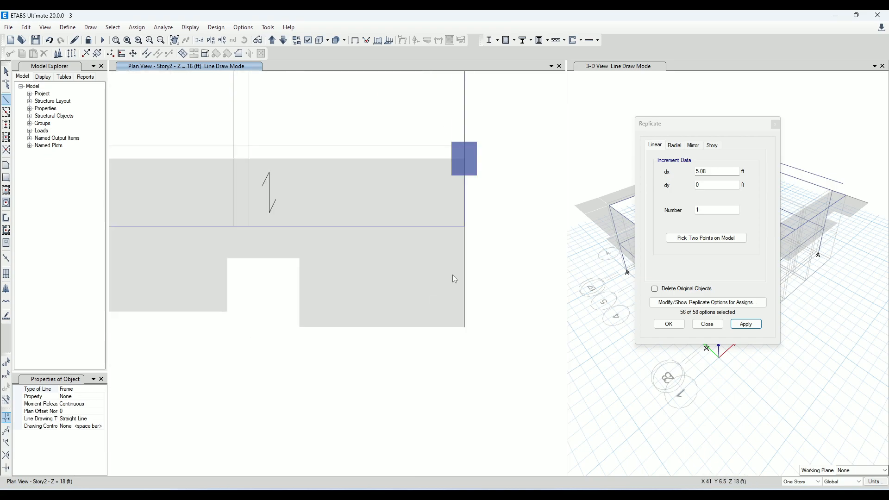
key("Escape")
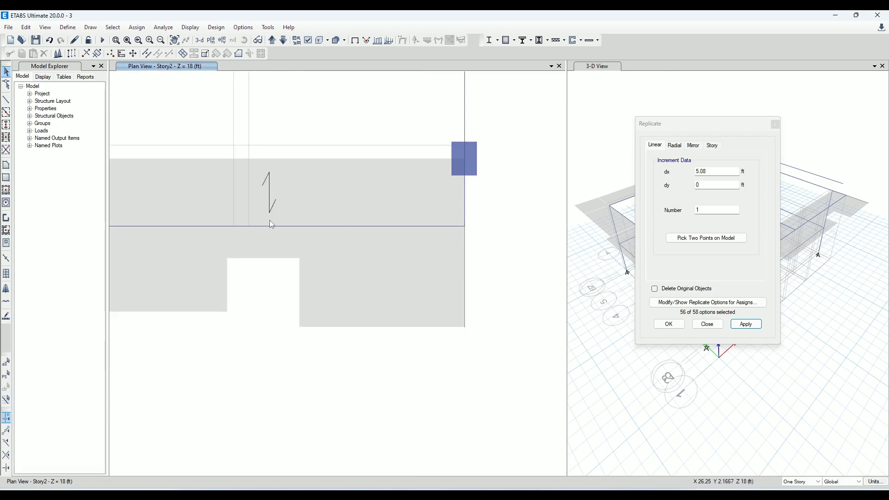
Check the assignments of the two grid H frames beyond grid 2 and replicate them outward with dx 5.08 ft
scroll(389, 295, "down", 4)
right_click(414, 291)
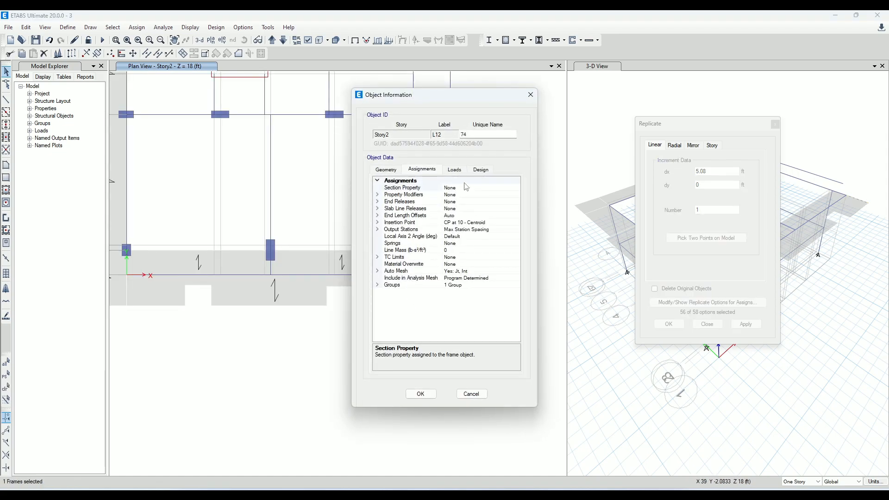
key("Escape")
right_click(413, 269)
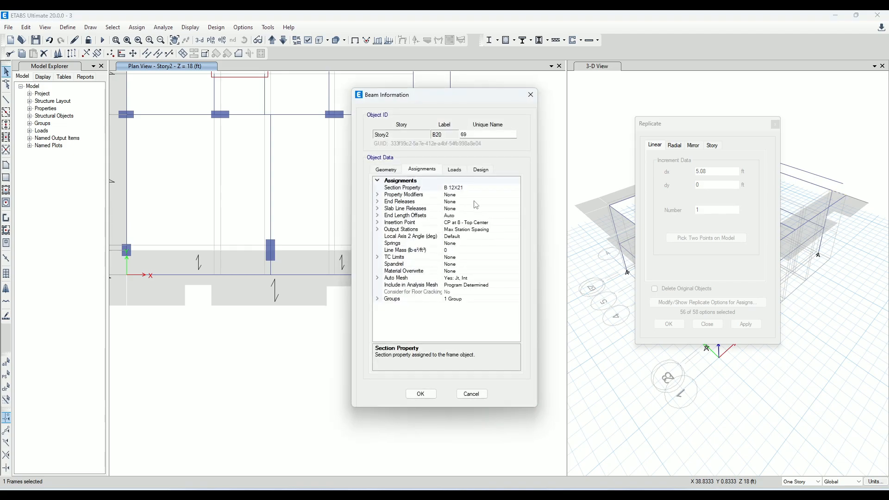
left_click(536, 95)
left_click(415, 268)
left_click(747, 324)
Replicate the short grid H frame beyond grid 6 outward with dx 5.08 ft
scroll(449, 378, "down", 5)
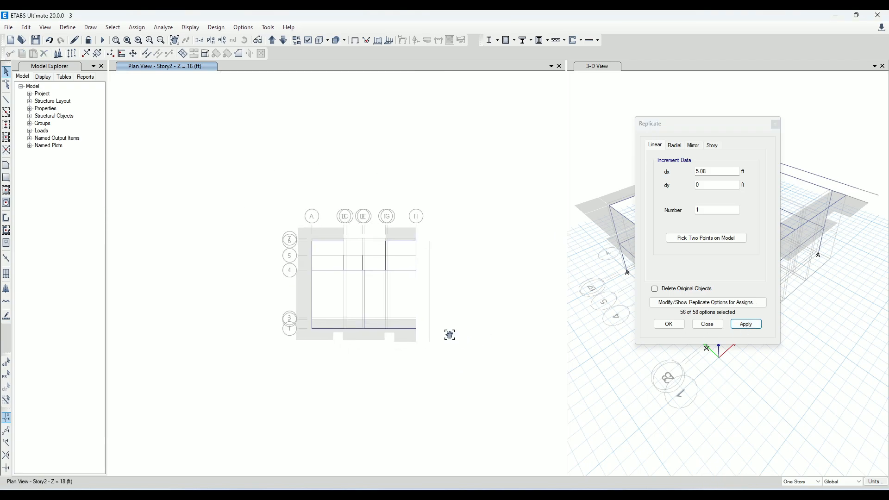
scroll(417, 246, "up", 5)
left_click(371, 199)
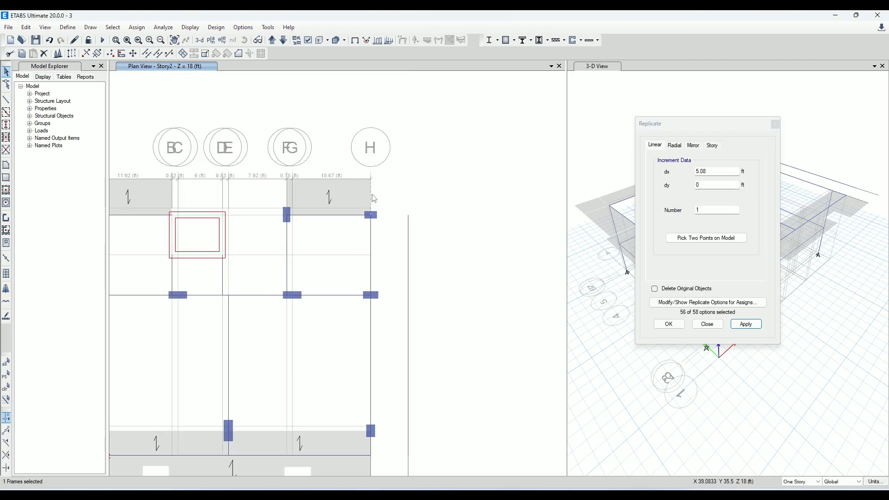
left_click(745, 324)
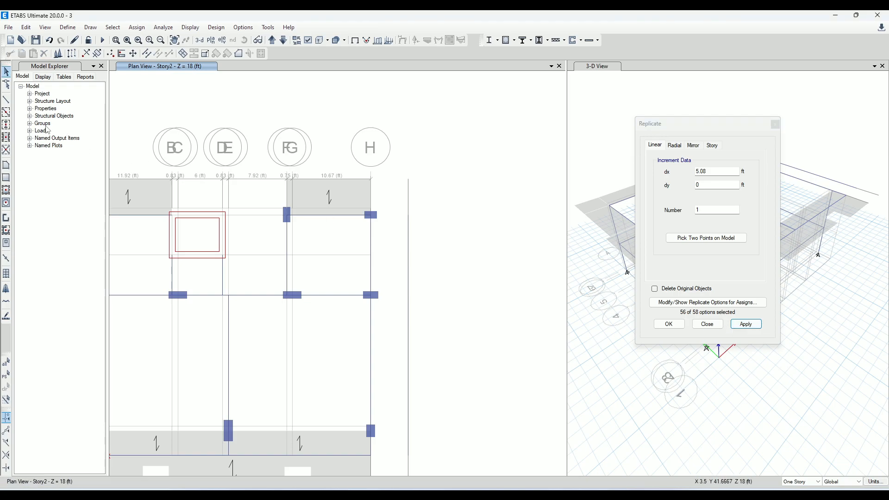
Start a SLAB 6 INCH ONE WAY floor at the grid H slab corner beyond grid 6, tracing grid H to grid 4
left_click(5, 165)
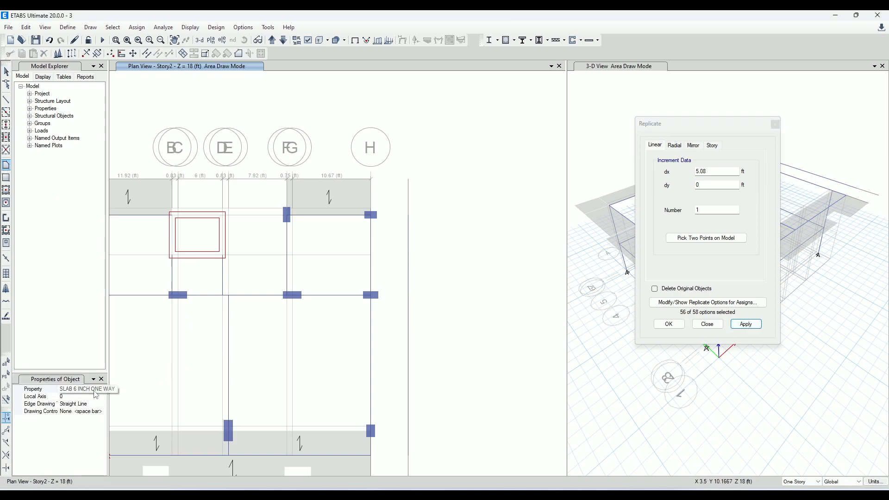
scroll(374, 190, "up", 3)
left_click(348, 178)
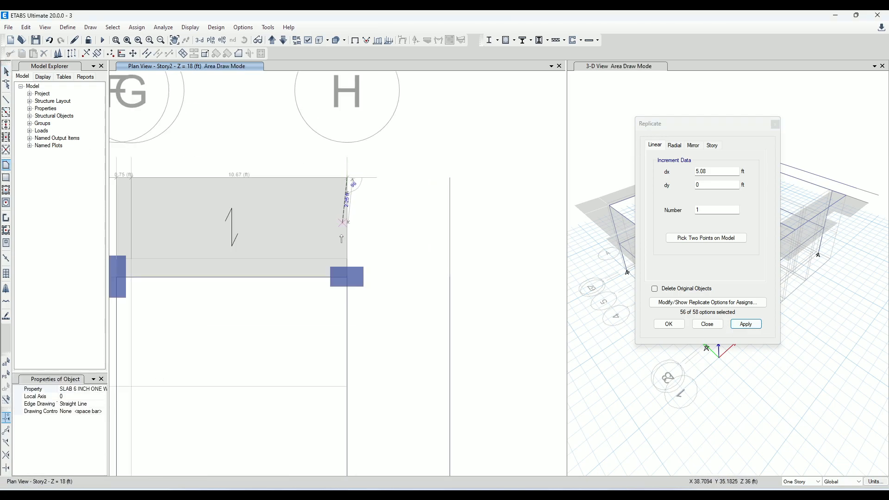
left_click(347, 278)
scroll(370, 267, "down", 3)
middle_click_drag(368, 328, 362, 237)
scroll(361, 233, "up", 3)
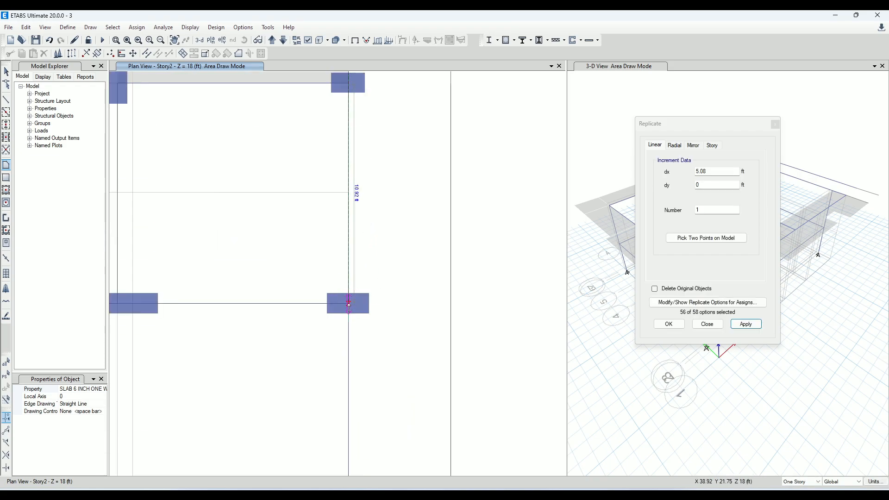
left_click(349, 303)
left_click(348, 304)
Continue the slab outline along grid H through grids 2 and 1 to the joint 5 ft beyond grid 1
scroll(376, 264, "down", 6)
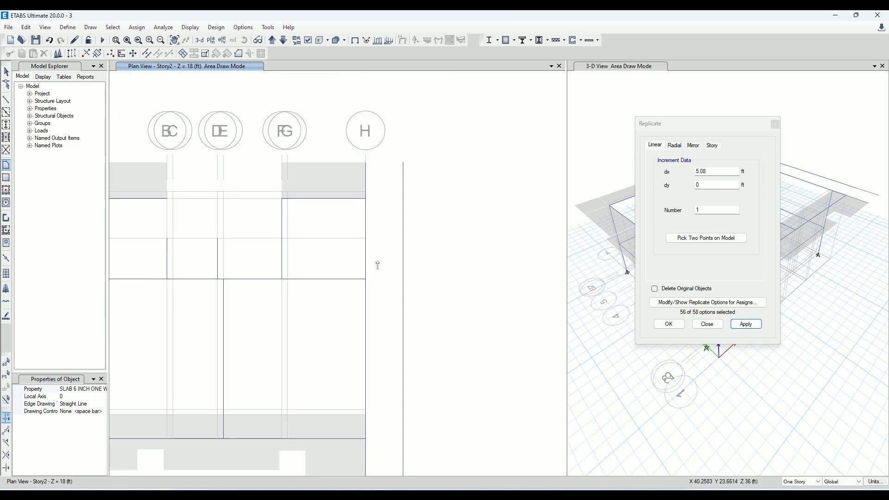
scroll(375, 308, "up", 3)
scroll(376, 348, "up", 3)
middle_click_drag(376, 348, 371, 278)
scroll(370, 278, "up", 3)
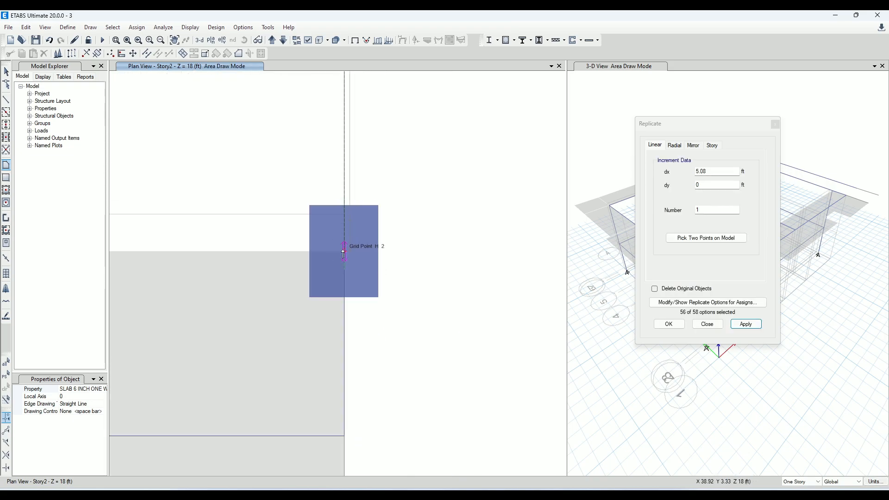
scroll(347, 254, "down", 6)
scroll(336, 284, "up", 3)
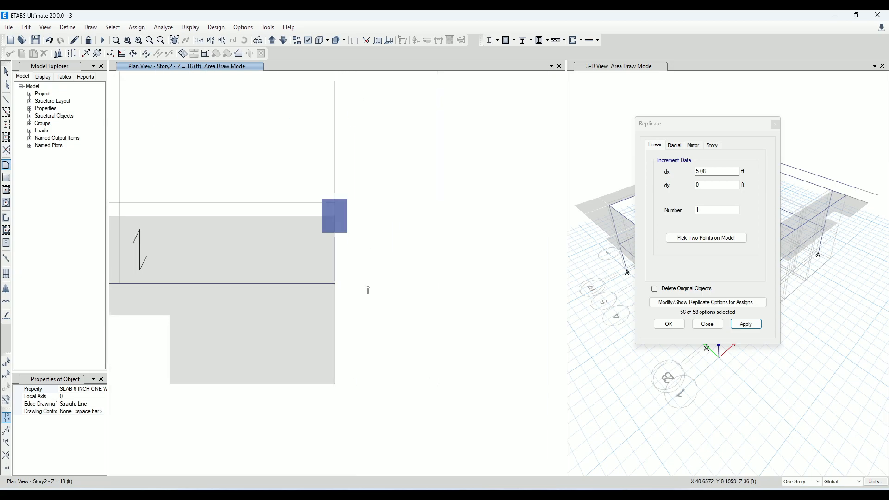
left_click(335, 283)
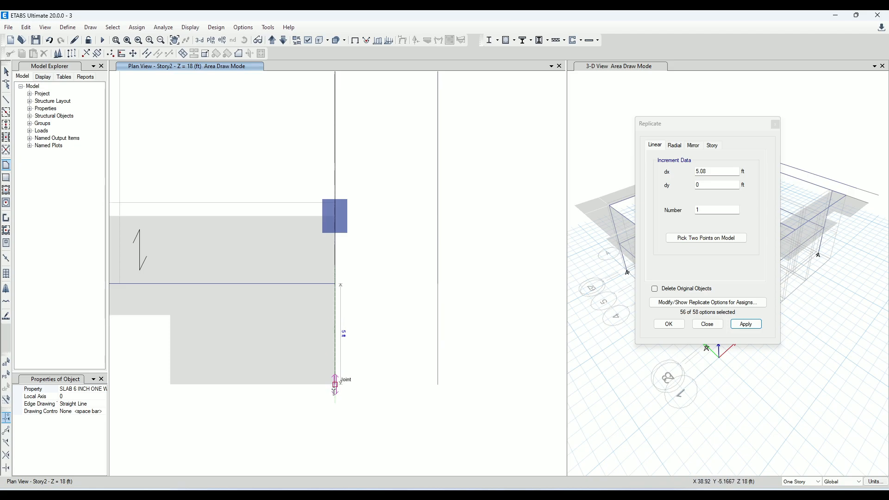
left_click(335, 384)
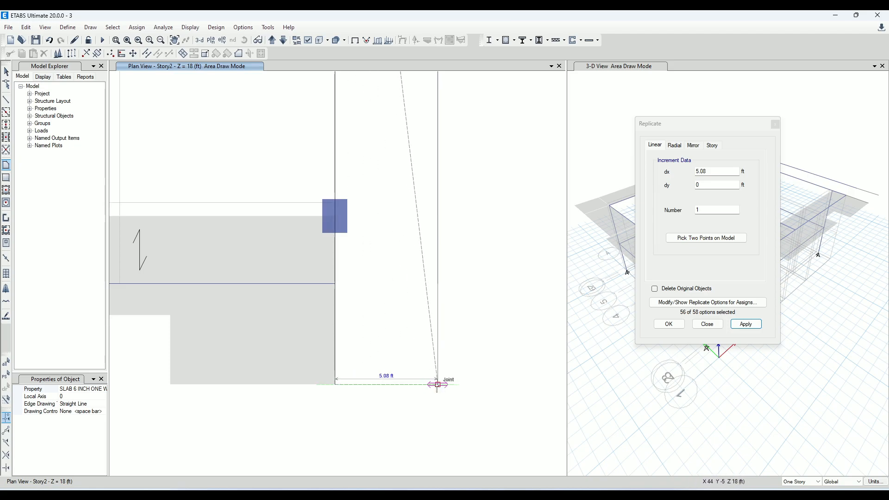
Complete the slab through the two outer corners 5.08 ft from grid H
scroll(474, 338, "down", 5)
scroll(475, 338, "up", 5)
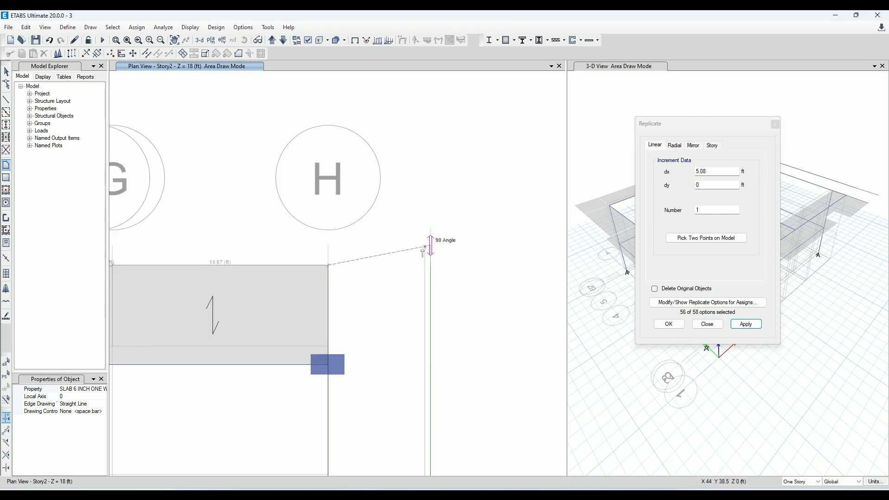
left_click(431, 266)
key("Return")
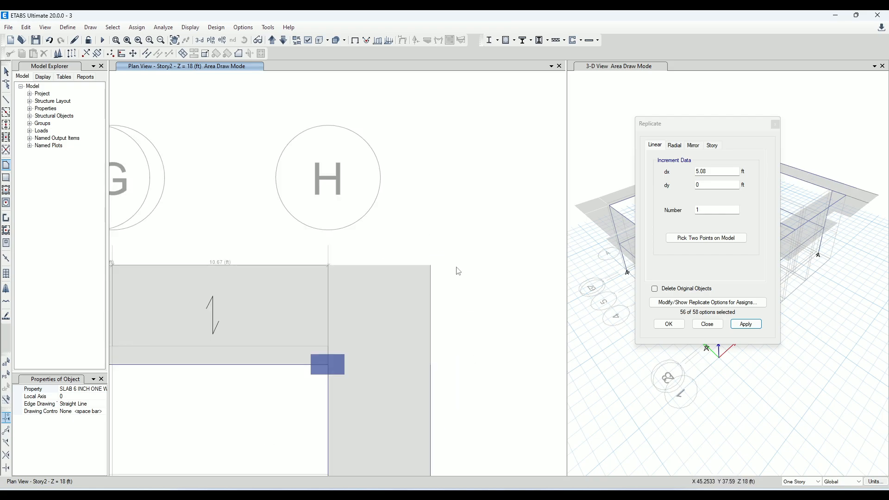
Delete the four replicated frames along the outer edge of the new grid H slab
scroll(393, 241, "down", 2)
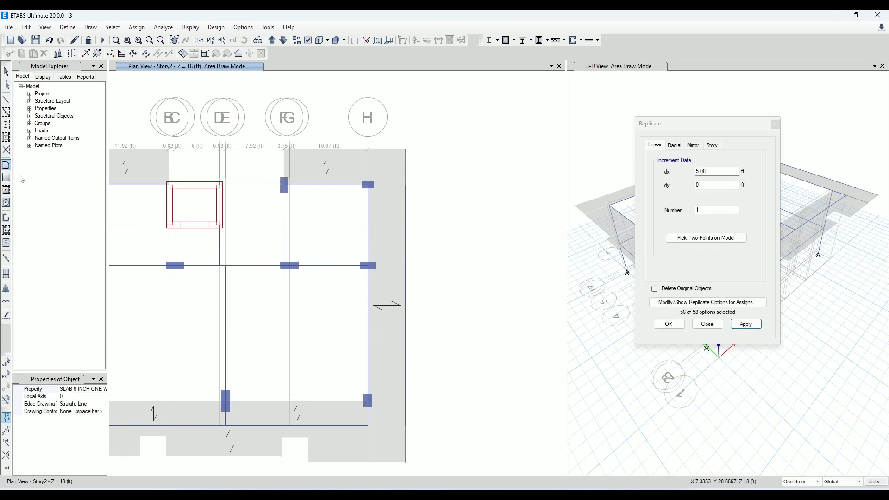
left_click(8, 75)
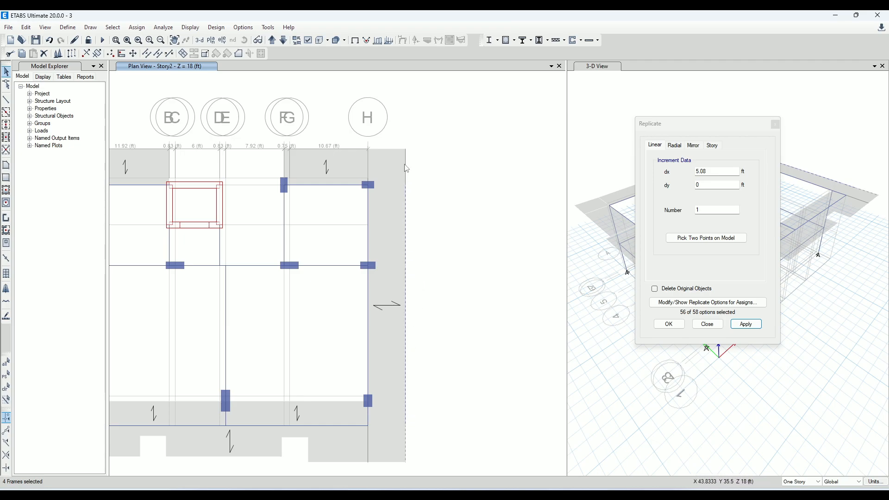
key("Delete")
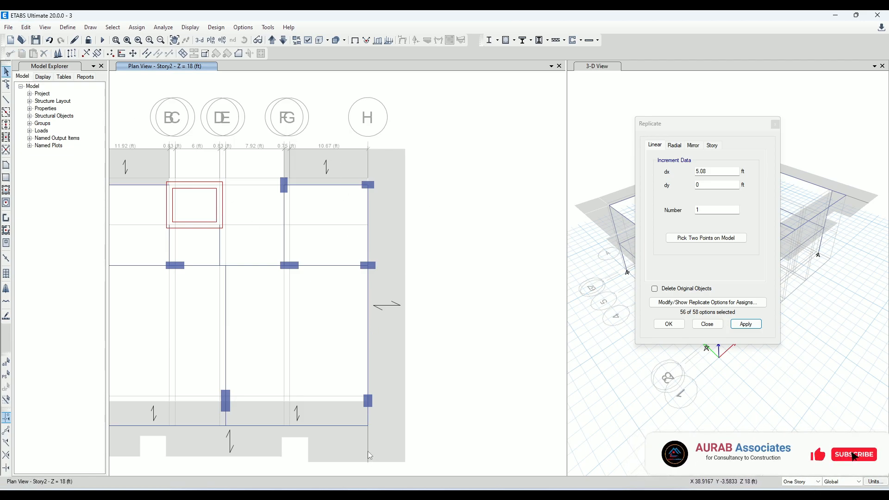
Delete the leftover helper frame on grid H between grid 1 and the slab's outer edge
middle_click_drag(368, 451, 389, 397)
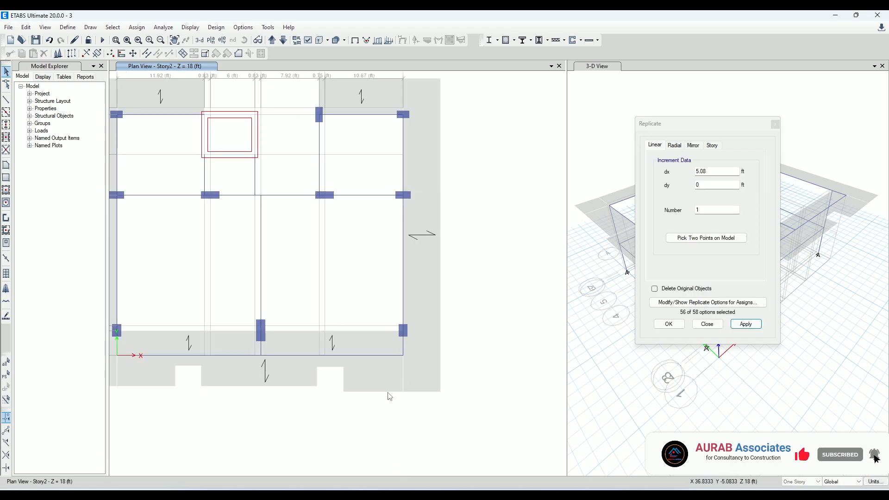
scroll(464, 328, "down", 5)
scroll(461, 287, "up", 5)
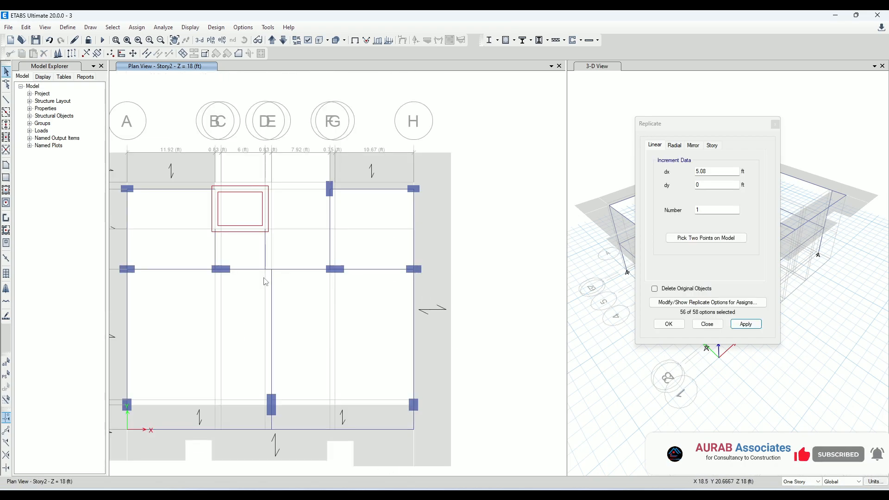
middle_click_drag(232, 285, 273, 266)
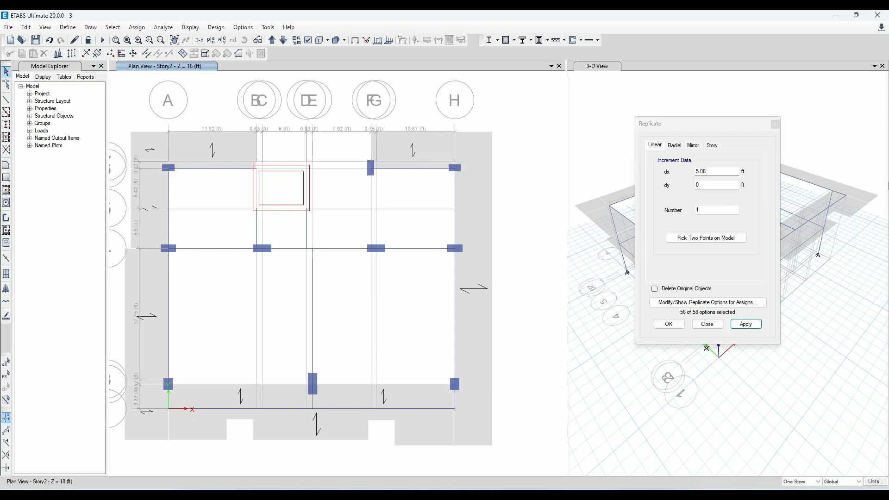
Draw a floor slab with the 6-inch two-way slab property over the bay between grids A–B and 4–6
left_click(776, 125)
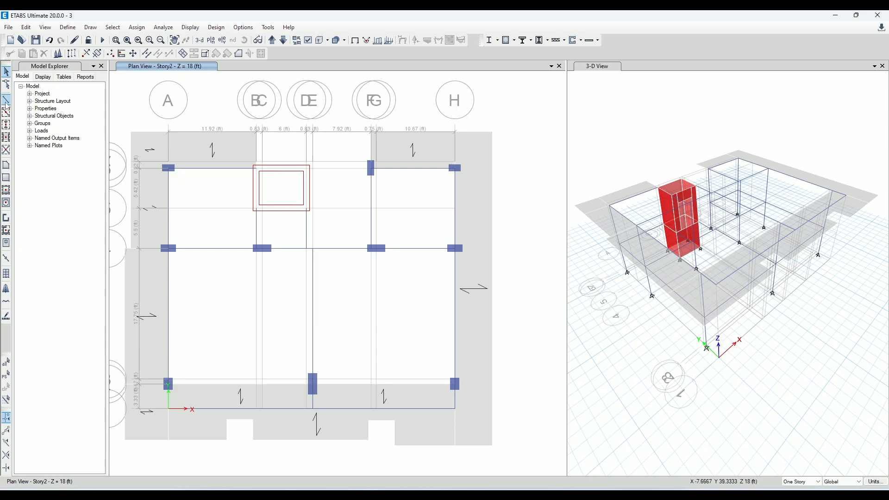
left_click(6, 166)
left_click(103, 389)
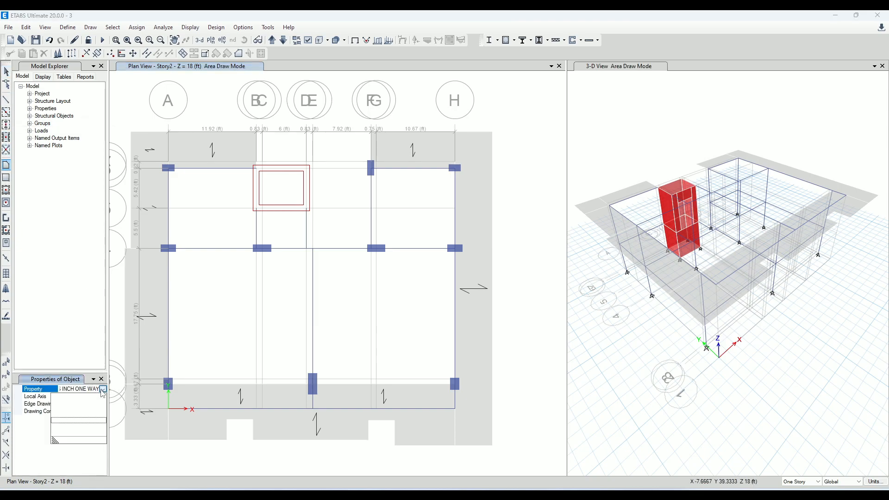
left_click(100, 426)
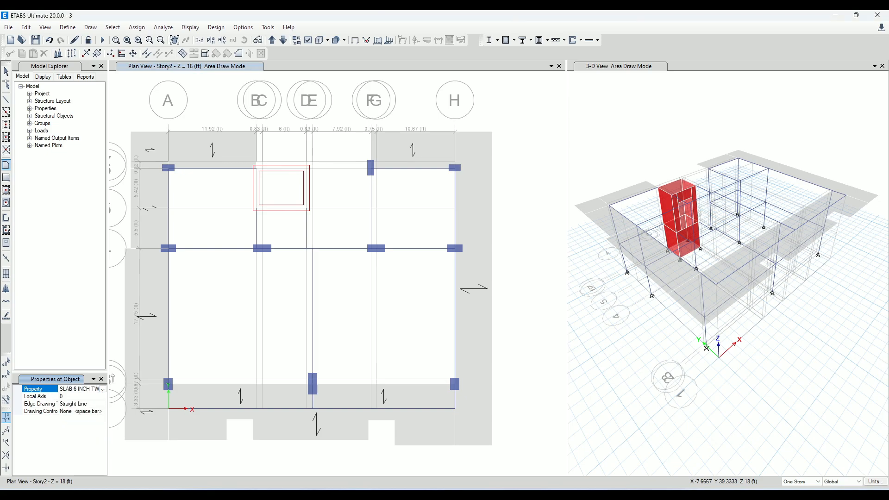
scroll(176, 187, "up", 3)
left_click(159, 149)
left_click(155, 365)
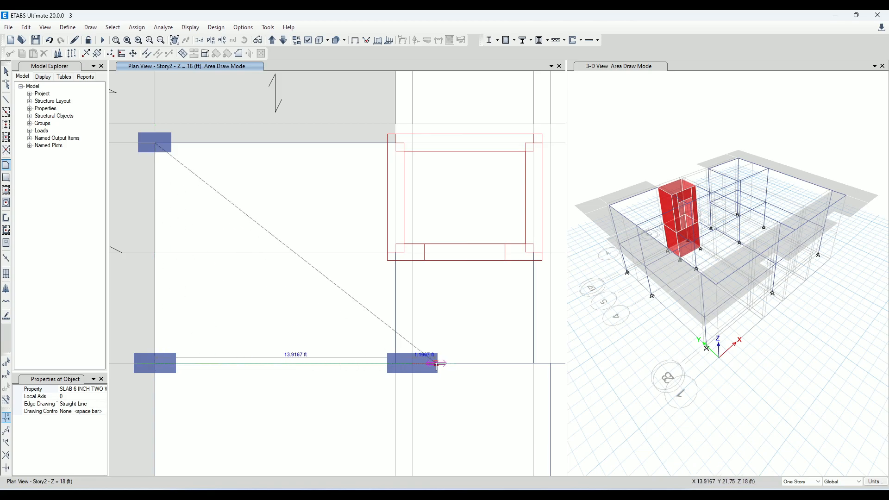
left_click(396, 363)
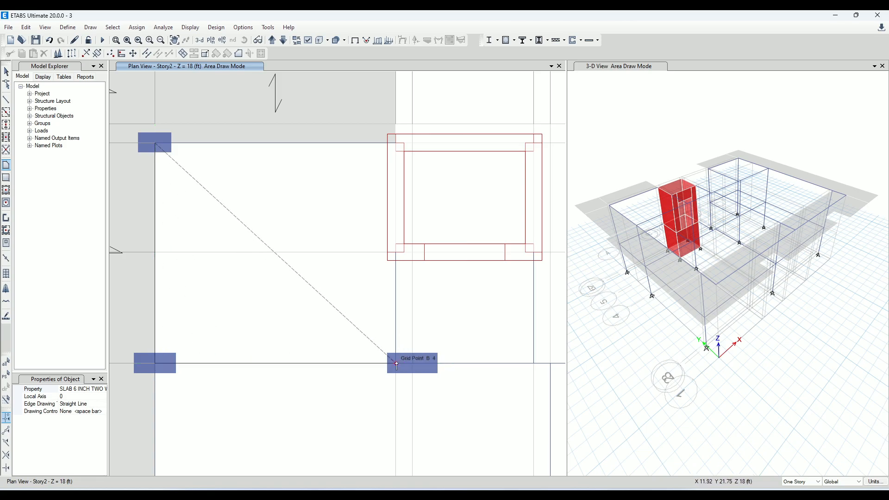
left_click(396, 252)
left_click(395, 143)
key("Return")
Draw a 6-inch two-way slab between grids B–D and 4–5, directly below the core walls
scroll(376, 235, "down", 5)
scroll(376, 234, "up", 4)
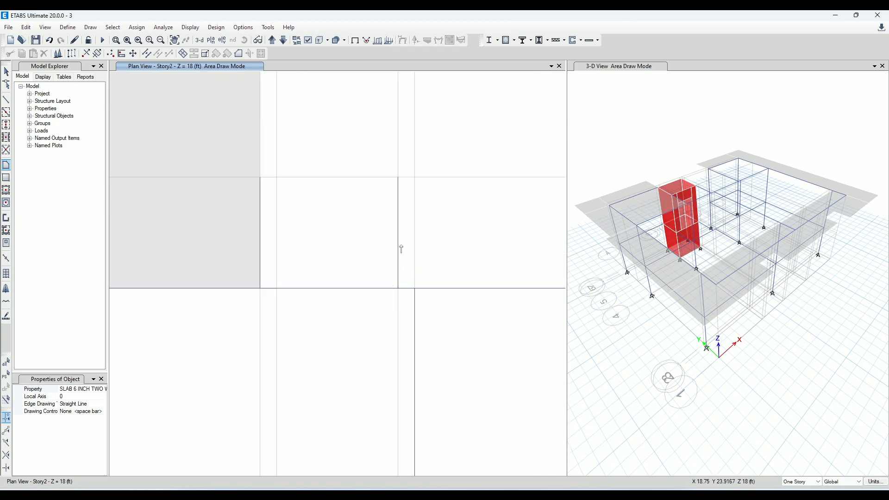
left_click(263, 181)
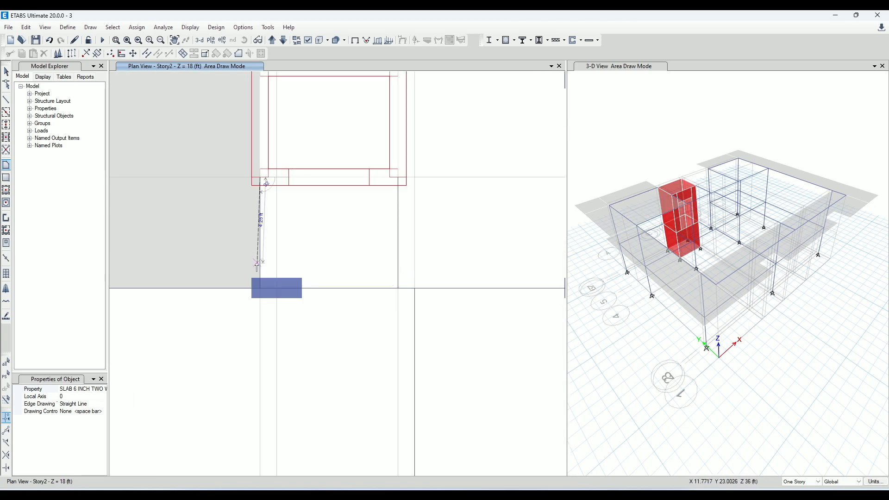
left_click(260, 289)
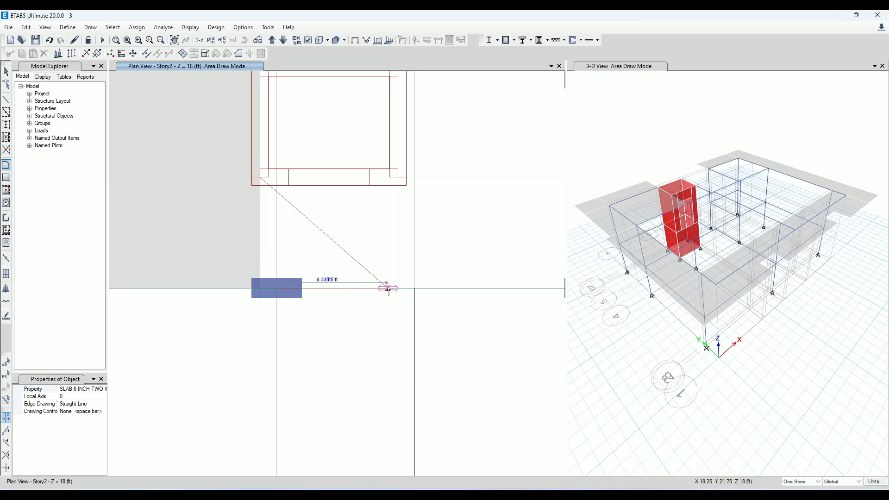
left_click(398, 288)
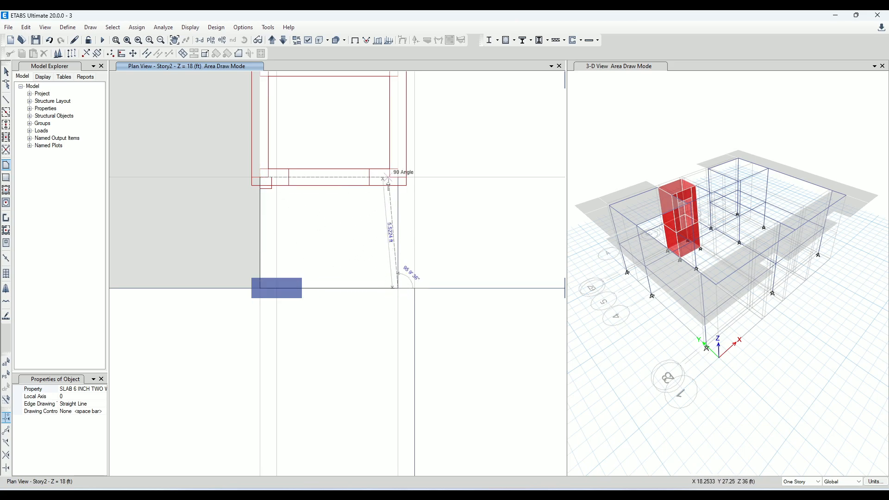
left_click(398, 177)
key("Return")
scroll(276, 302, "down", 4)
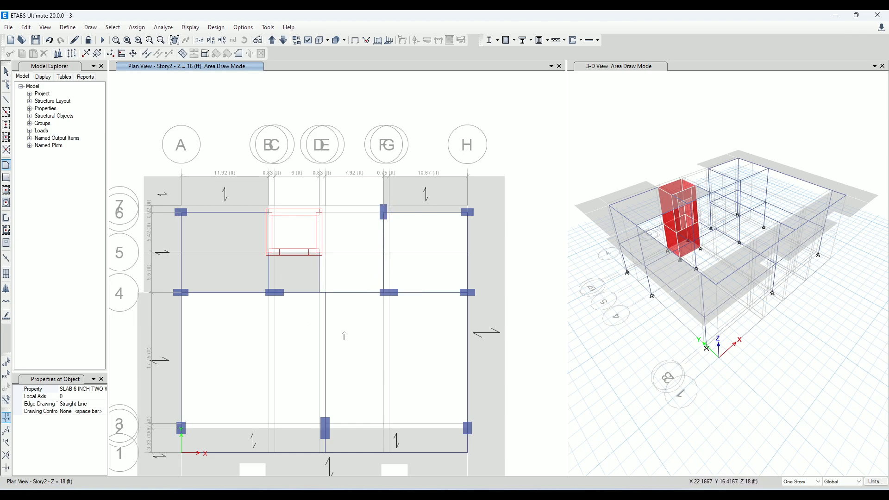
Draw a 6-inch two-way slab over the large bay between grids A–E and 2–4
middle_click_drag(345, 335, 358, 251)
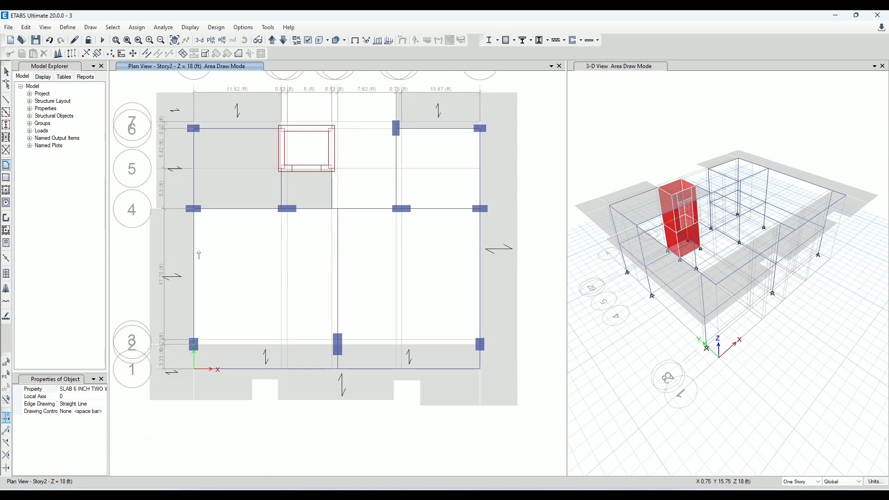
left_click(194, 209)
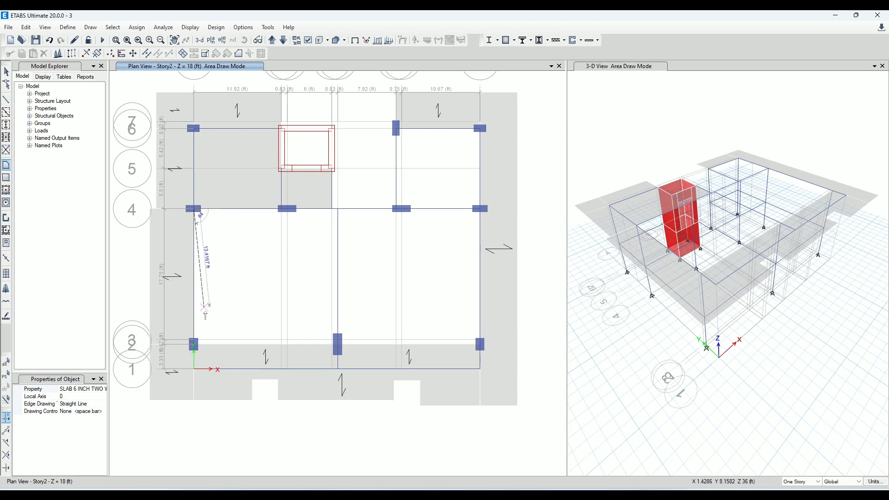
scroll(196, 345, "up", 3)
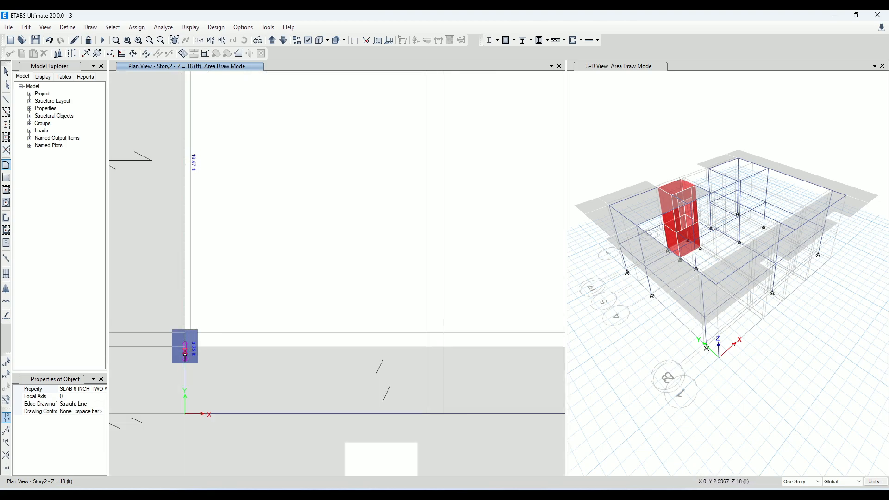
left_click(185, 350)
scroll(212, 342, "down", 3)
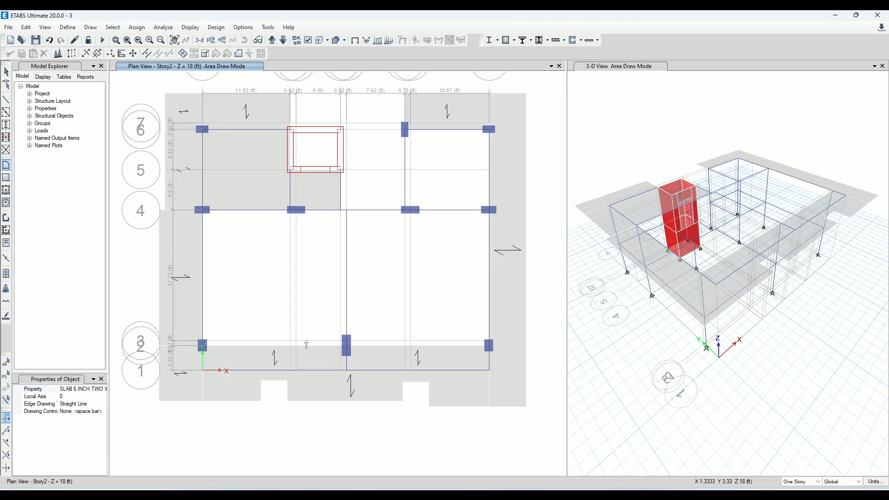
left_click(346, 345)
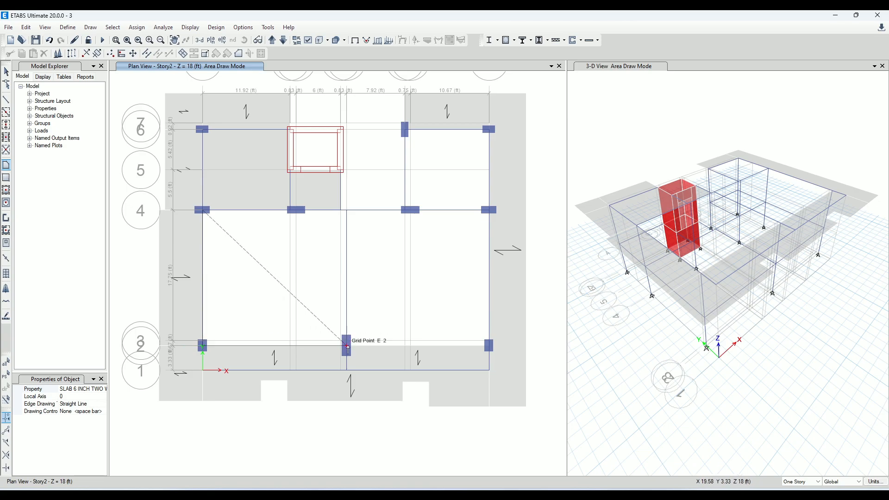
left_click(346, 212)
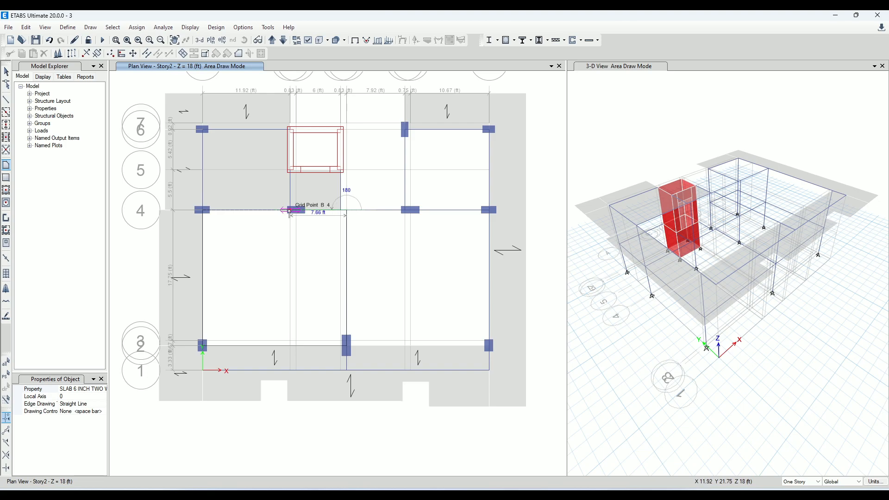
left_click(298, 211)
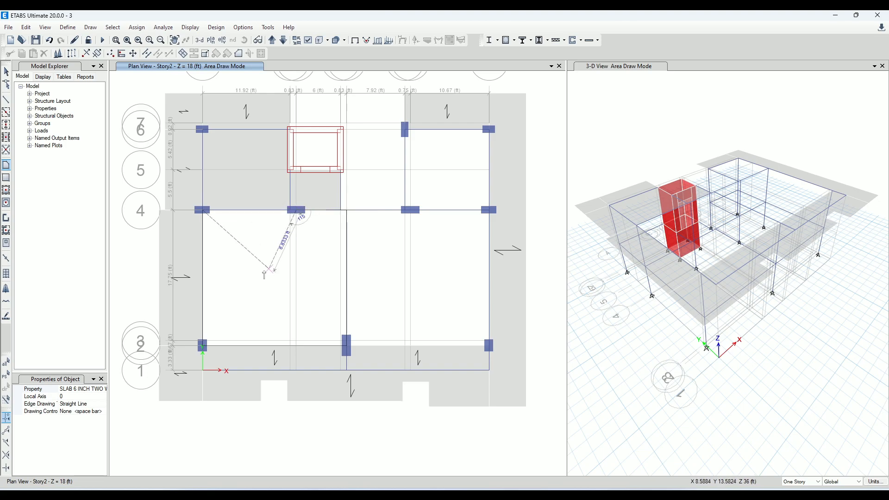
key("Return")
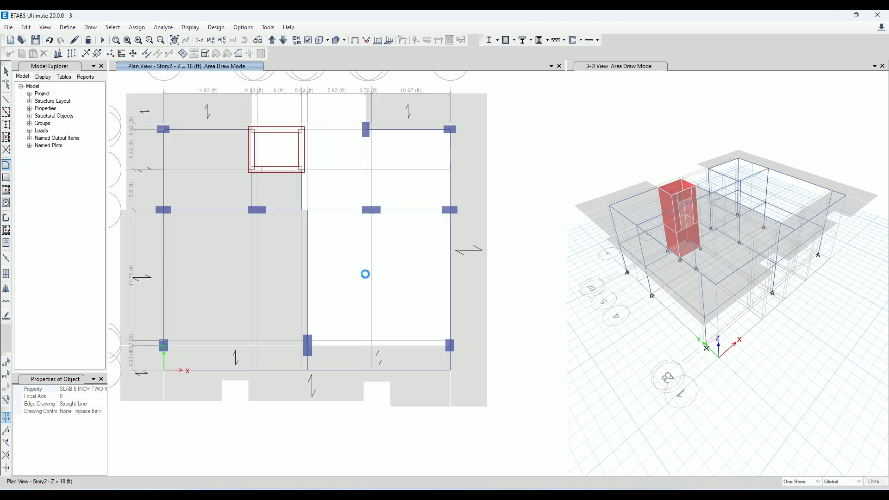
Try a 6-inch two-way slab over the bay between grids E–H and 2–4, and undo it
scroll(293, 222, "up", 3)
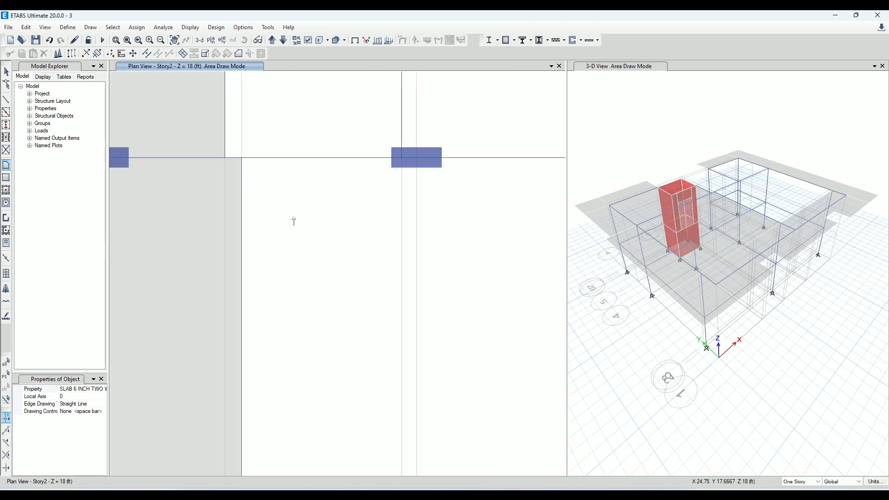
left_click(240, 158)
scroll(293, 195, "down", 3)
scroll(282, 294, "up", 3)
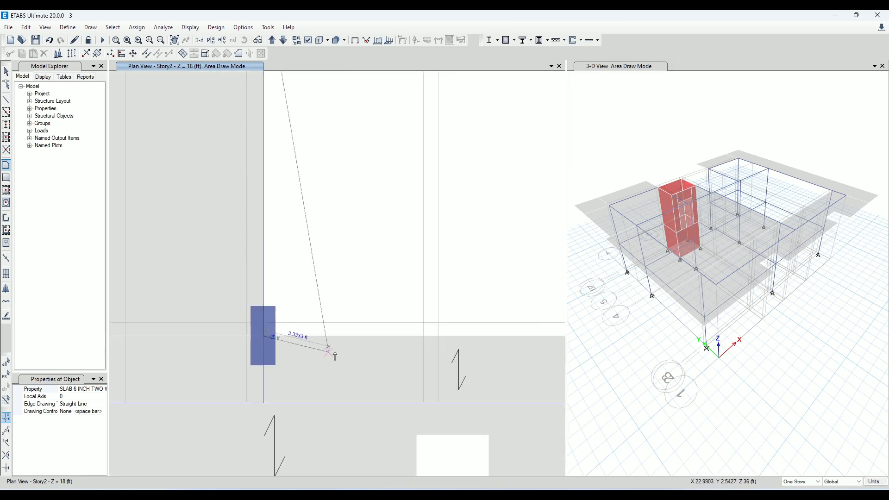
scroll(328, 357, "down", 3)
scroll(461, 343, "up", 5)
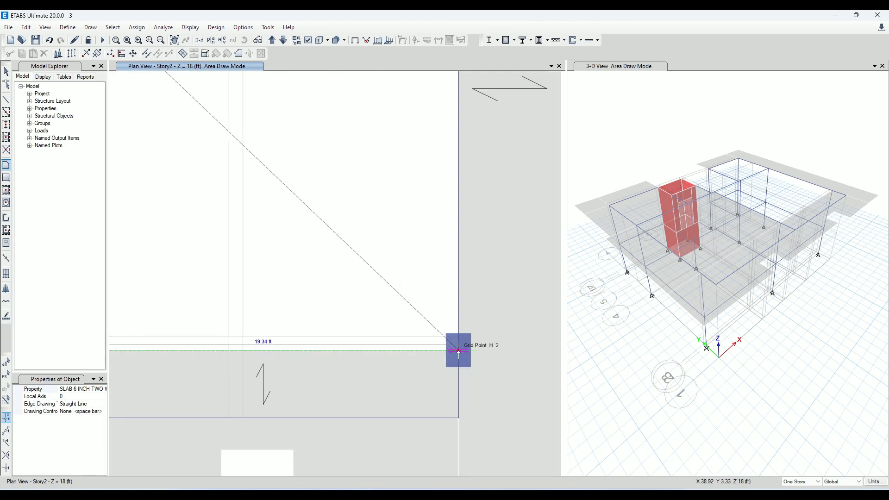
left_click(459, 353)
scroll(459, 352, "down", 3)
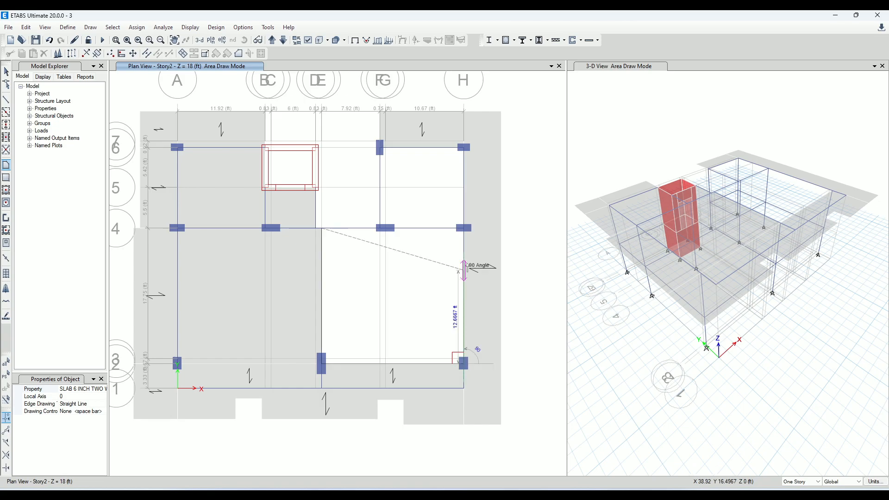
scroll(469, 228, "up", 5)
left_click(457, 237)
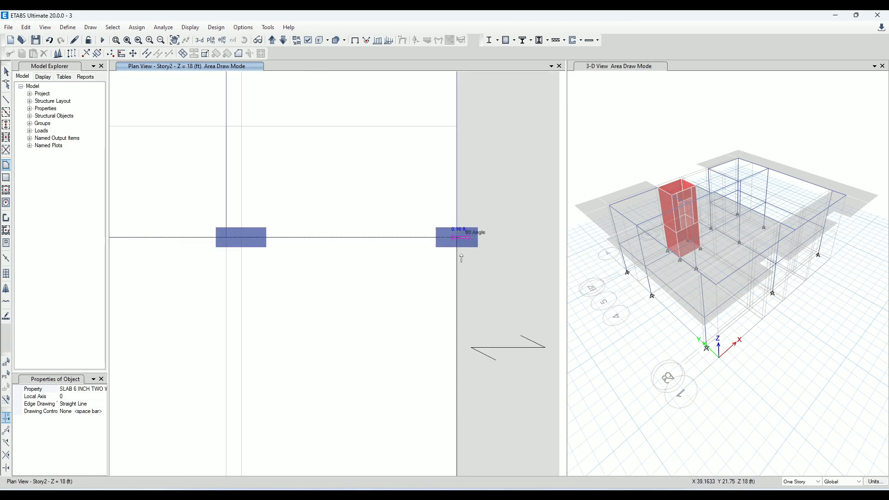
key("Return")
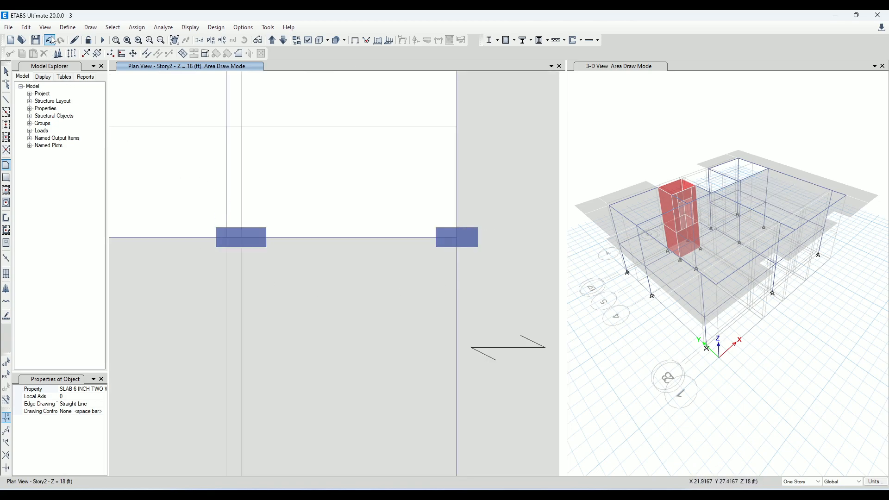
scroll(233, 233, "down", 3)
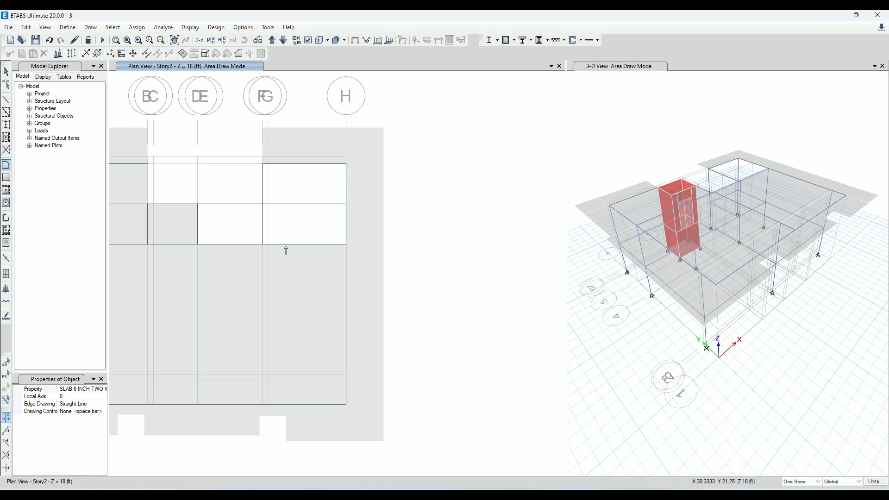
left_click(49, 41)
Redraw the 6-inch two-way slab between grids E–H and 2–4, starting at E-4 and running along grid 4 to H-4, H-2 and E-2
scroll(214, 221, "up", 5)
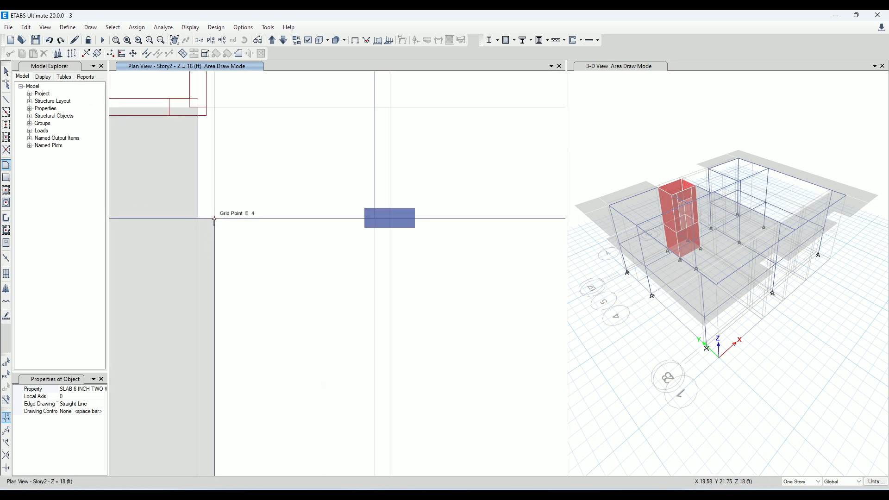
left_click(214, 220)
left_click(390, 221)
scroll(410, 236, "down", 3)
scroll(489, 233, "up", 3)
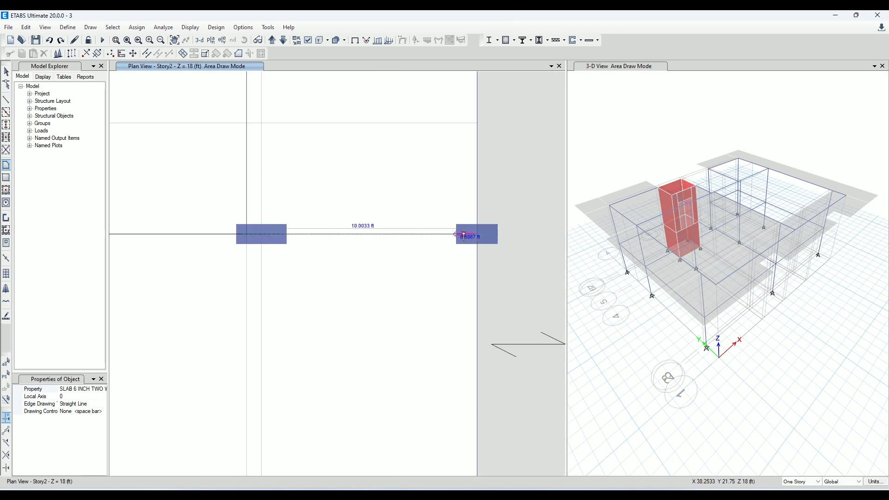
left_click(474, 237)
scroll(493, 269, "down", 3)
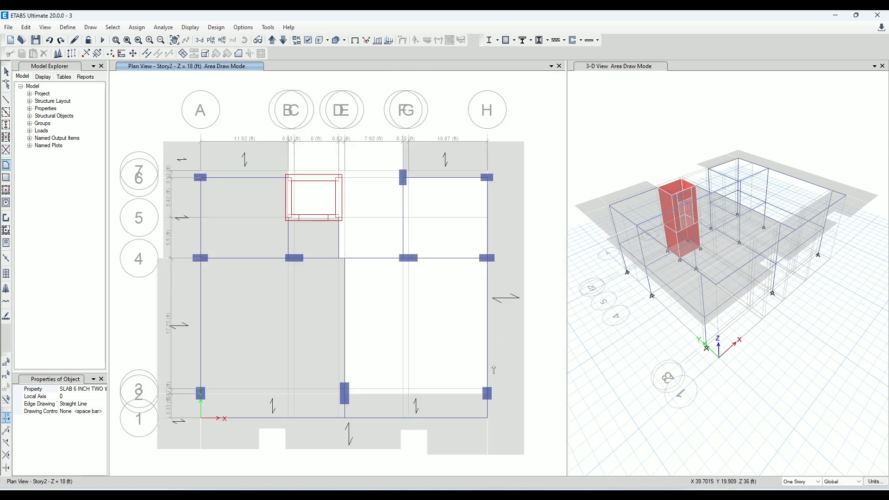
scroll(492, 420, "up", 5)
left_click(481, 352)
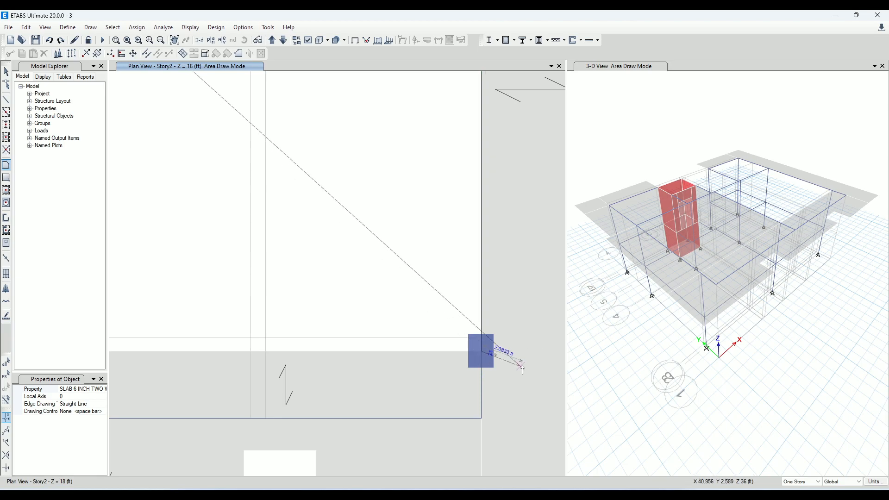
scroll(528, 370, "down", 5)
scroll(410, 371, "up", 5)
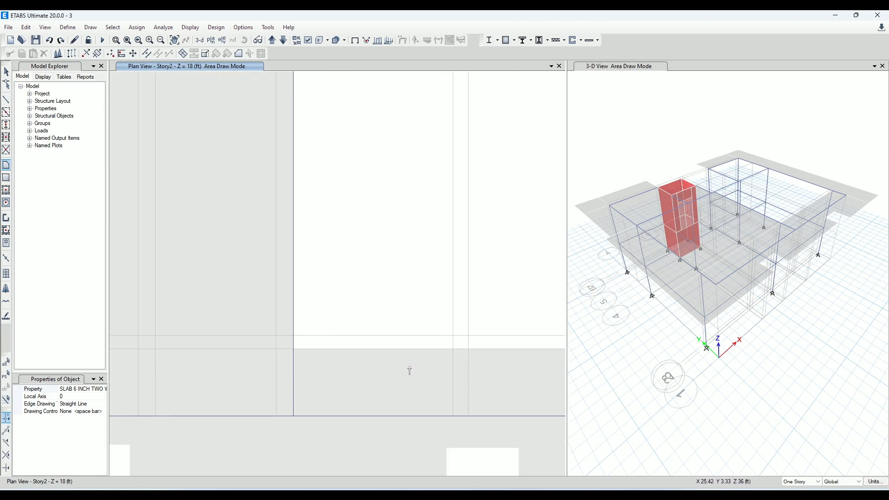
left_click(292, 350)
key("Return")
scroll(379, 299, "down", 5)
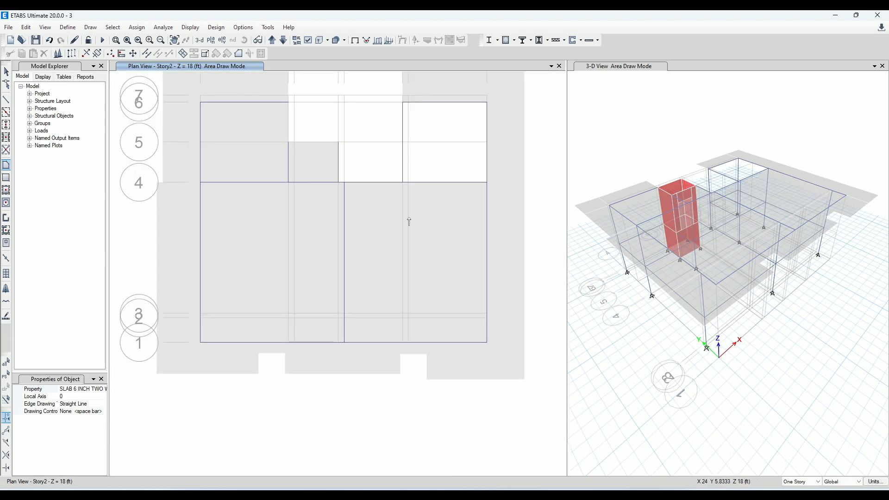
Draw a 6-inch two-way slab over the bay between grids F–H and 4–6, and leave area drawing mode
scroll(325, 148, "up", 5)
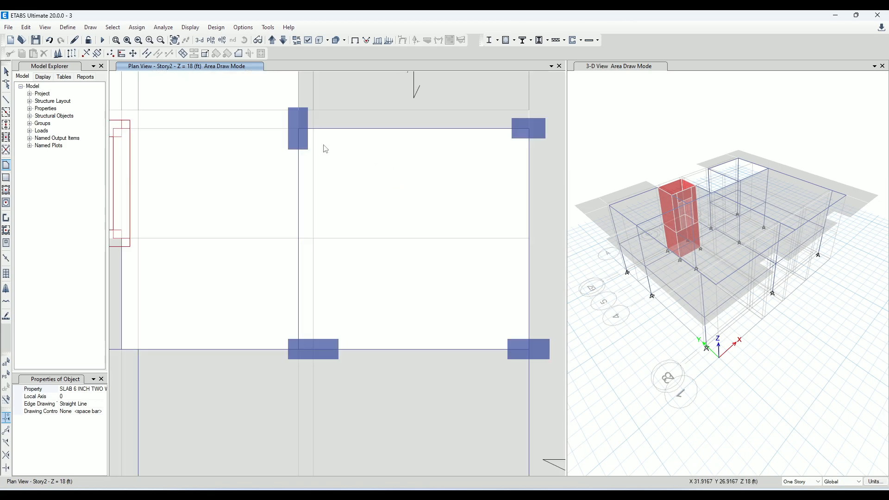
left_click(298, 129)
left_click(529, 129)
left_click(530, 350)
left_click(298, 350)
scroll(377, 176, "down", 6)
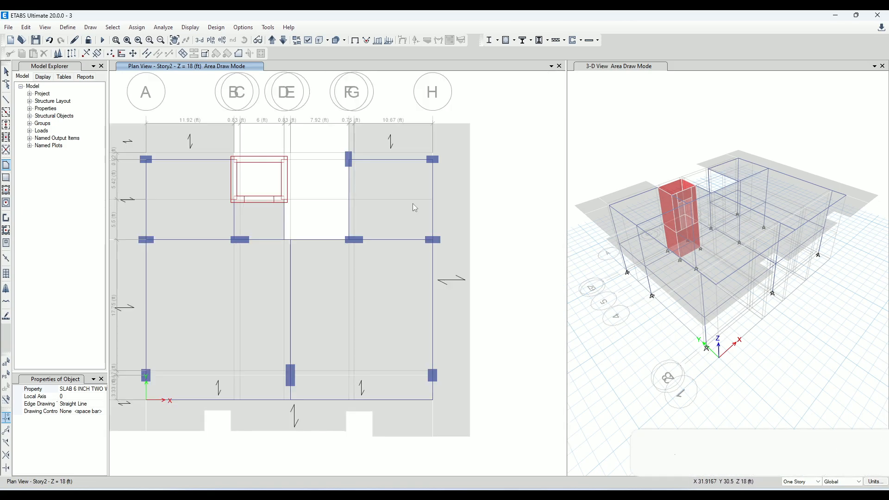
scroll(397, 212, "up", 3)
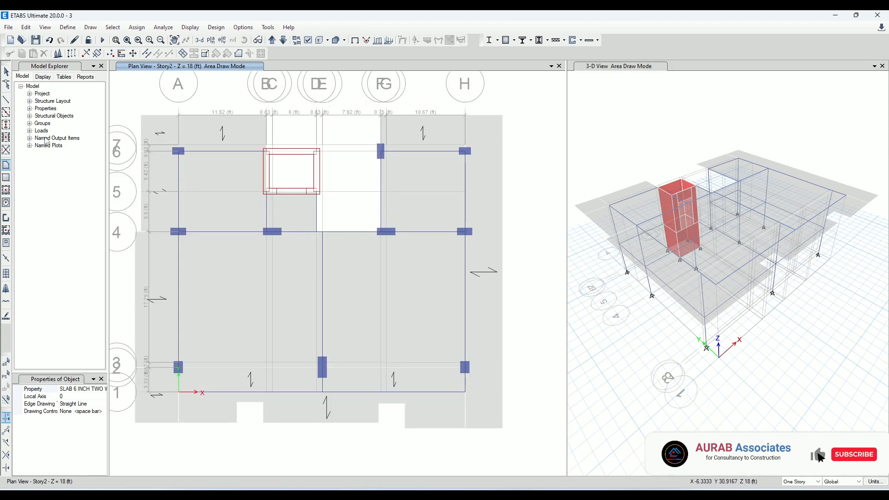
left_click(6, 72)
middle_click_drag(306, 203, 323, 195)
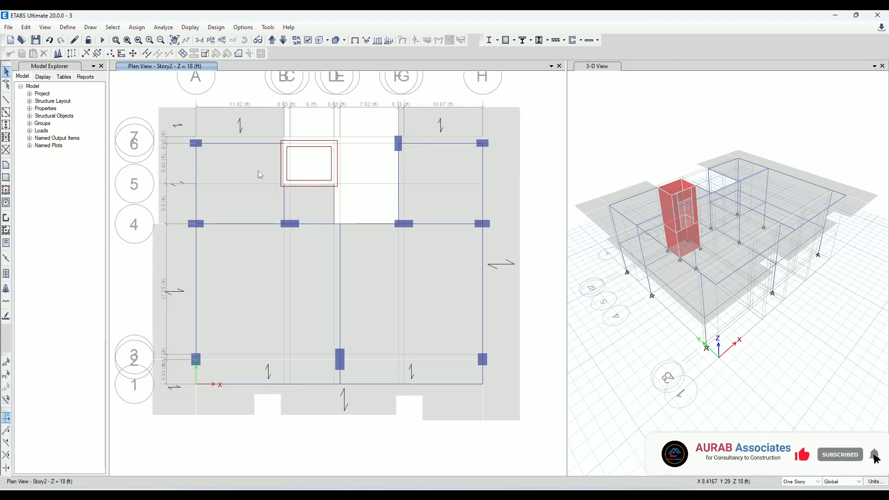